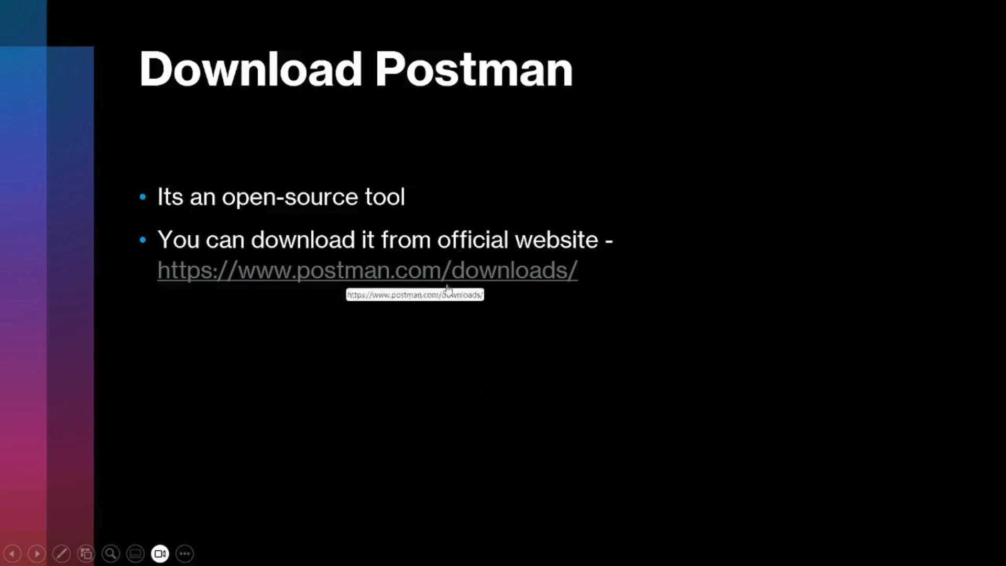
# Open the Postman downloads page from the slide's link and download the Windows 64-bit app
pyautogui.click(346, 277)
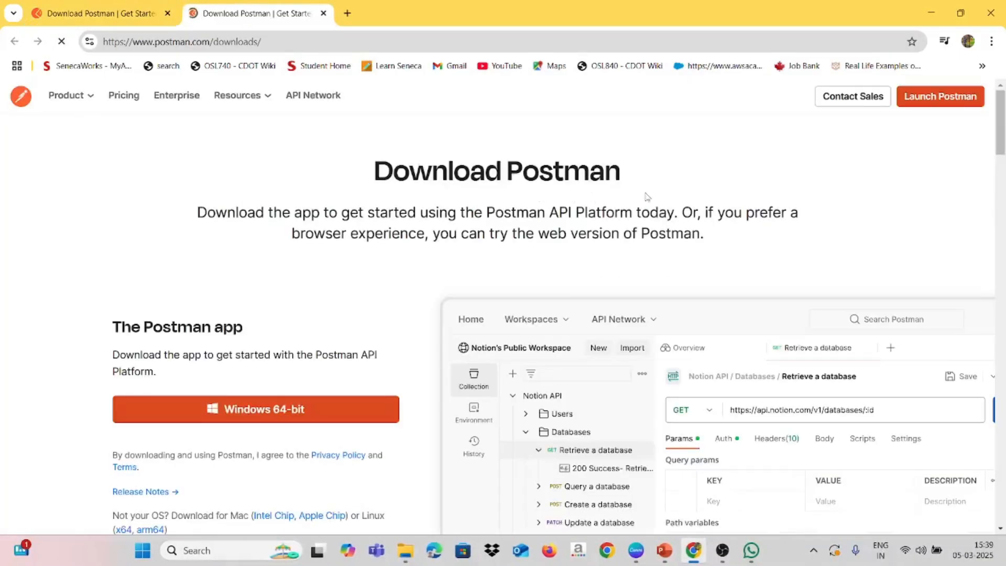
pyautogui.scroll(-4, 646, 198)
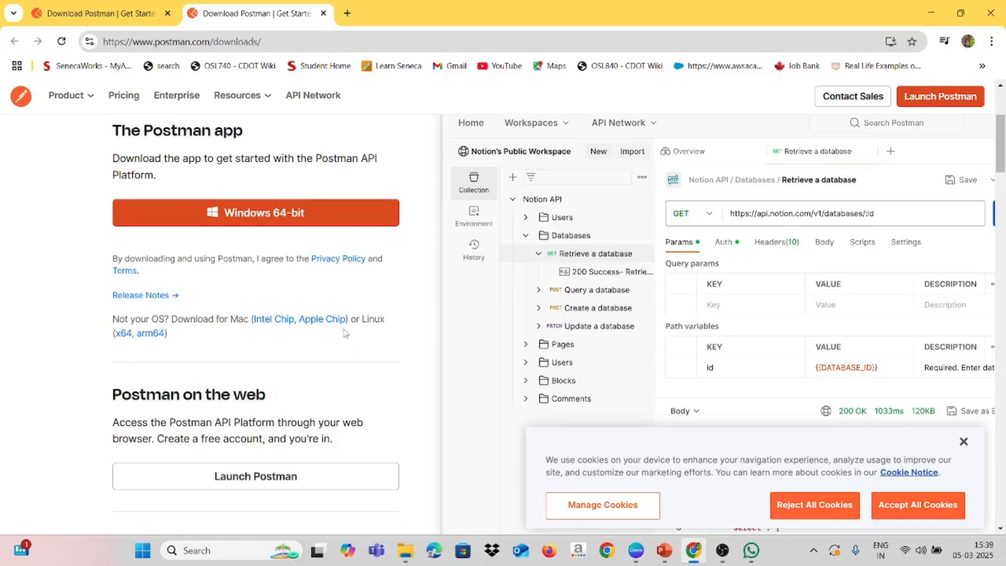
pyautogui.moveTo(347, 318); pyautogui.dragTo(381, 346)
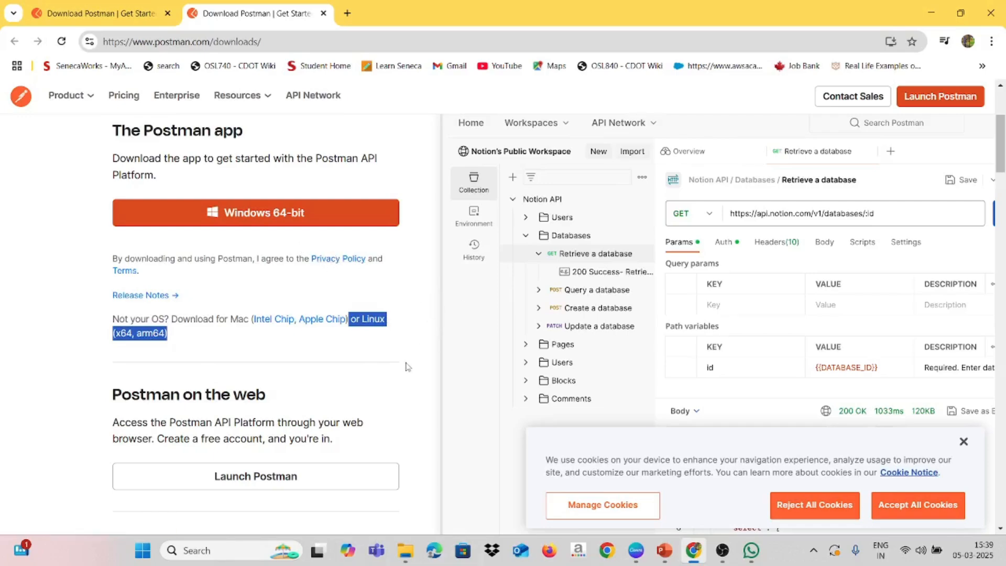
pyautogui.scroll(3, 335, 362)
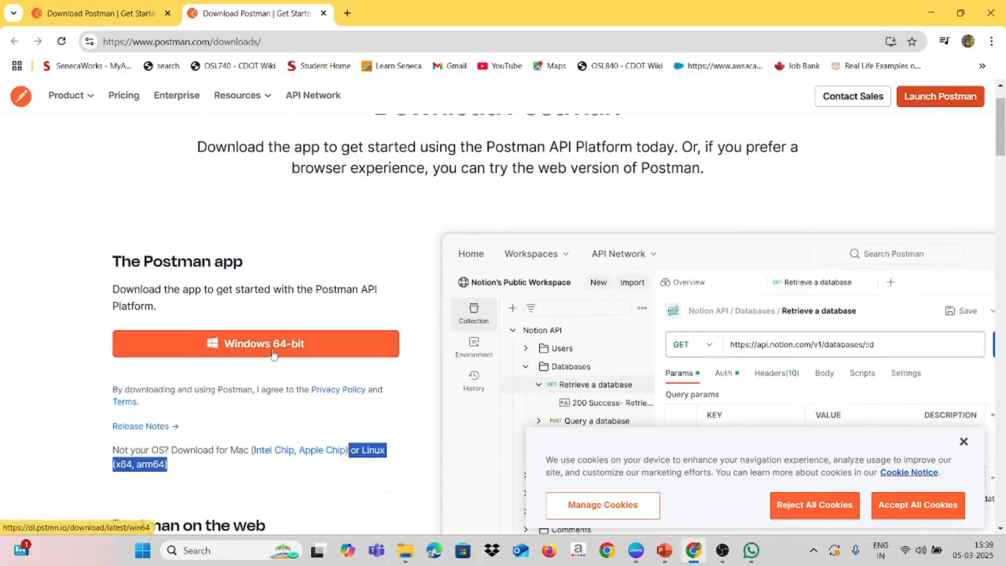
pyautogui.click(272, 355)
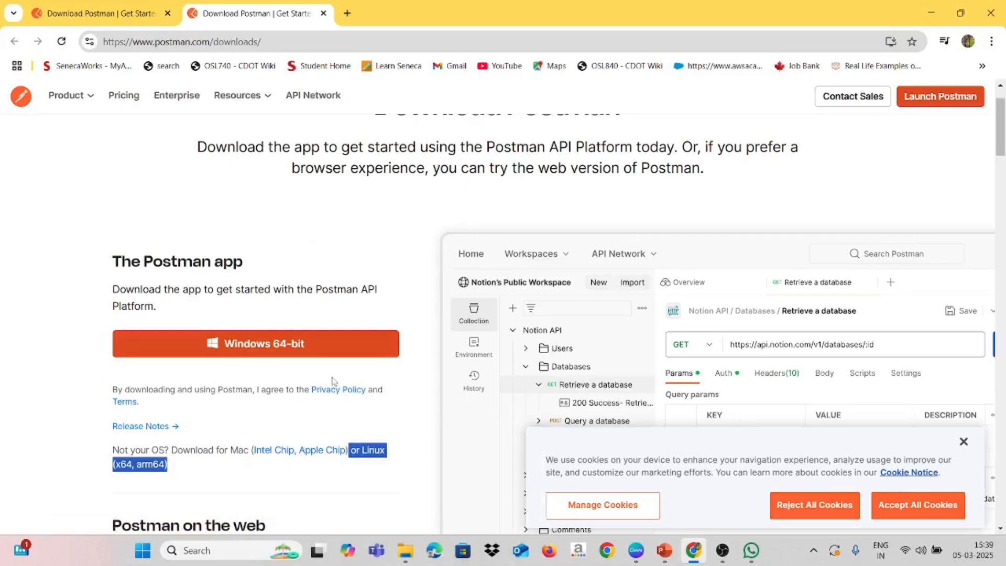
# Switch to File Explorer and run the Postman-win64-Setup.exe installer from the downloads folder
pyautogui.moveTo(405, 550)
pyautogui.click(461, 487)
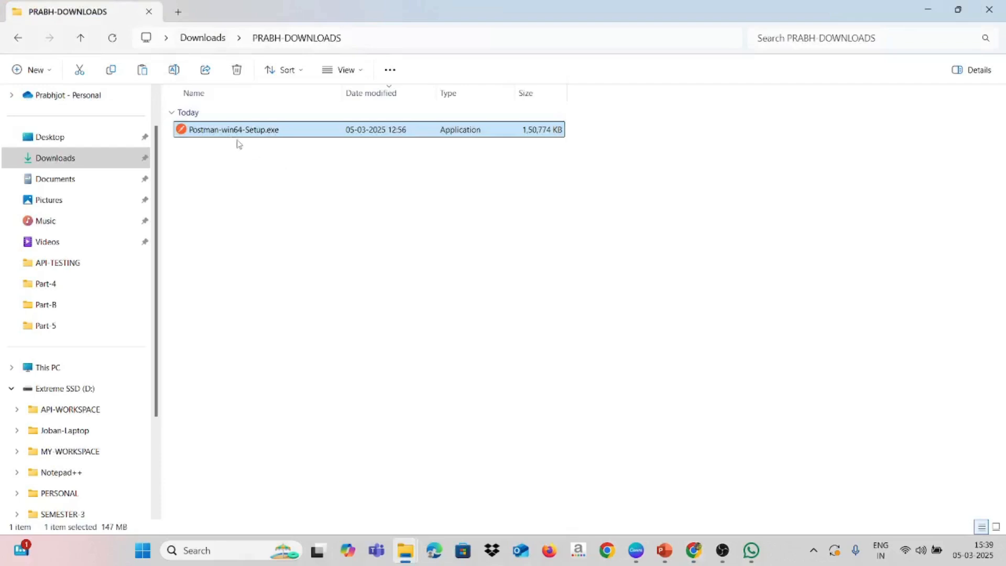
pyautogui.doubleClick(249, 129)
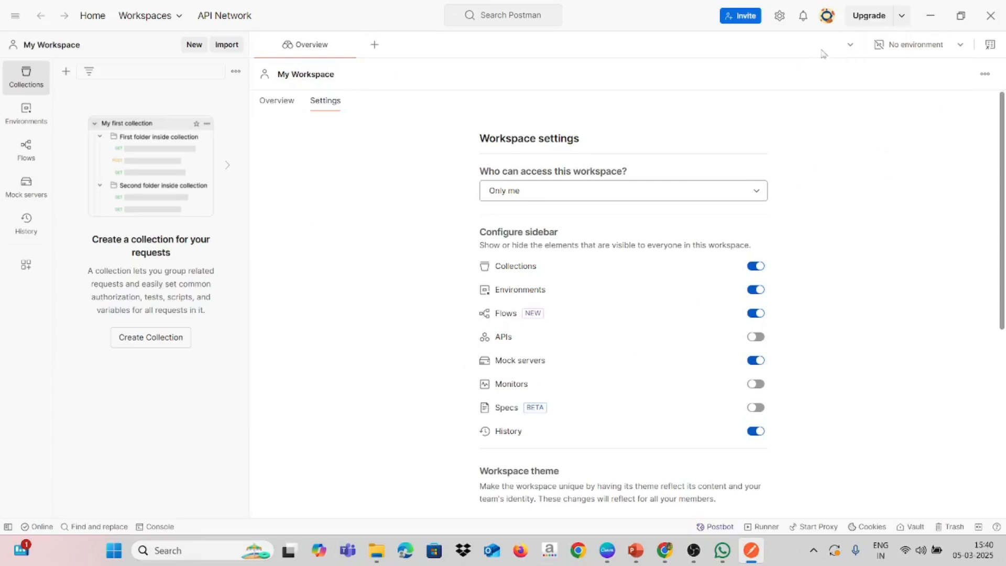
# View the signed-in account's profile and account-switching options in Postman
pyautogui.click(826, 16)
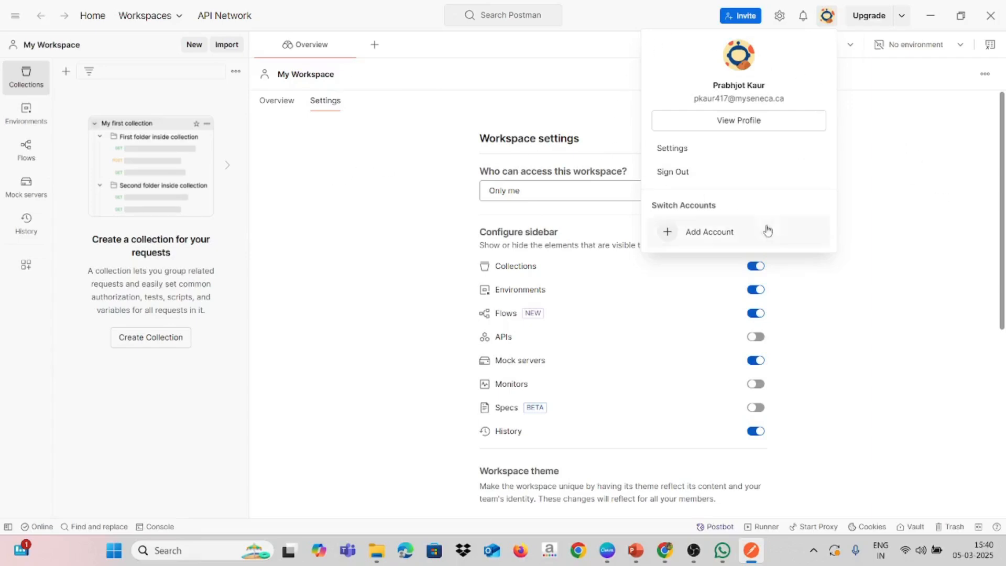
pyautogui.click(890, 196)
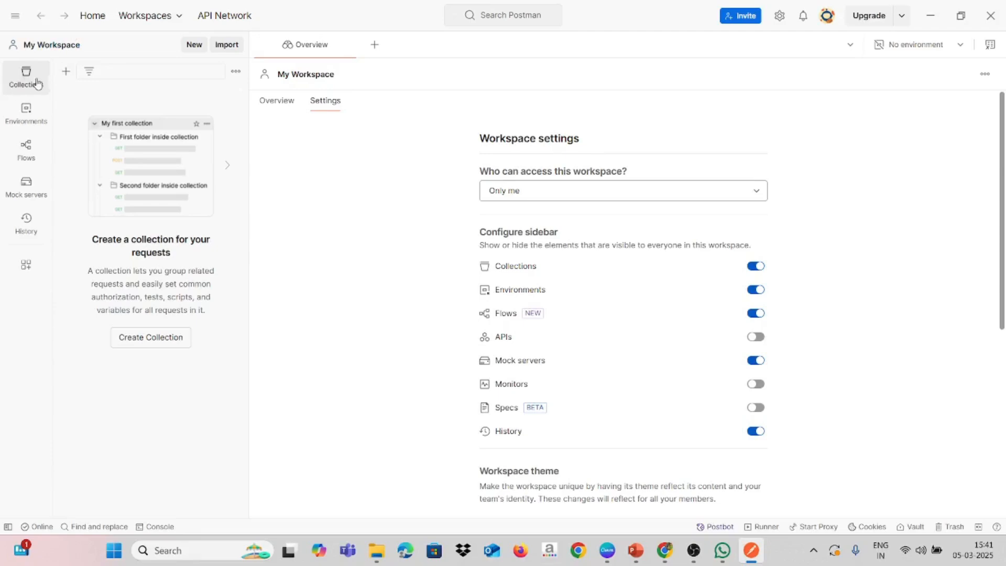
# Create a blank collection in My Workspace and name it apiCollection
pyautogui.click(65, 73)
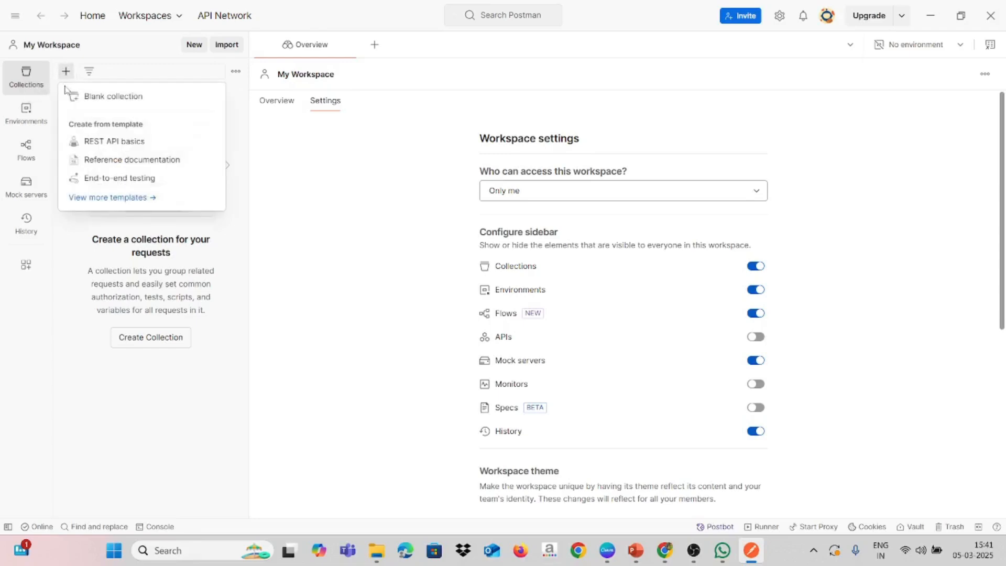
pyautogui.click(96, 97)
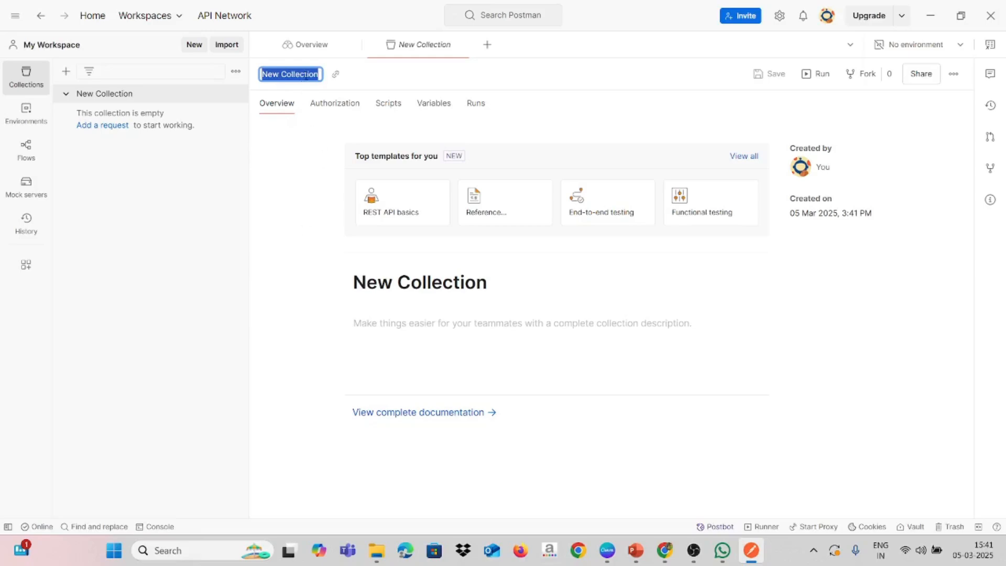
pyautogui.write('apiCollection')
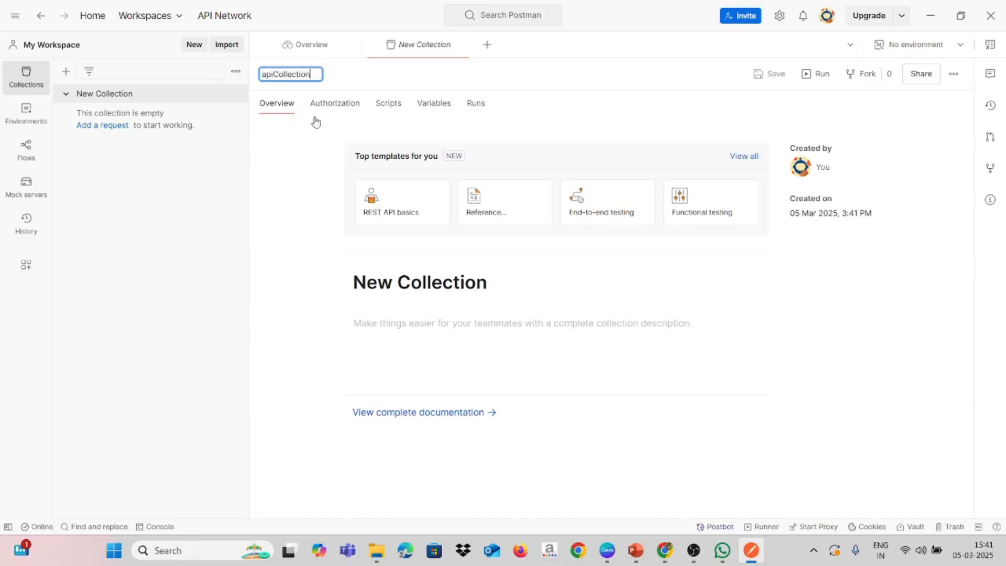
pyautogui.press('Return')
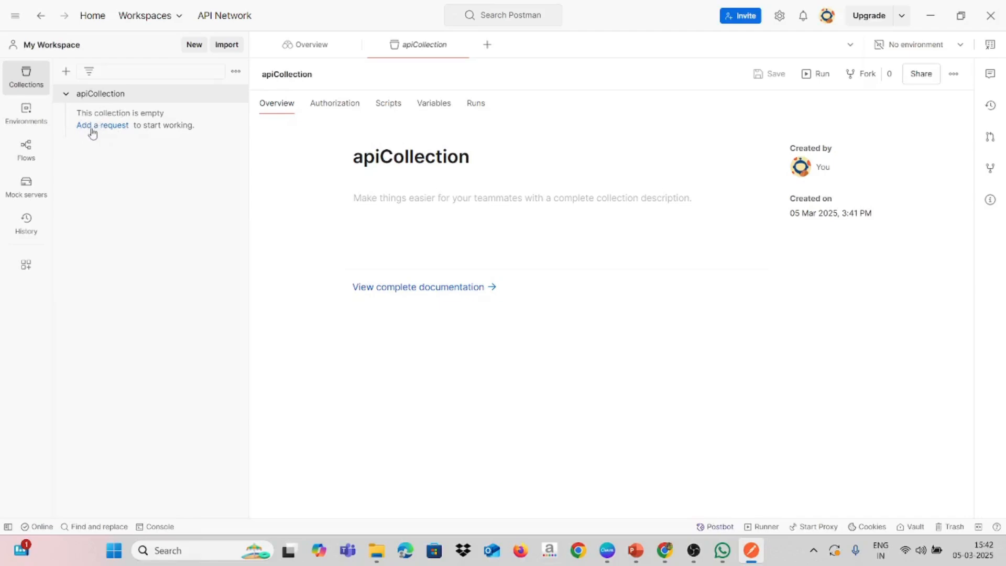
# Add a new request to apiCollection, review the available HTTP methods and keep GET
pyautogui.click(194, 46)
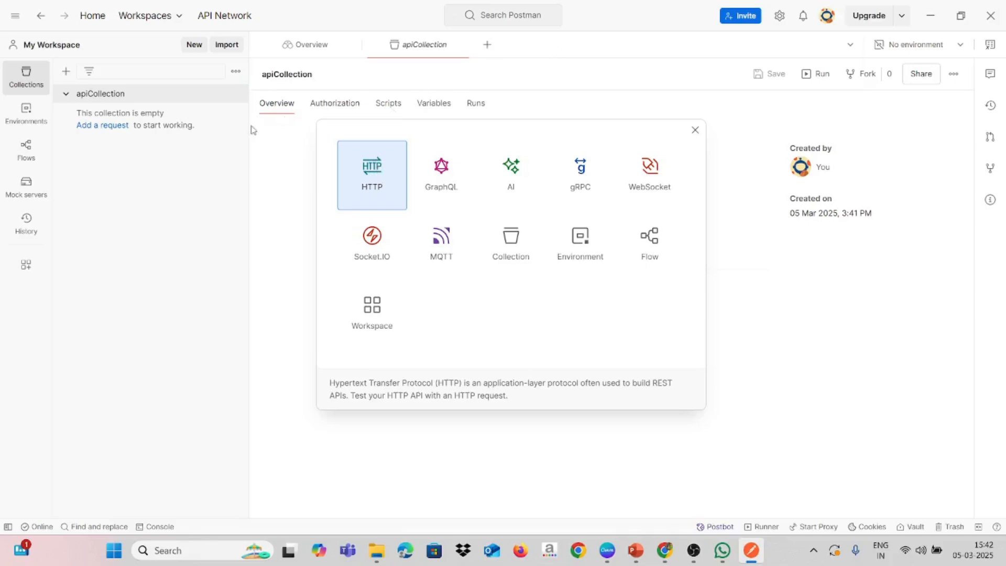
pyautogui.click(91, 126)
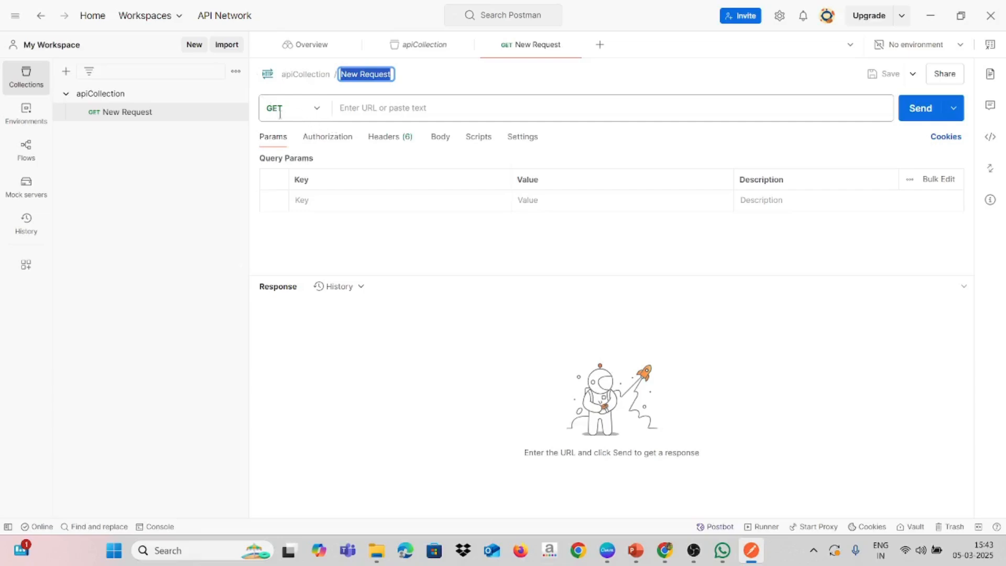
pyautogui.click(347, 108)
pyautogui.click(419, 107)
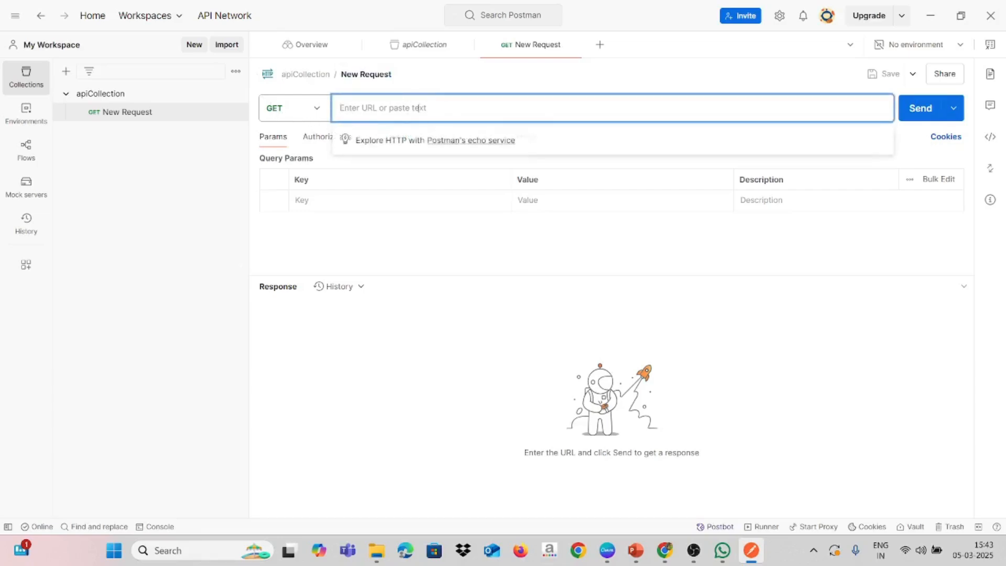
pyautogui.click(311, 108)
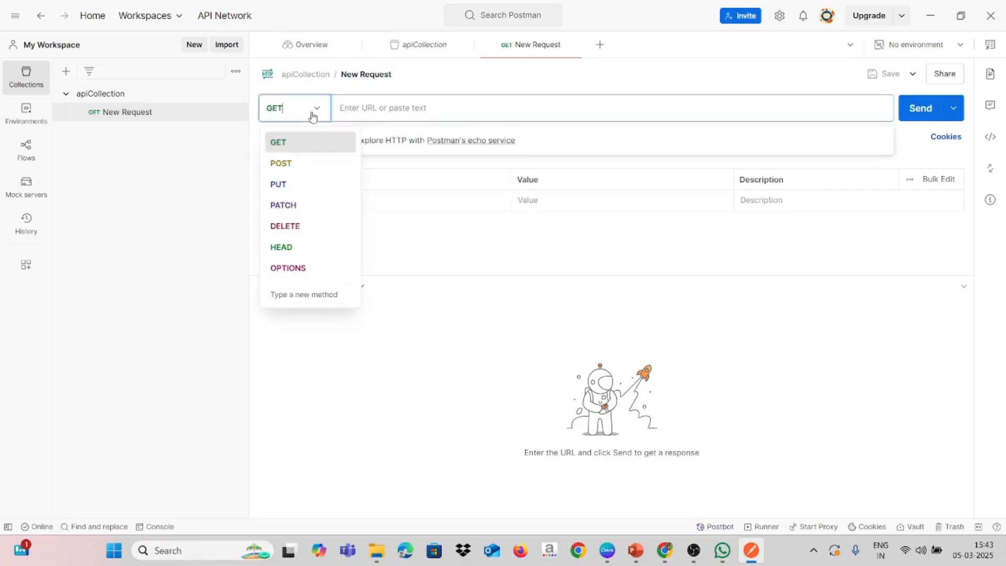
pyautogui.click(368, 110)
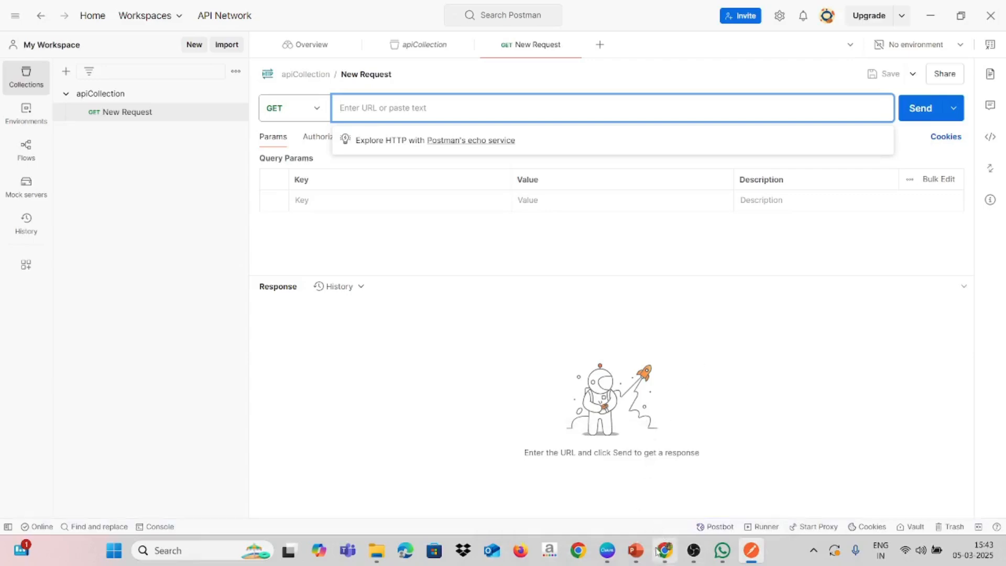
# Switch to the PowerPoint presentation and copy the GET Request URL from the Examples slide
pyautogui.moveTo(635, 550)
pyautogui.click(627, 500)
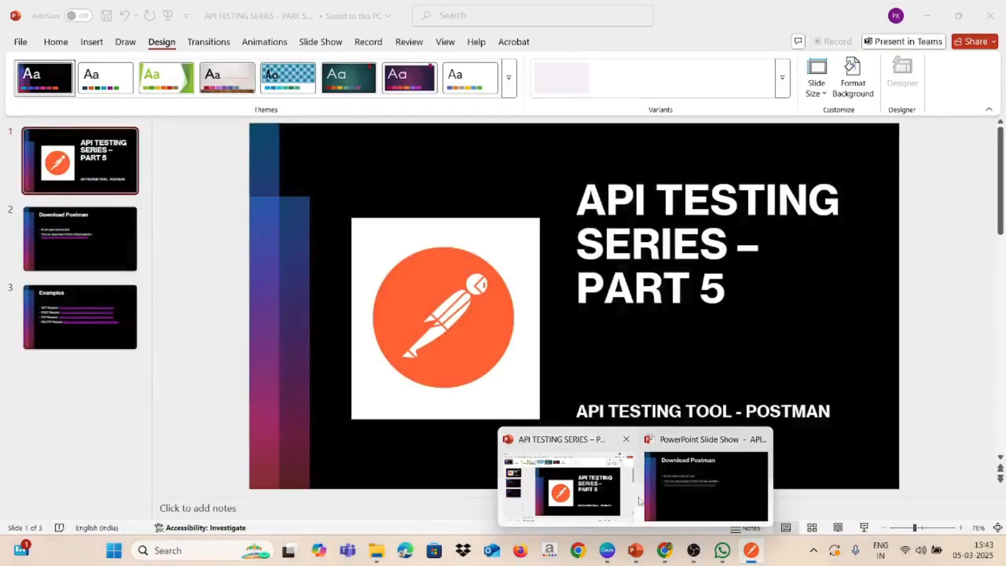
pyautogui.click(80, 316)
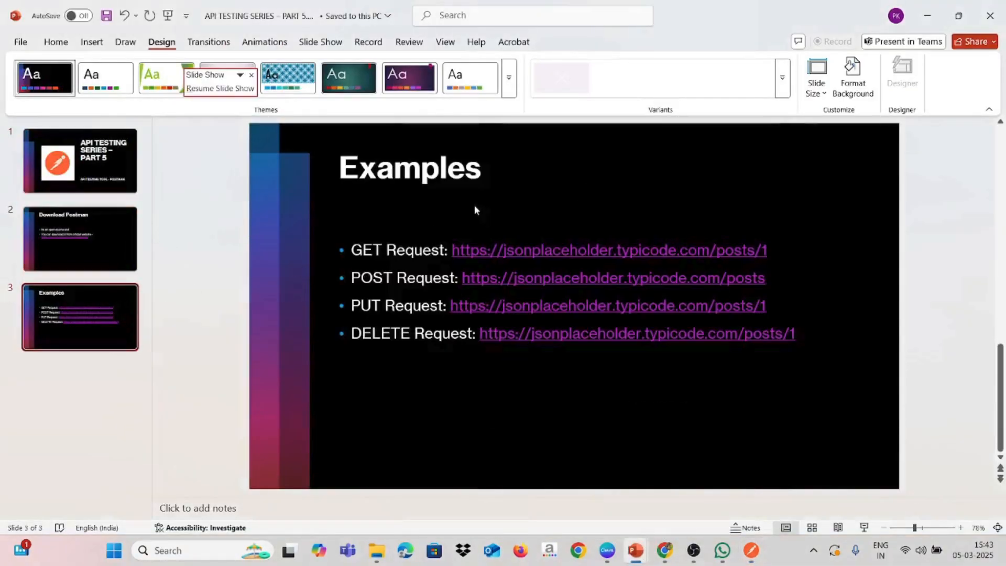
pyautogui.moveTo(451, 250); pyautogui.dragTo(764, 252)
pyautogui.hotkey('ctrl', 'c')
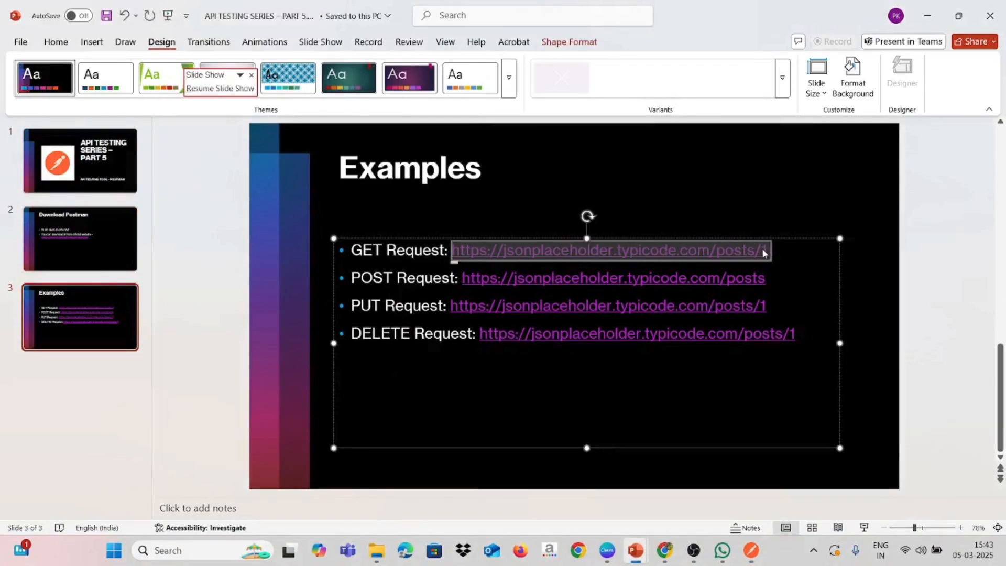
pyautogui.hotkey('alt', 'Tab')
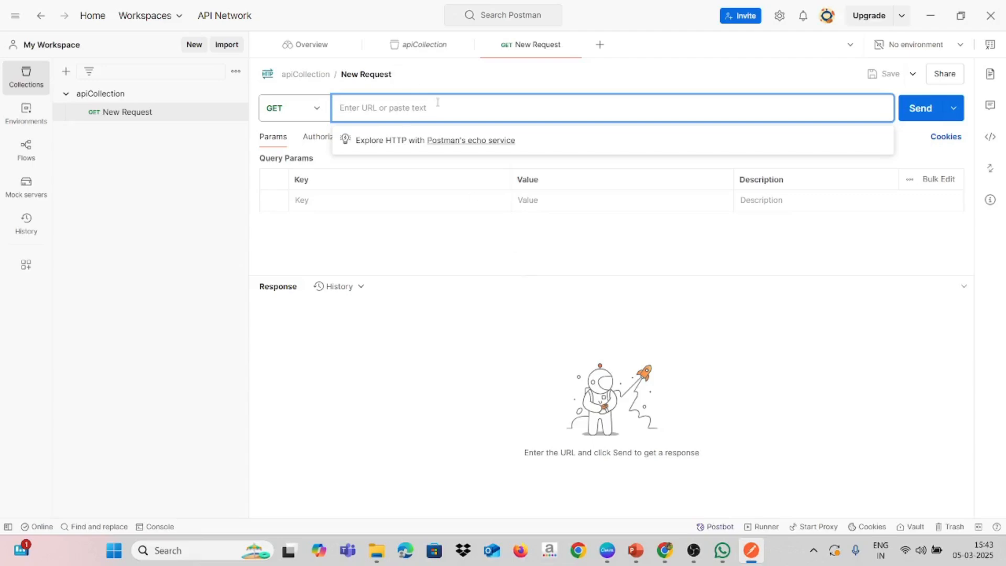
pyautogui.hotkey('ctrl', 'v')
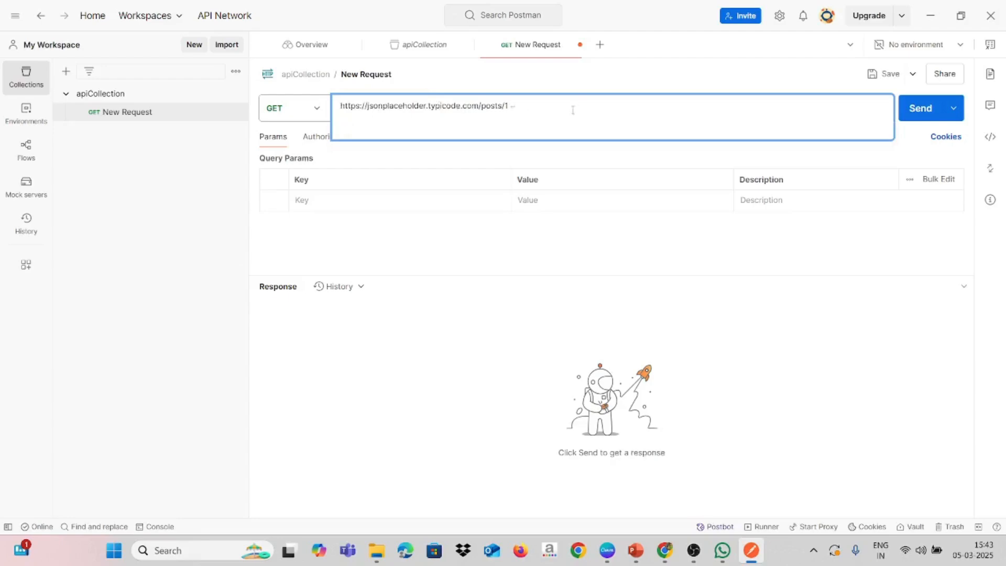
pyautogui.press('BackSpace')
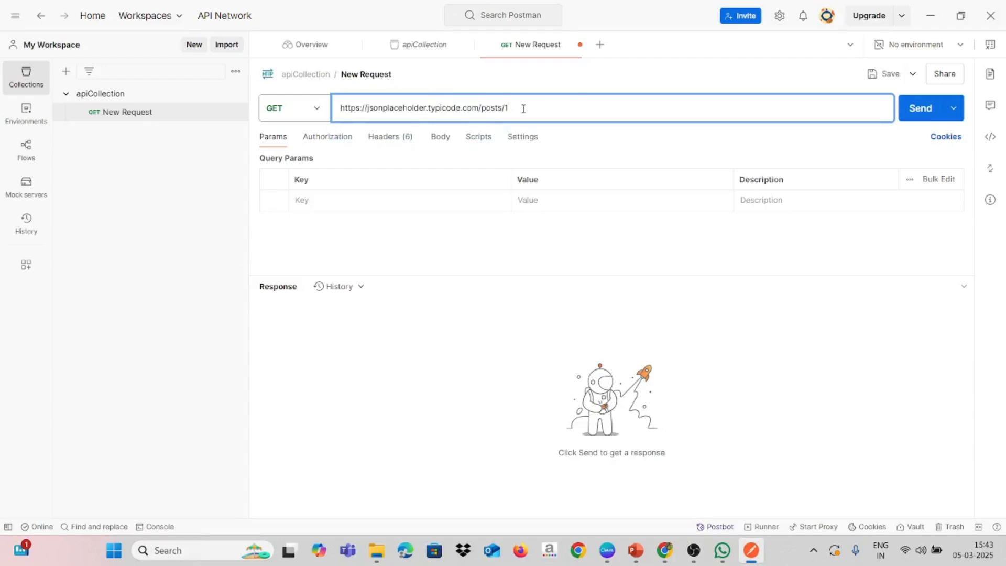
pyautogui.click(469, 264)
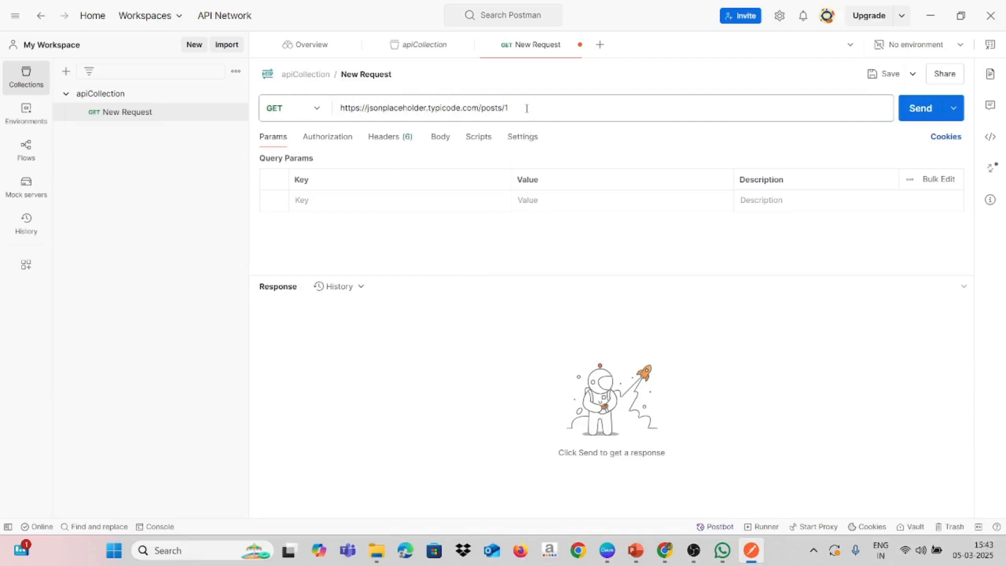
# Review the URL's /posts/1 endpoint and full address, and send the GET request
pyautogui.moveTo(482, 106); pyautogui.dragTo(519, 107)
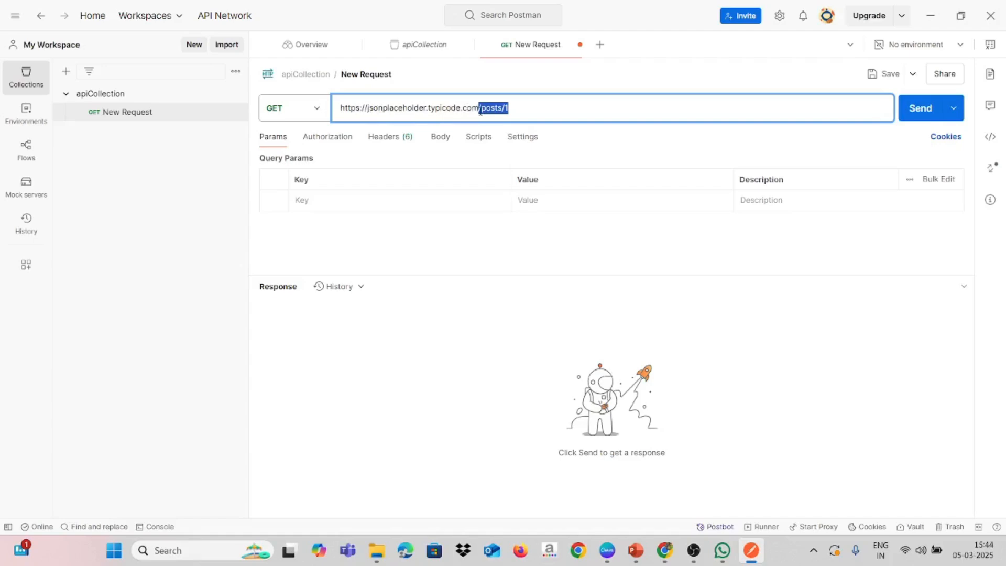
pyautogui.click(541, 109)
pyautogui.moveTo(533, 108); pyautogui.dragTo(329, 122)
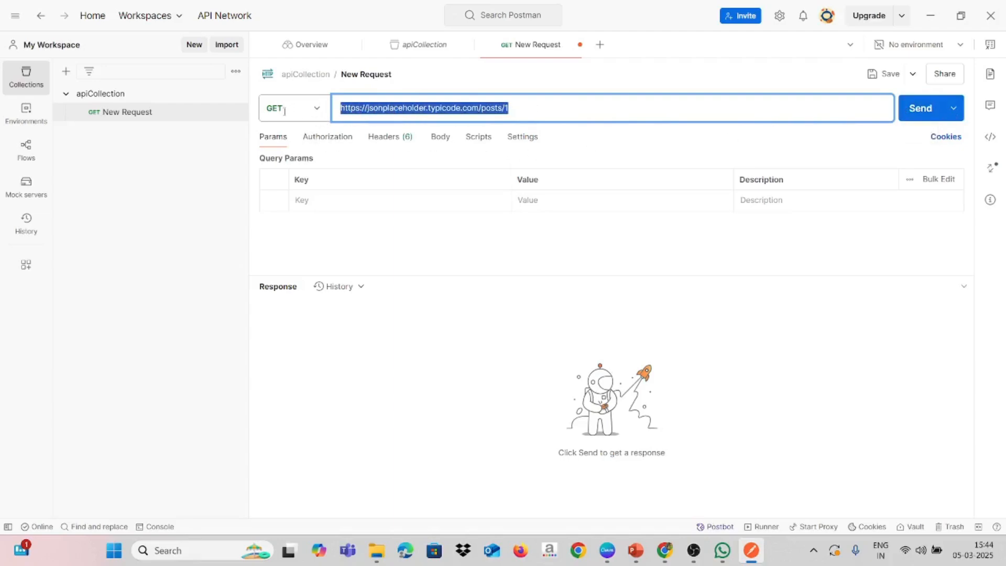
pyautogui.click(916, 110)
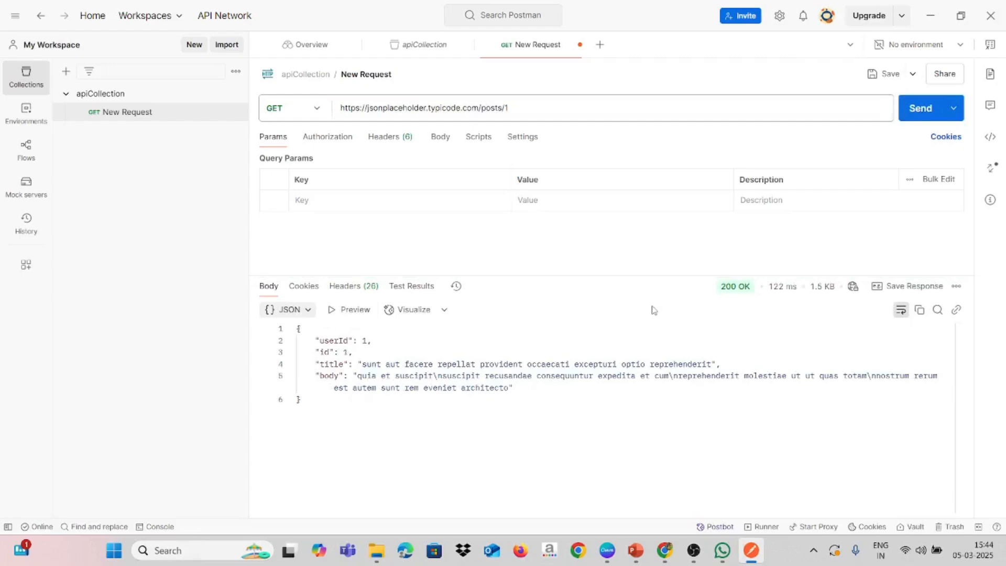
# Examine the response's status code against the request URL, and its JSON body including the userId and id fields
pyautogui.tripleClick(754, 291)
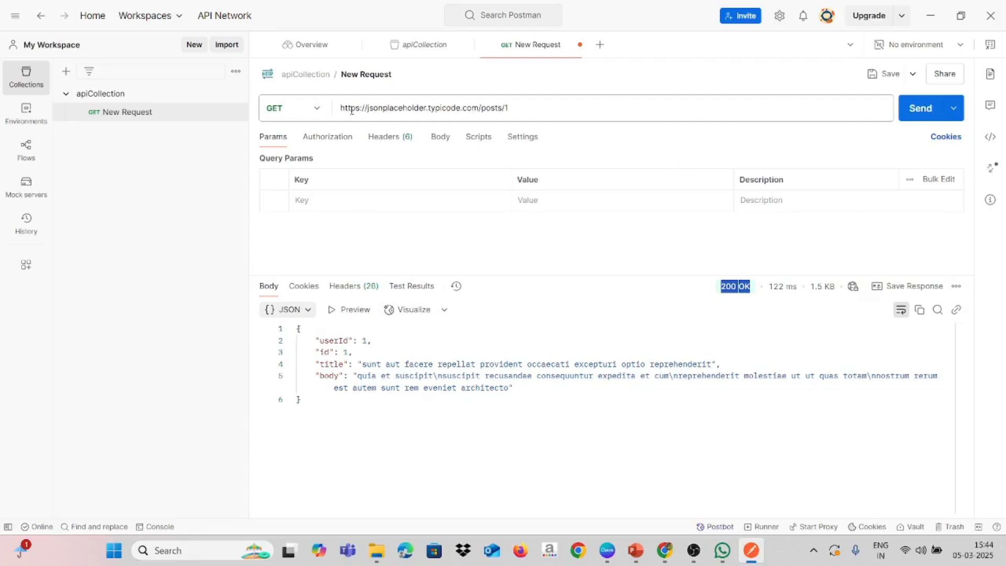
pyautogui.tripleClick(516, 108)
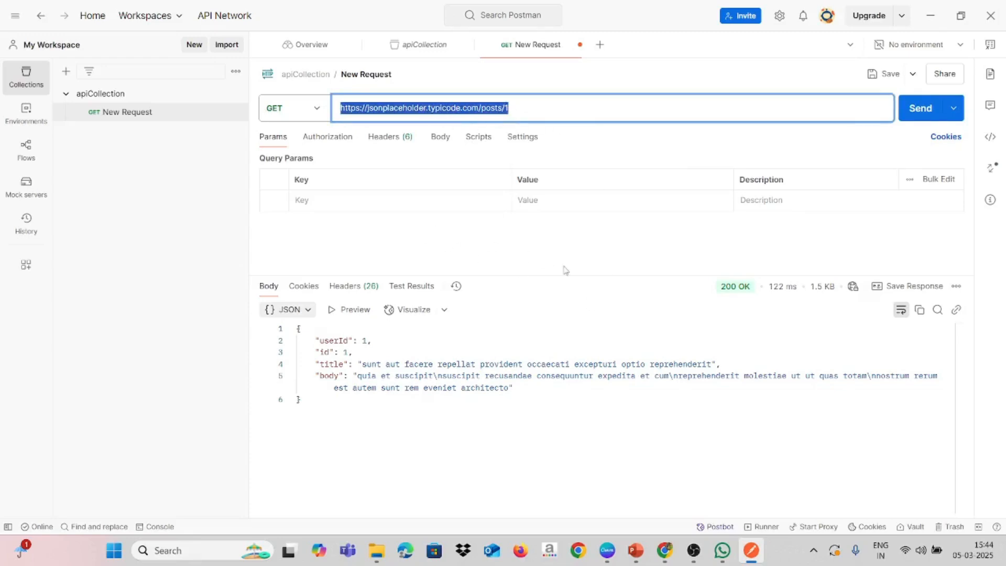
pyautogui.moveTo(298, 329); pyautogui.dragTo(319, 415)
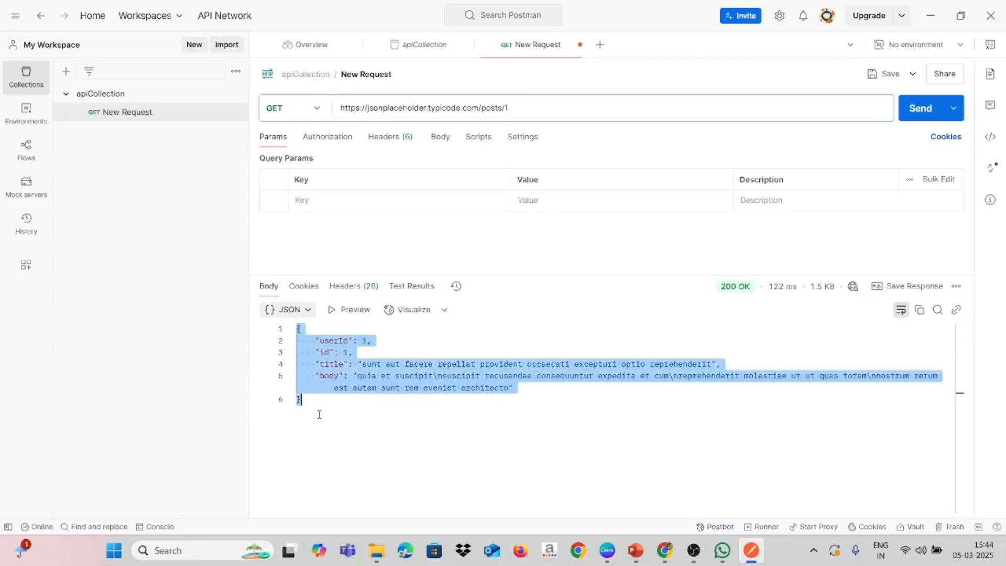
pyautogui.click(575, 384)
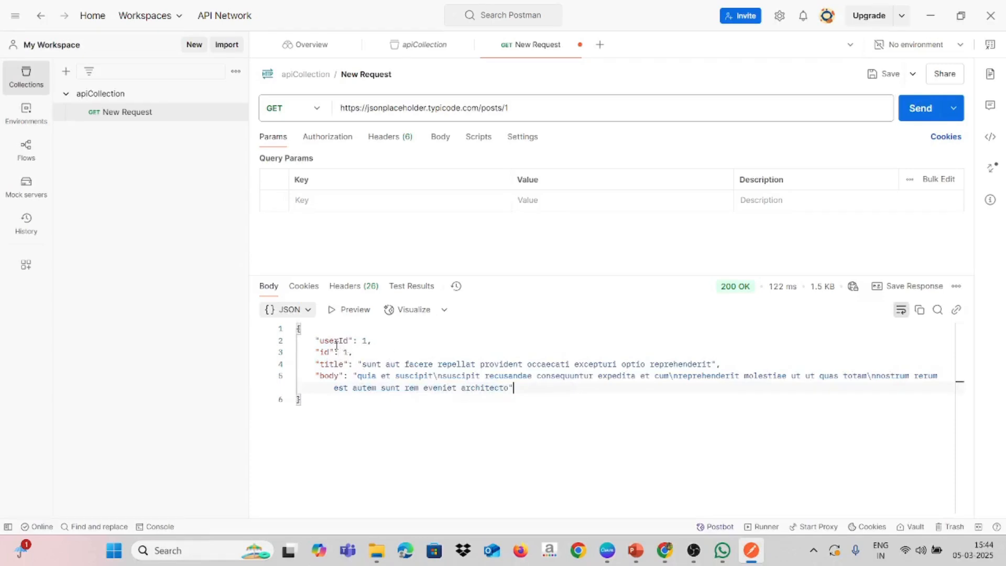
pyautogui.moveTo(313, 338); pyautogui.dragTo(367, 345)
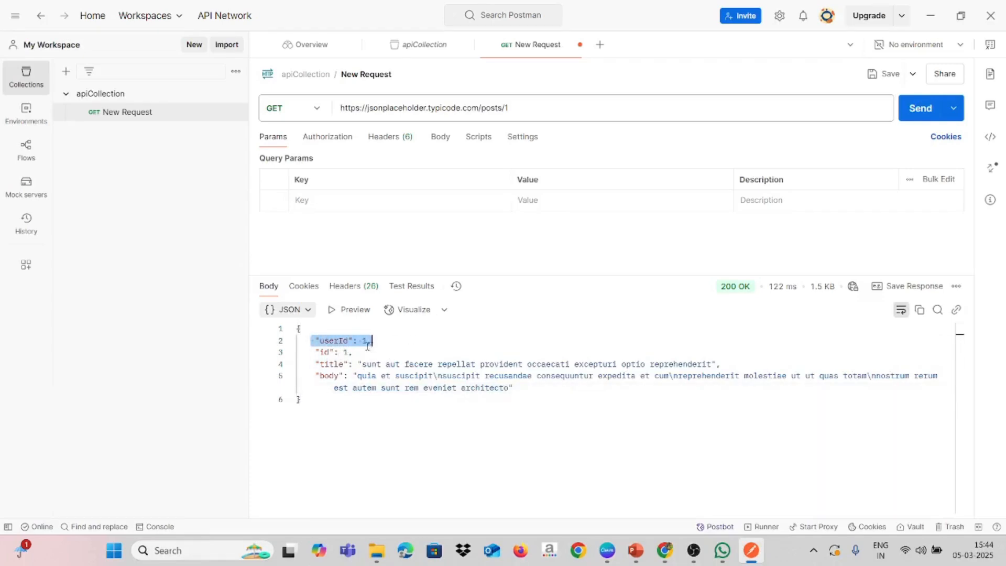
pyautogui.doubleClick(337, 340)
pyautogui.moveTo(362, 340); pyautogui.dragTo(371, 341)
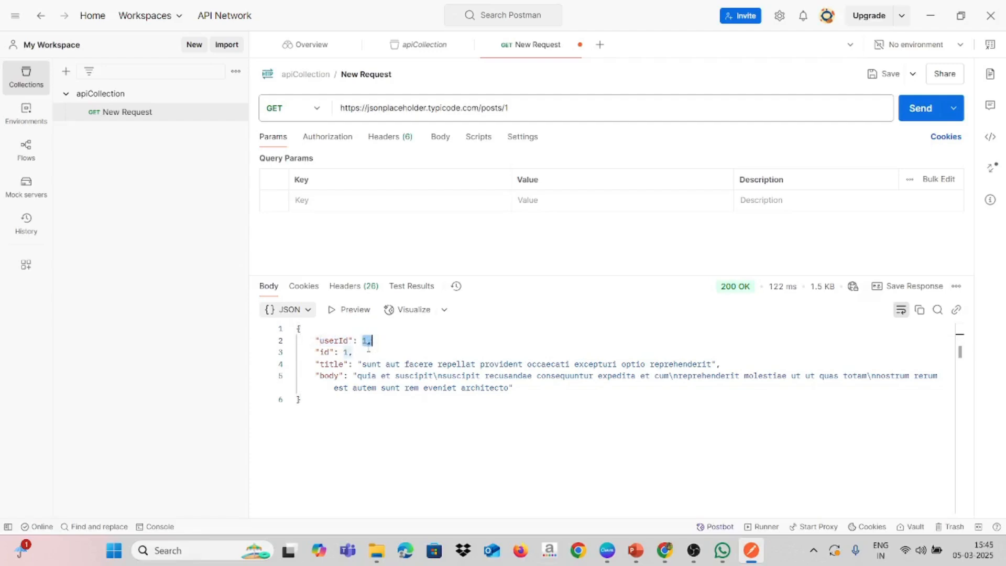
pyautogui.moveTo(354, 353); pyautogui.dragTo(315, 354)
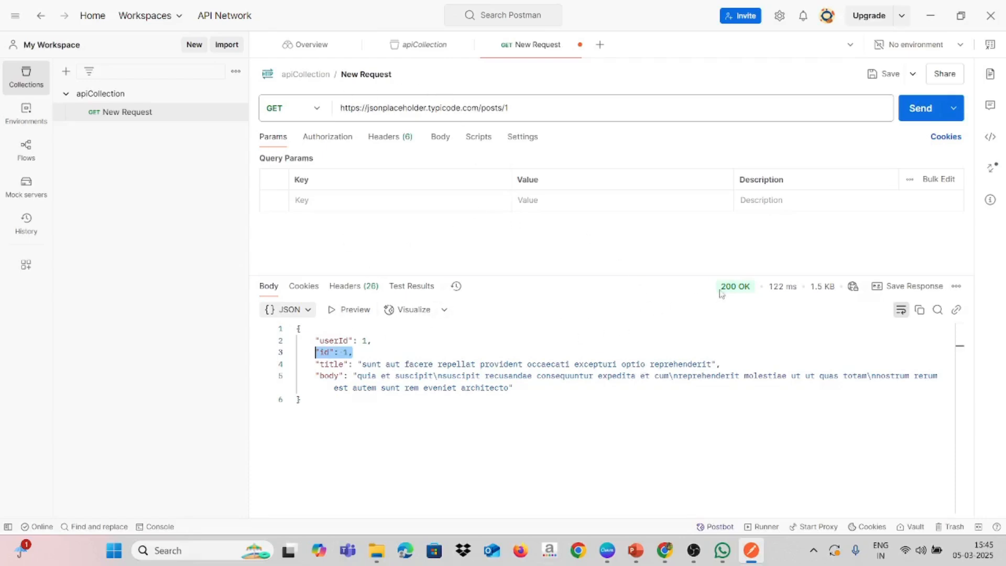
# Recheck the response's status code, then rename the request to apiGetRequest and save it
pyautogui.moveTo(719, 287); pyautogui.dragTo(750, 287)
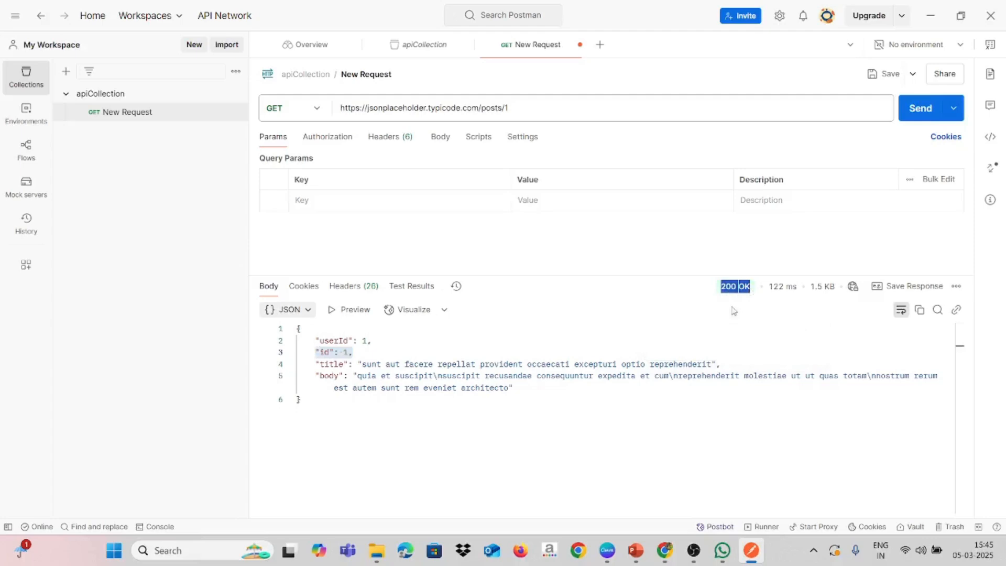
pyautogui.click(711, 348)
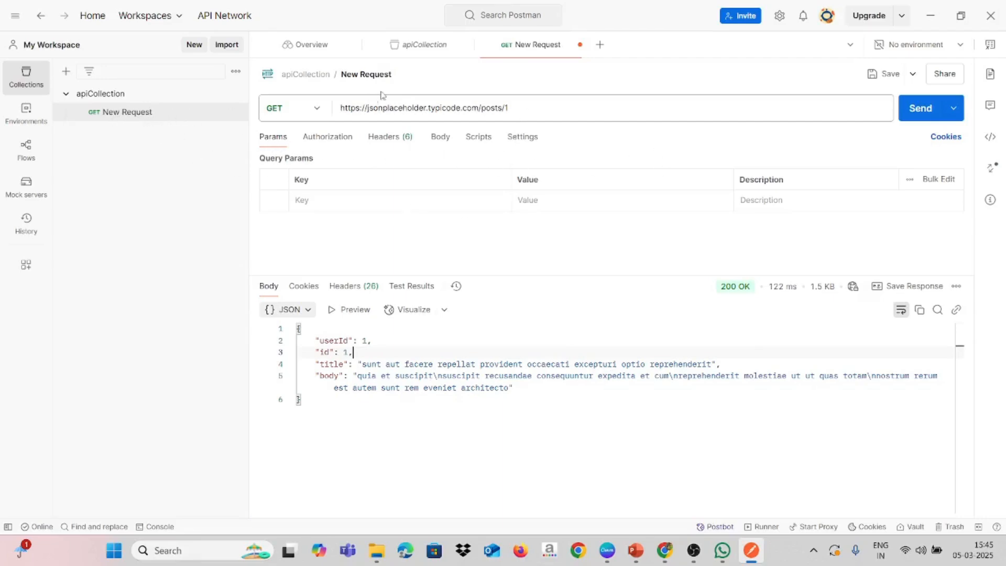
pyautogui.click(367, 72)
pyautogui.write('a')
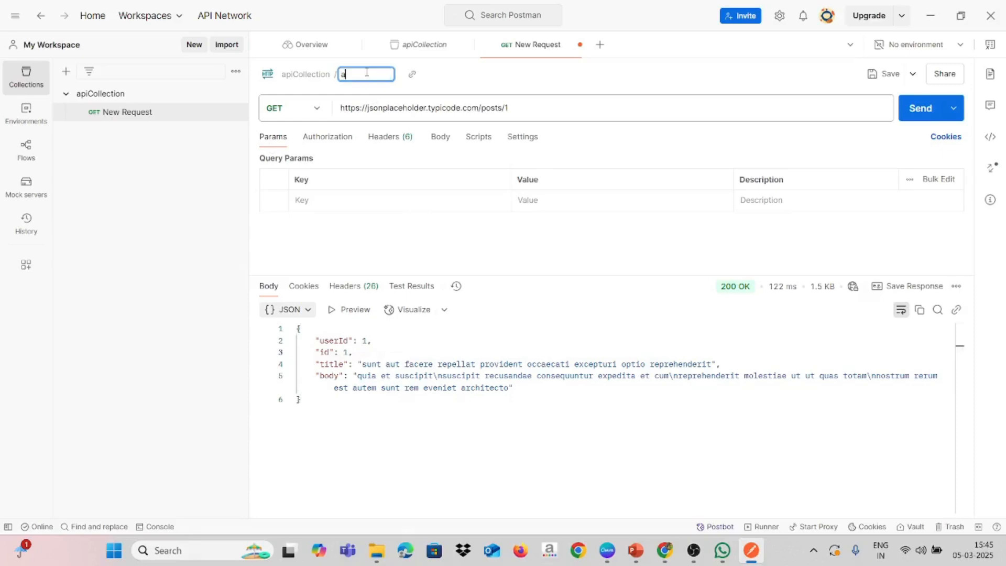
pyautogui.write('piC')
pyautogui.write('etRequest')
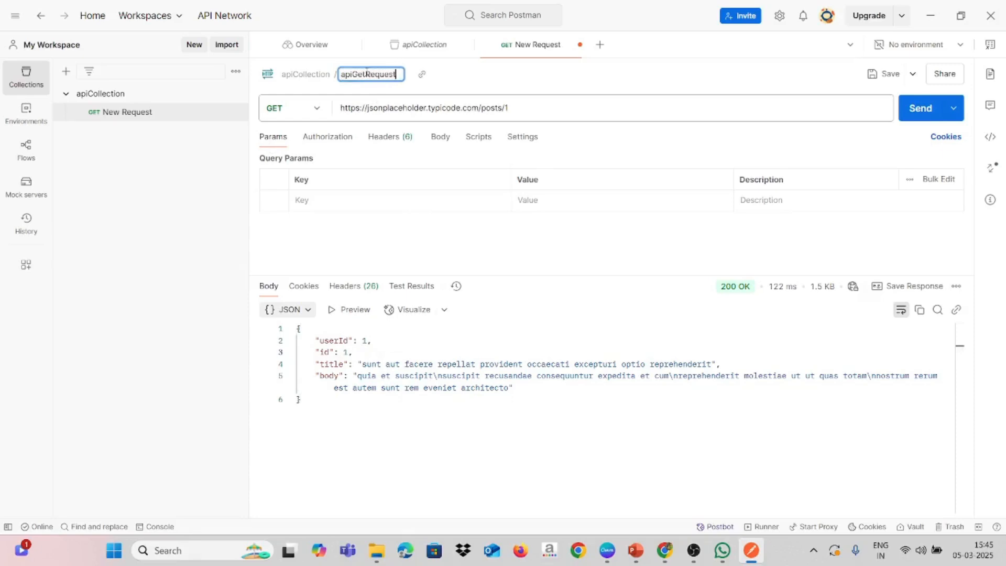
pyautogui.click(884, 74)
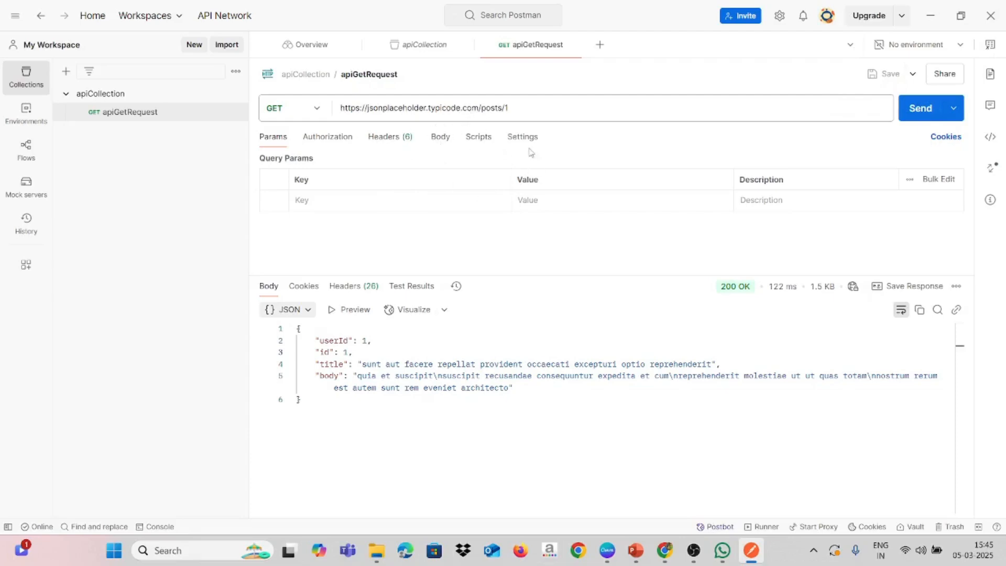
# Add a request header with the key x-language and the value english
pyautogui.click(394, 142)
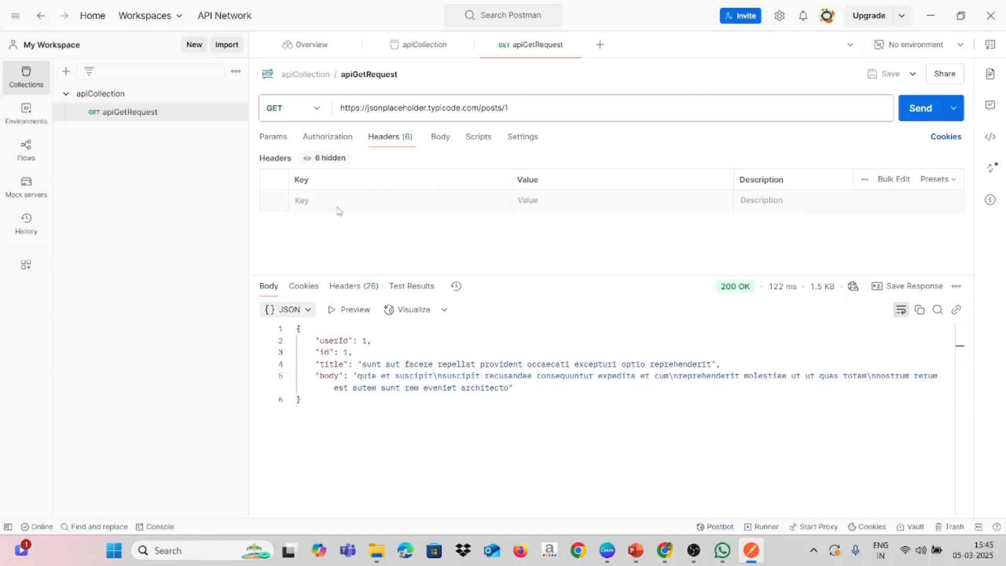
pyautogui.click(327, 203)
pyautogui.write('x')
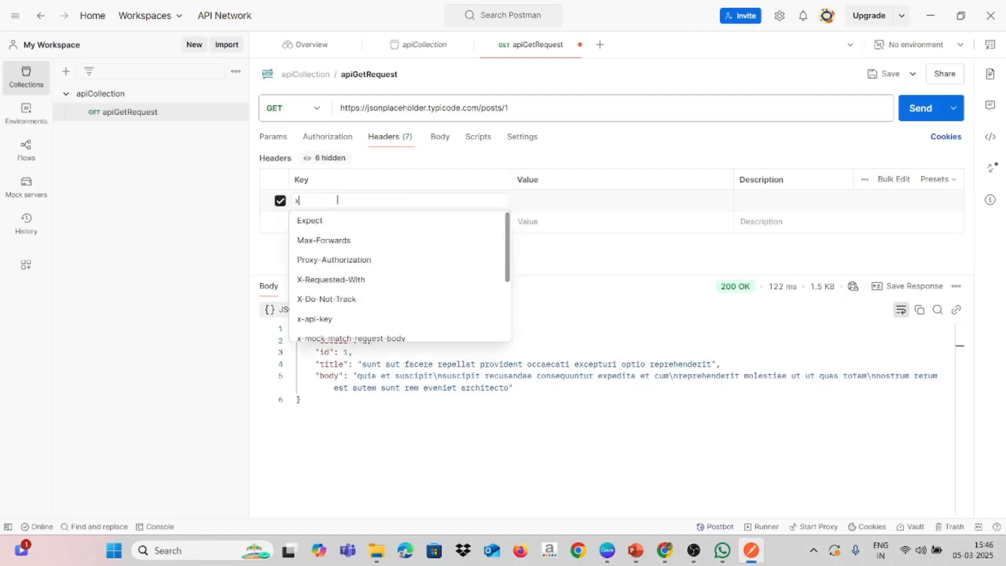
pyautogui.write('-language')
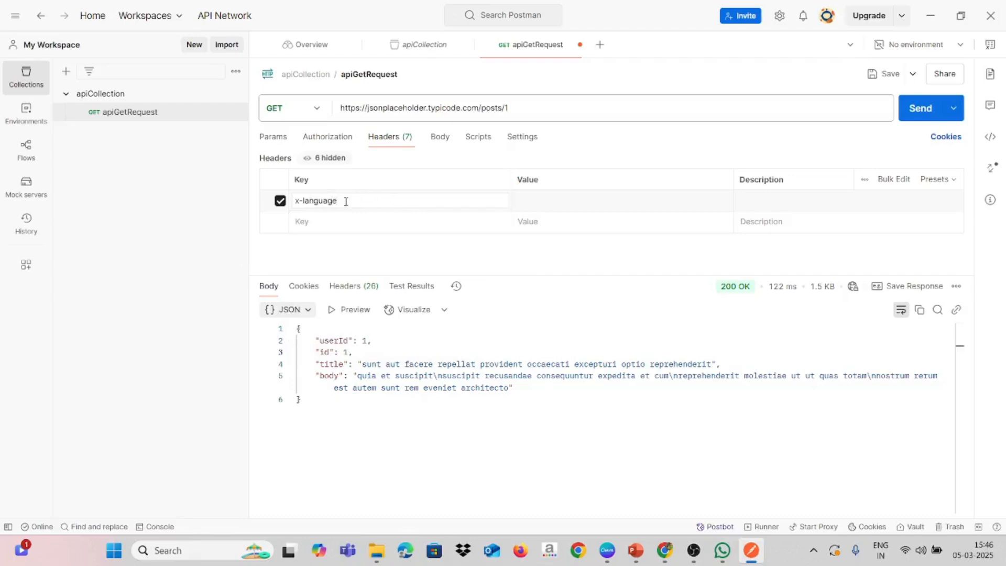
pyautogui.click(548, 205)
pyautogui.write('eng')
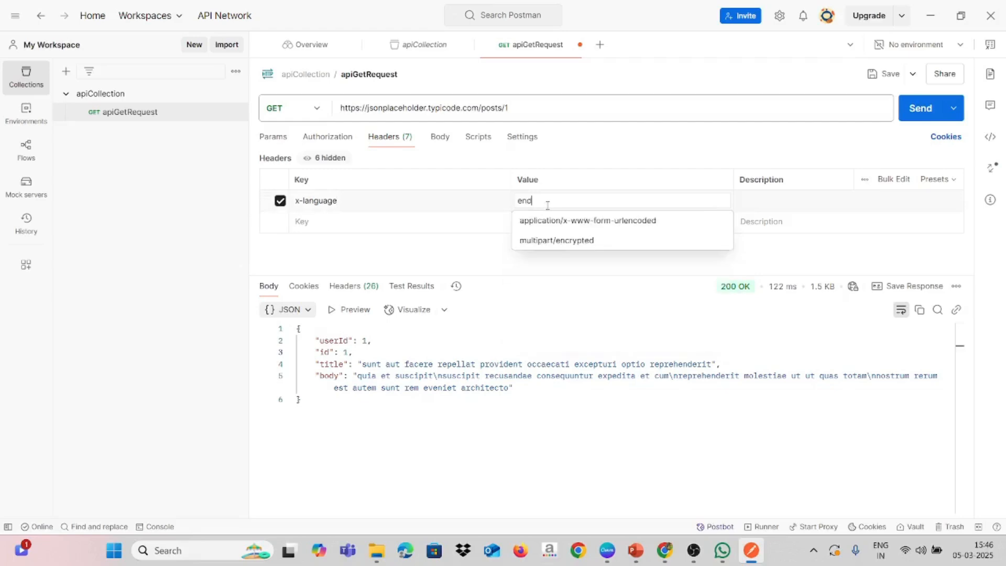
pyautogui.write('li')
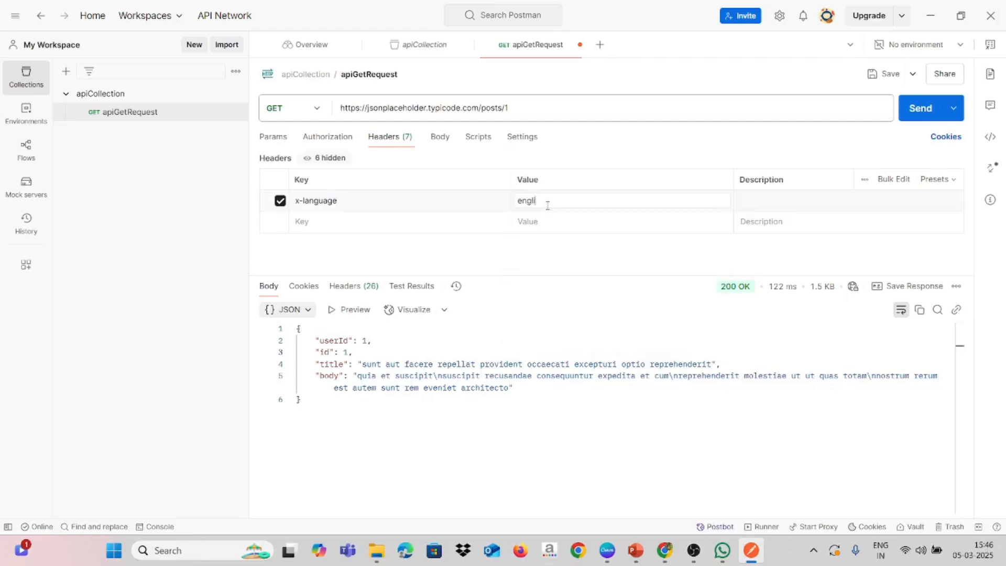
pyautogui.write('sh')
# Add a Content-Type request header with the value application/json
pyautogui.click(403, 221)
pyautogui.write('Conte')
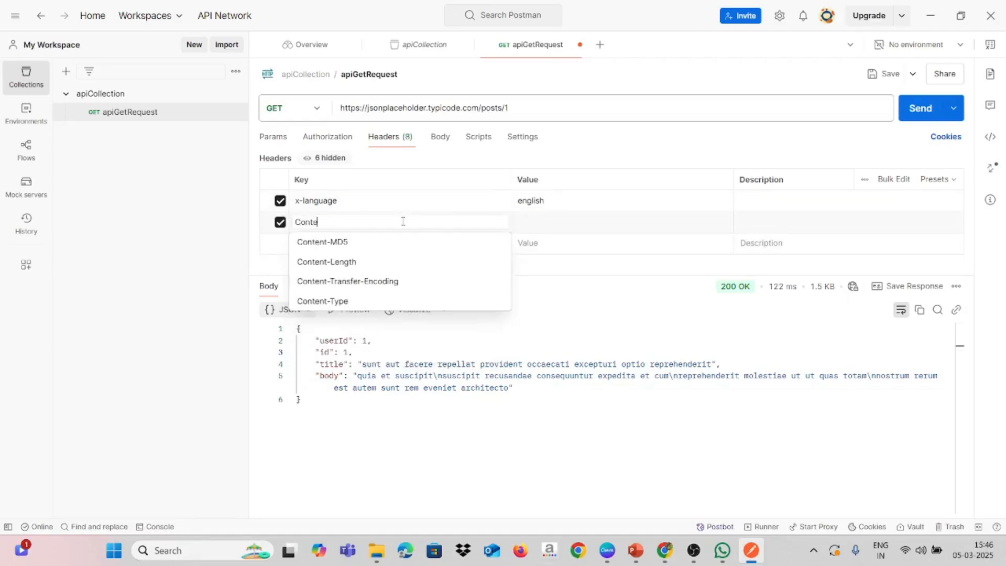
pyautogui.press('Down')
pyautogui.press('Down')
pyautogui.press('Down')
pyautogui.press('Down')
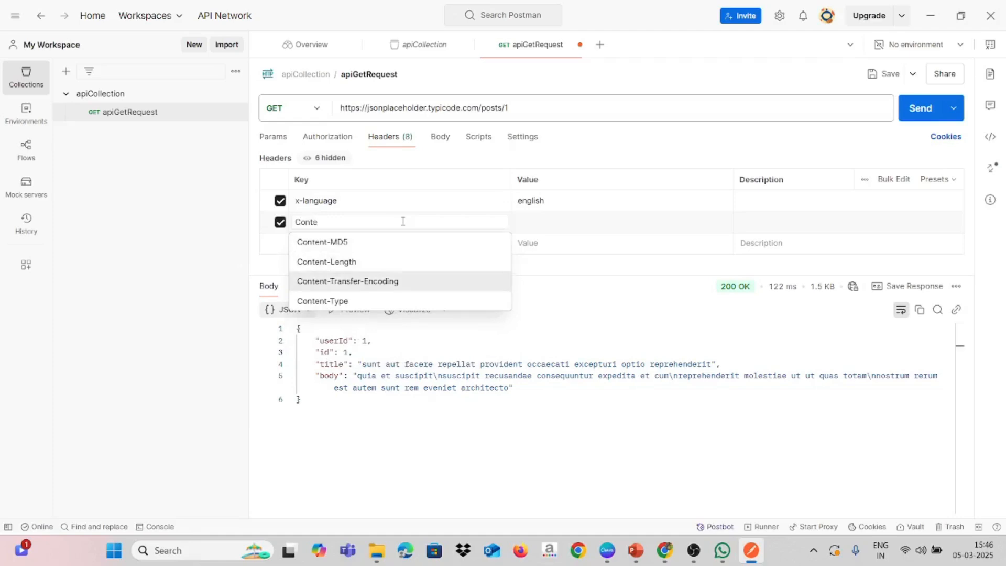
pyautogui.press('Return')
pyautogui.click(561, 219)
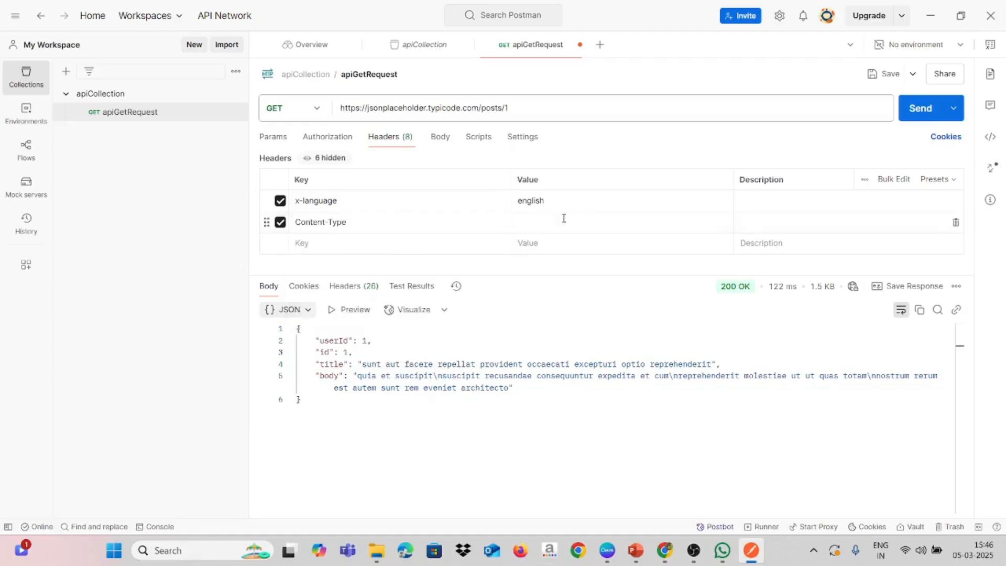
pyautogui.write('app')
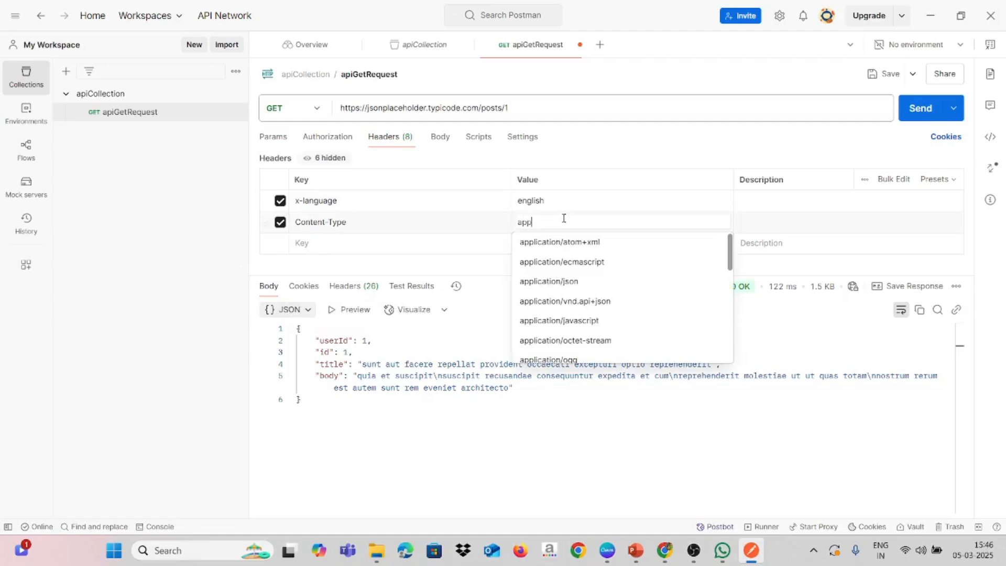
pyautogui.press('Down')
pyautogui.press('Down')
pyautogui.press('Down')
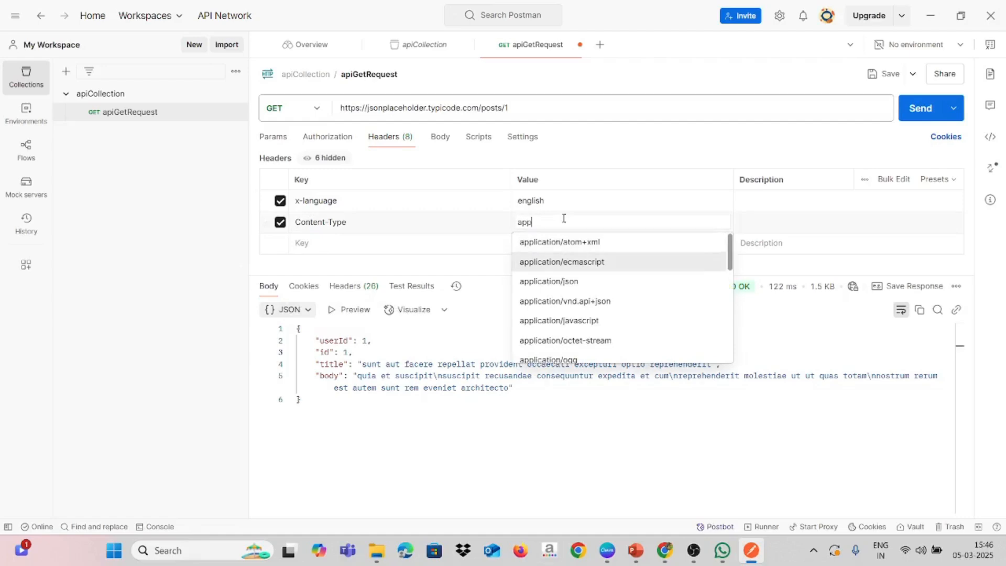
pyautogui.press('Return')
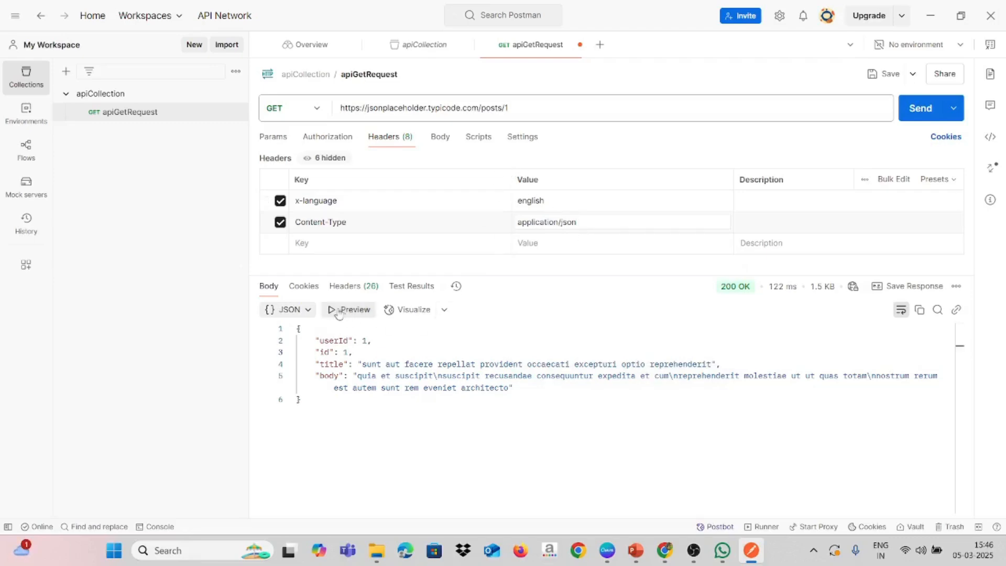
# Add an Accept request header with the value application/json, and disable the x-language header
pyautogui.moveTo(297, 328); pyautogui.dragTo(321, 450)
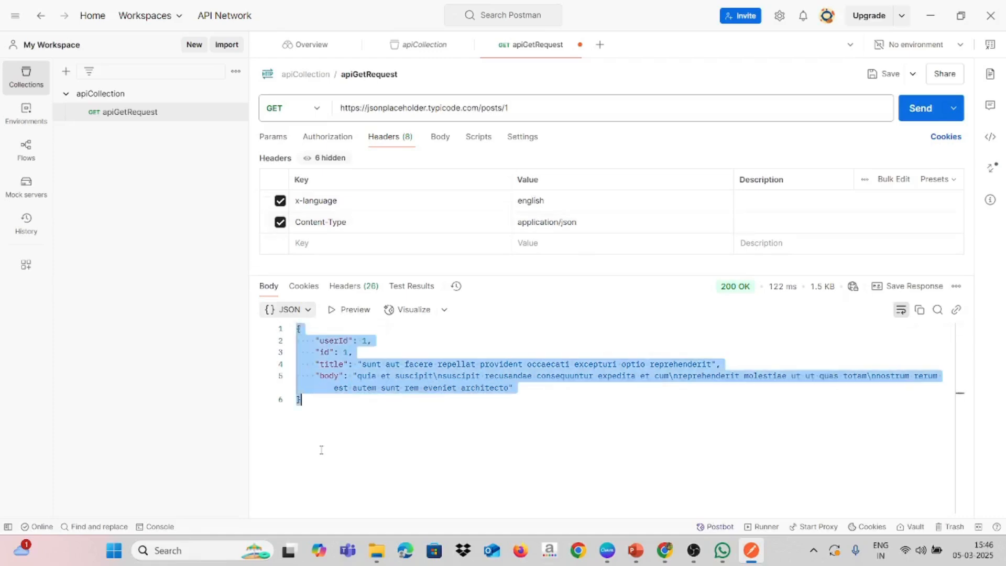
pyautogui.click(393, 247)
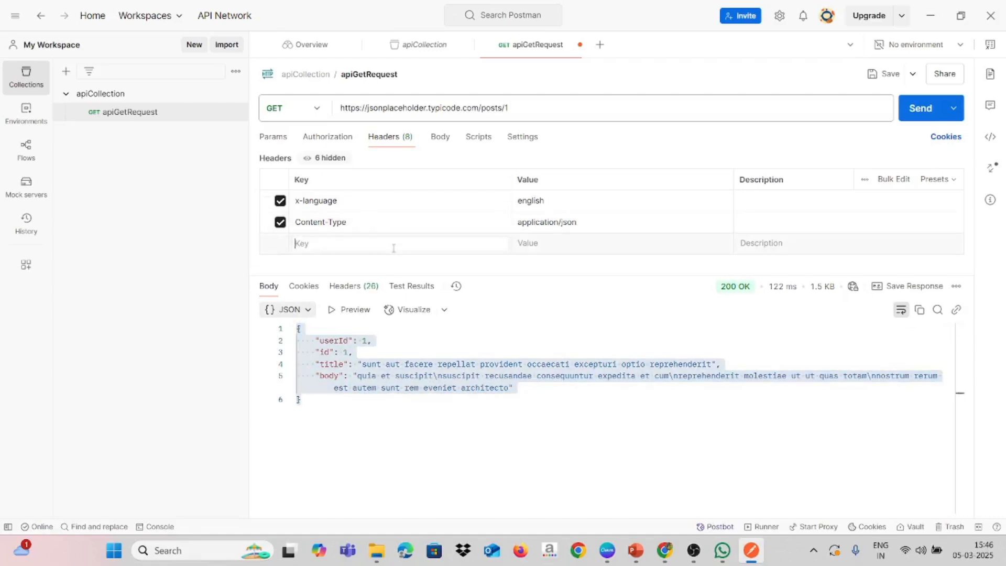
pyautogui.write('Accep')
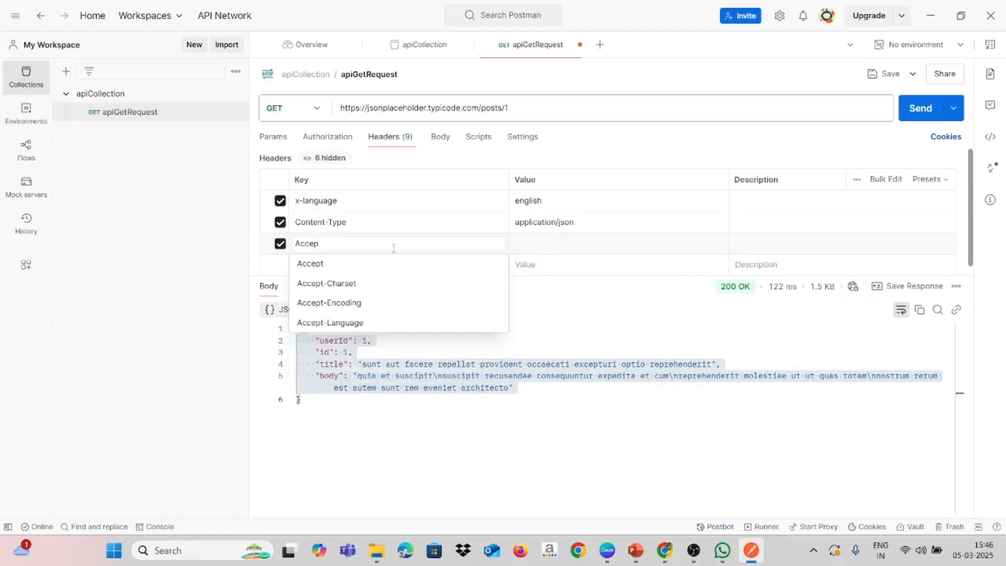
pyautogui.press('Down')
pyautogui.press('Return')
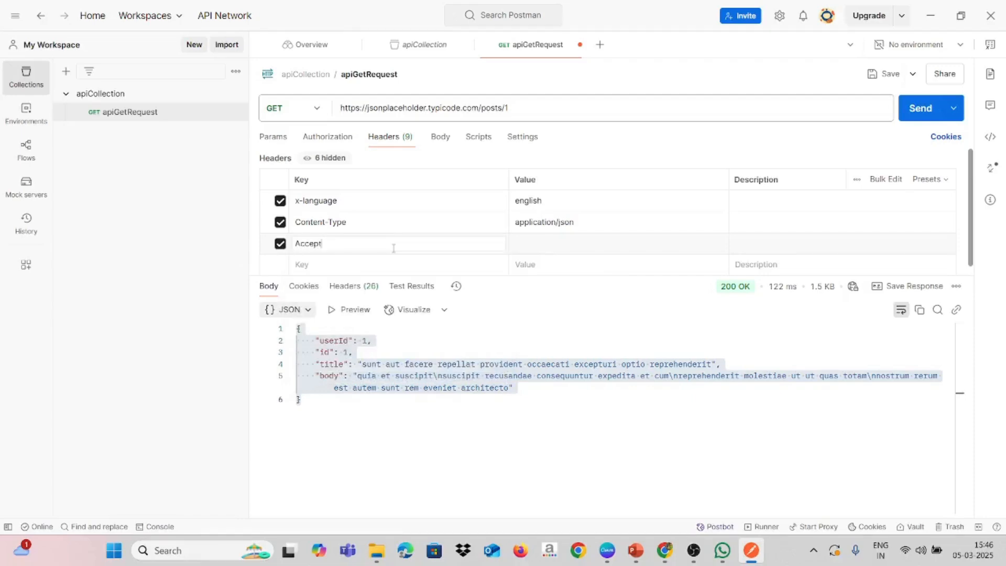
pyautogui.click(557, 242)
pyautogui.write('app')
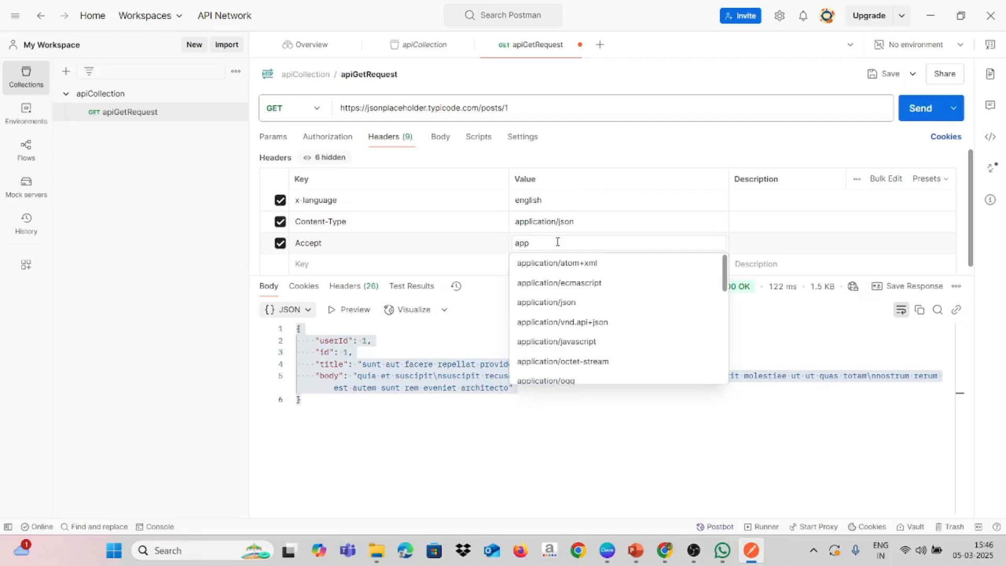
pyautogui.click(579, 302)
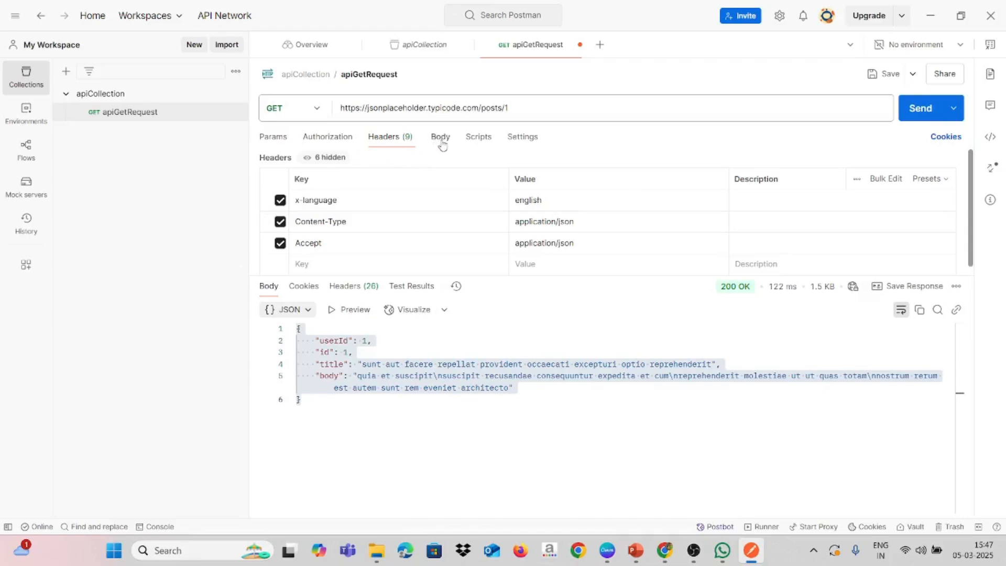
pyautogui.click(280, 200)
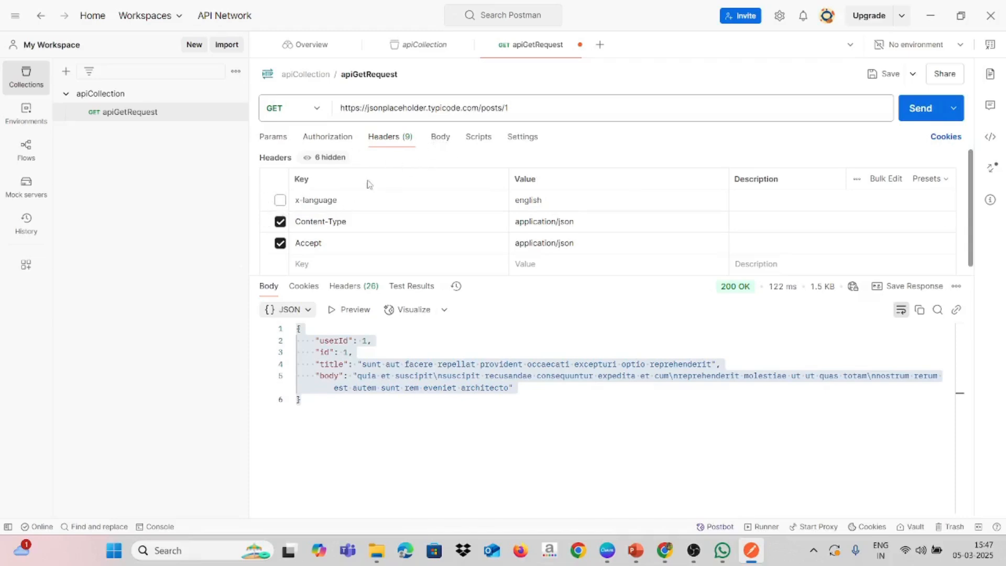
# Review the GET request's body options, scripts, headers and URL alongside its JSON response
pyautogui.click(439, 137)
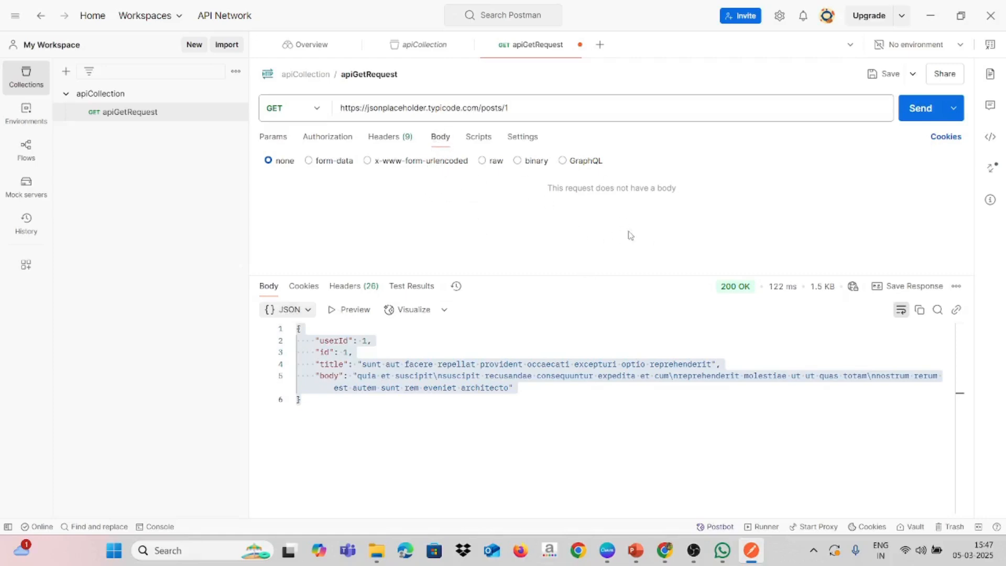
pyautogui.click(477, 139)
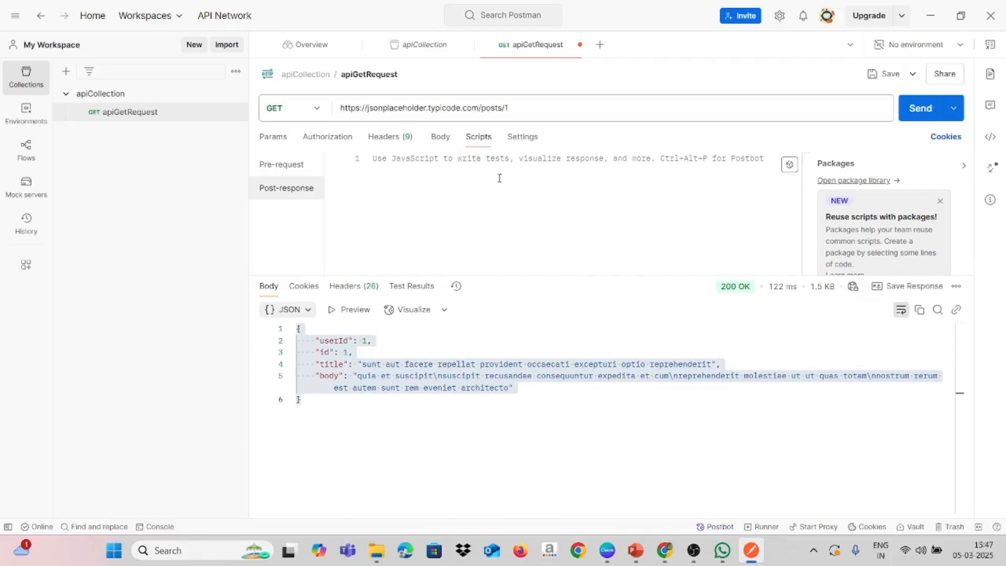
pyautogui.click(440, 138)
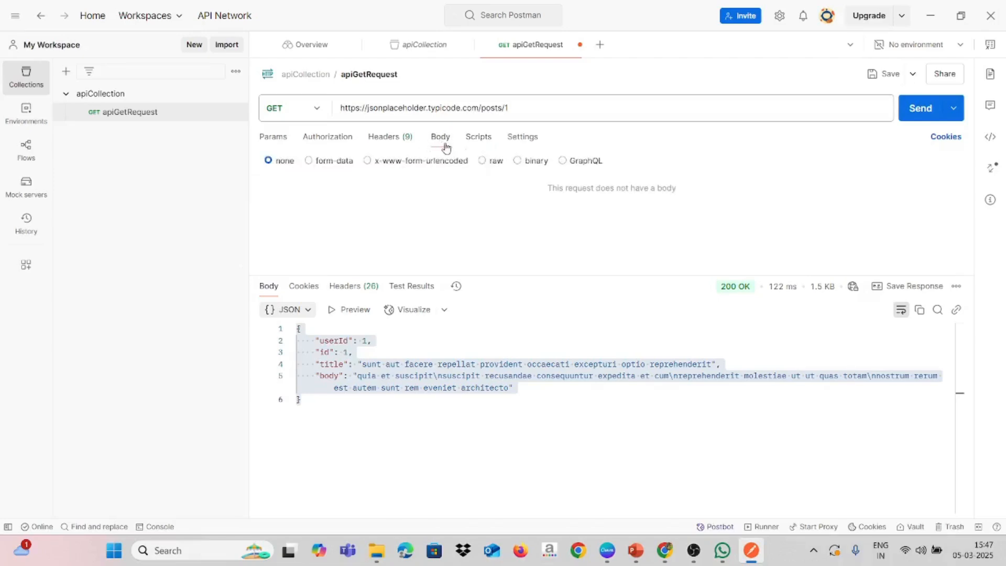
pyautogui.click(389, 146)
pyautogui.click(538, 415)
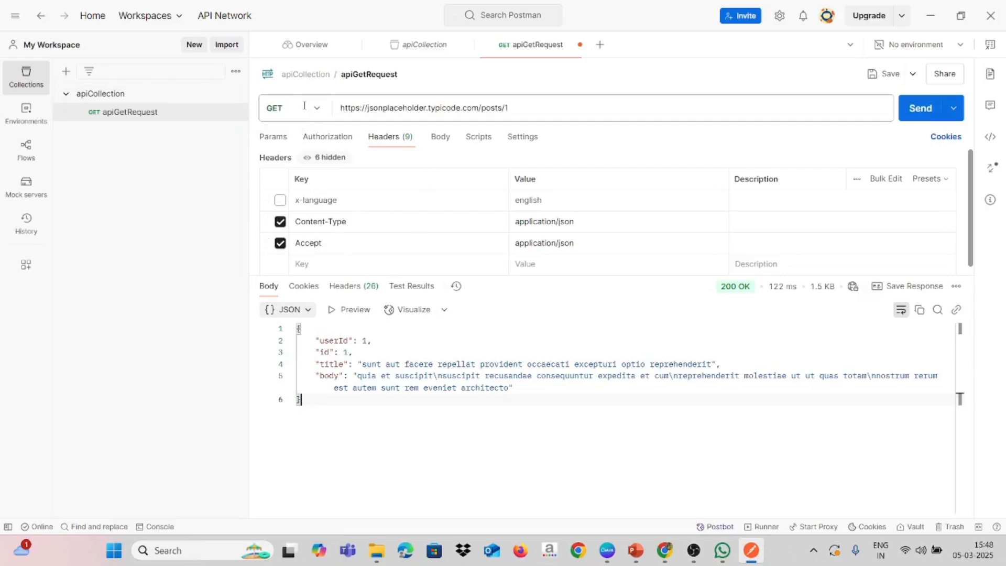
pyautogui.click(545, 108)
pyautogui.click(371, 400)
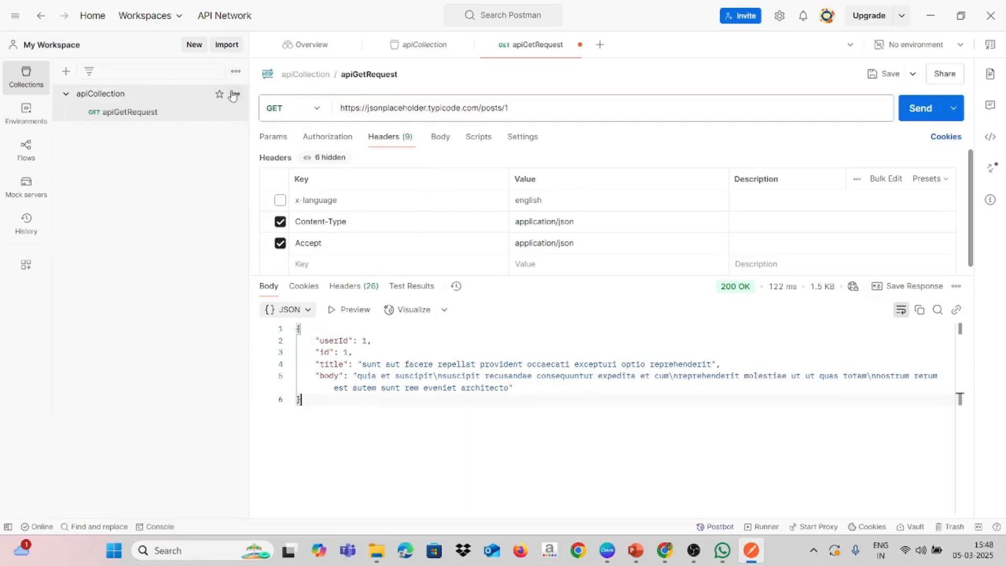
# Add a new request to apiCollection and set its method to POST
pyautogui.click(236, 94)
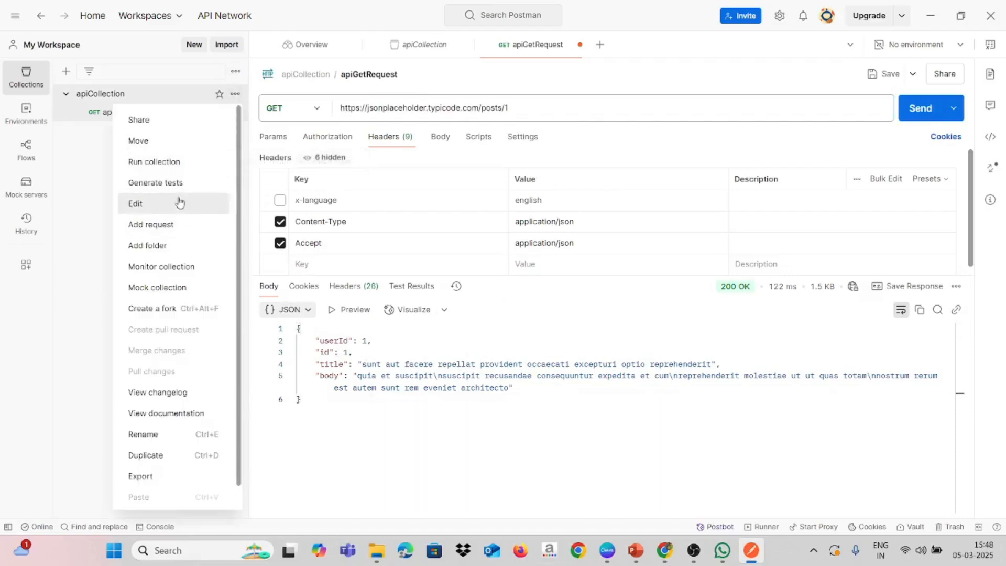
pyautogui.click(163, 227)
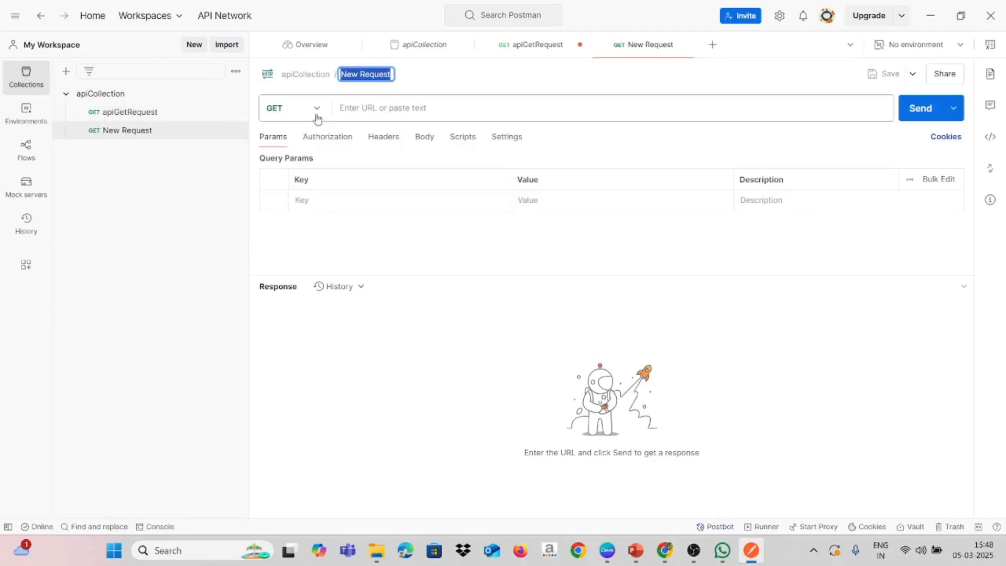
pyautogui.click(318, 115)
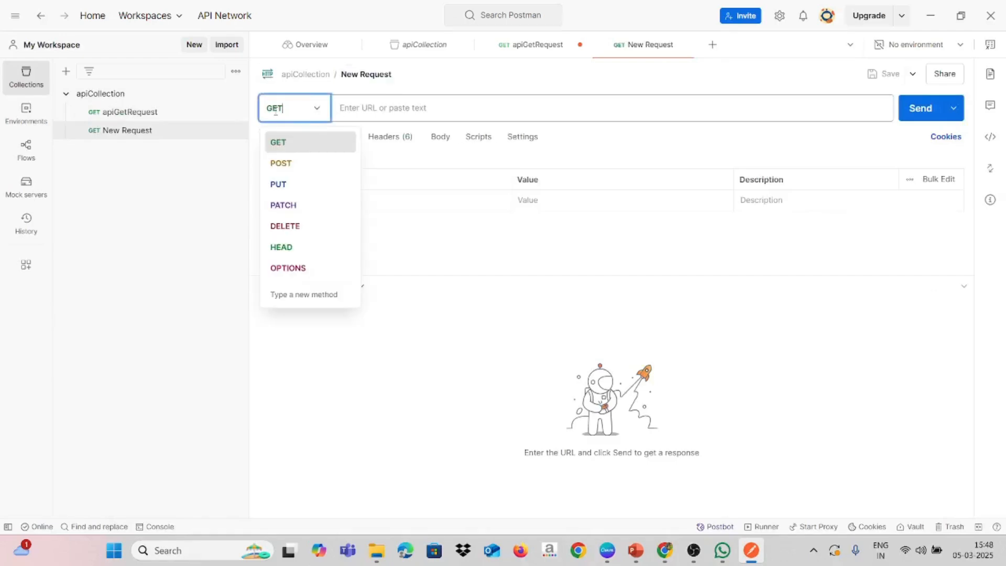
pyautogui.click(297, 165)
pyautogui.click(455, 108)
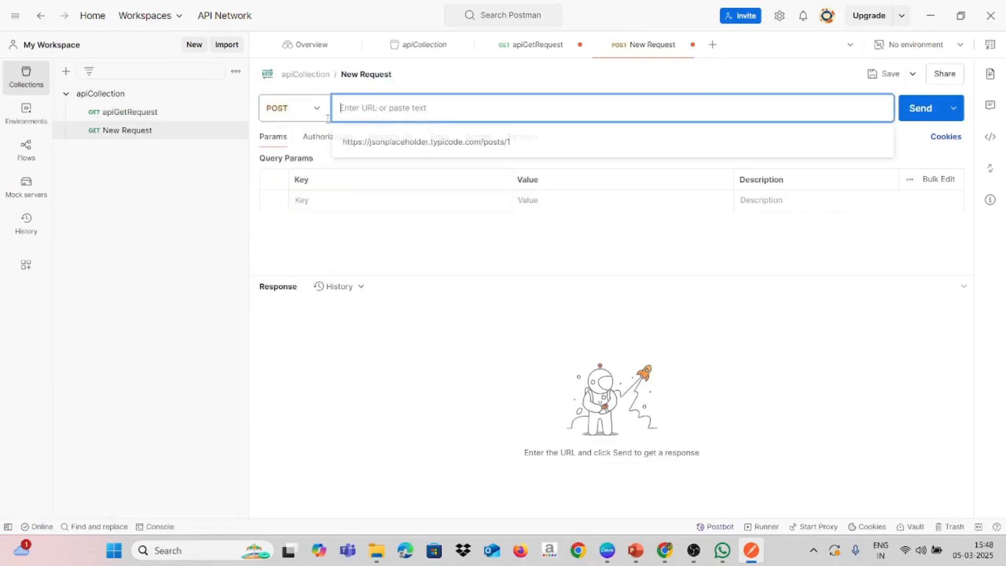
pyautogui.click(200, 112)
pyautogui.tripleClick(522, 111)
pyautogui.hotkey('ctrl', 'c')
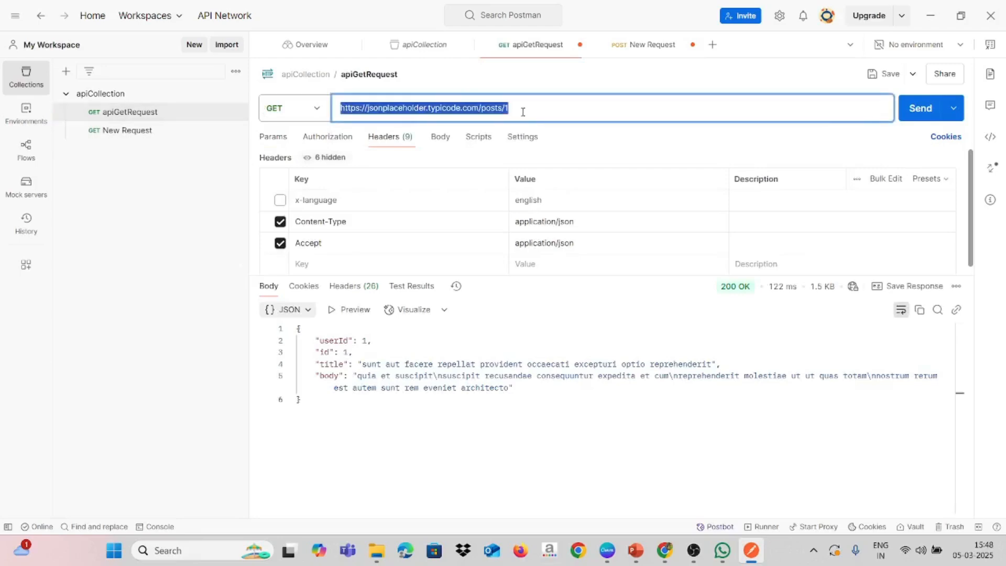
pyautogui.click(200, 134)
pyautogui.click(493, 113)
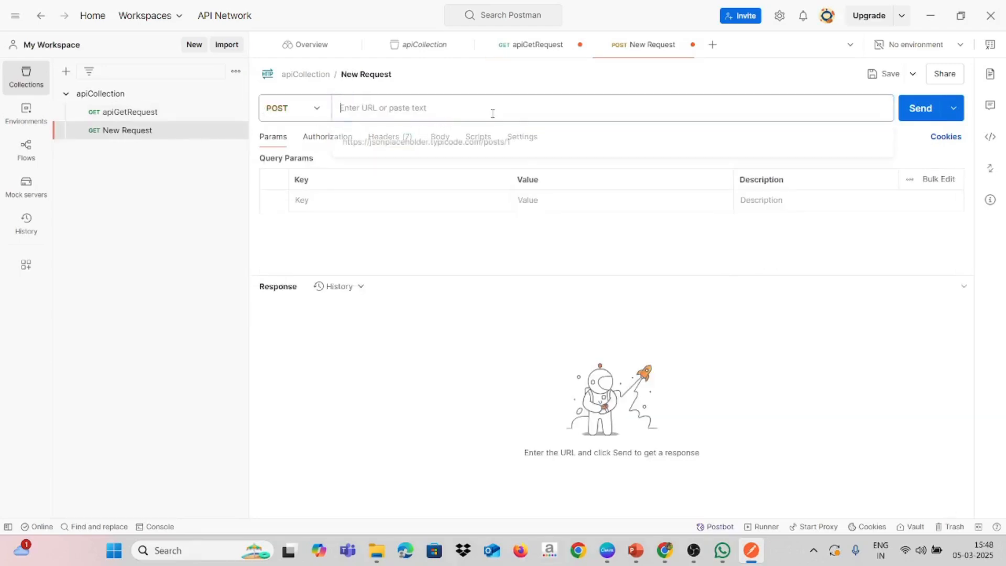
pyautogui.hotkey('ctrl', 'v')
pyautogui.press('BackSpace')
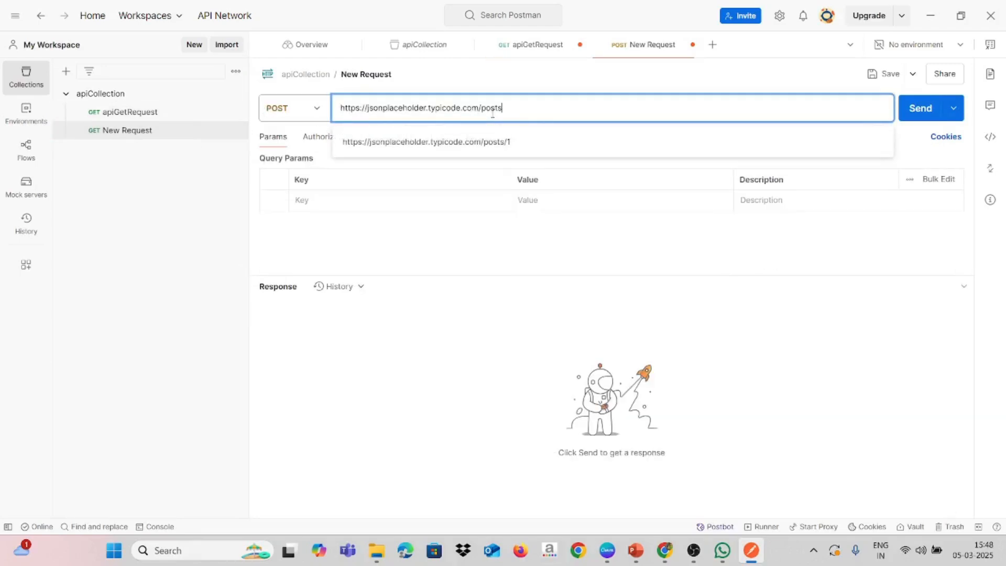
# Rename the new POST request as apiPostRequest
pyautogui.click(361, 74)
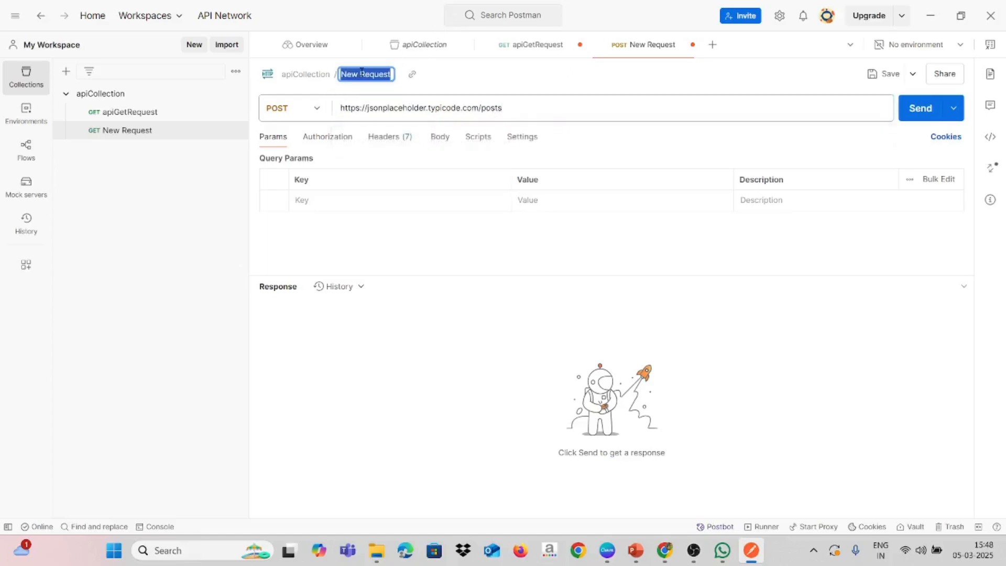
pyautogui.write('apiP')
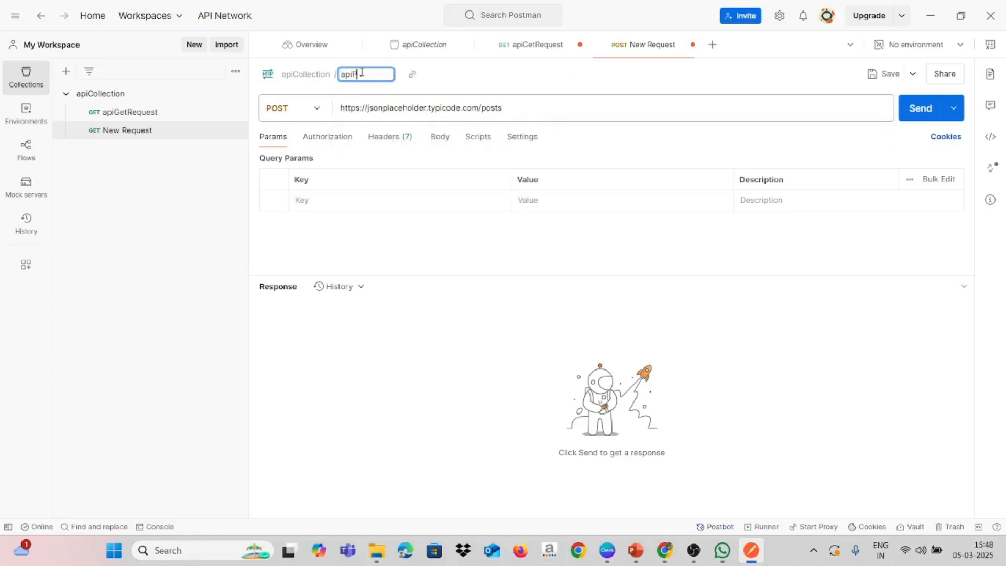
pyautogui.write('ostRequets')
pyautogui.press('BackSpace')
pyautogui.press('BackSpace')
pyautogui.write('st')
pyautogui.press('Return')
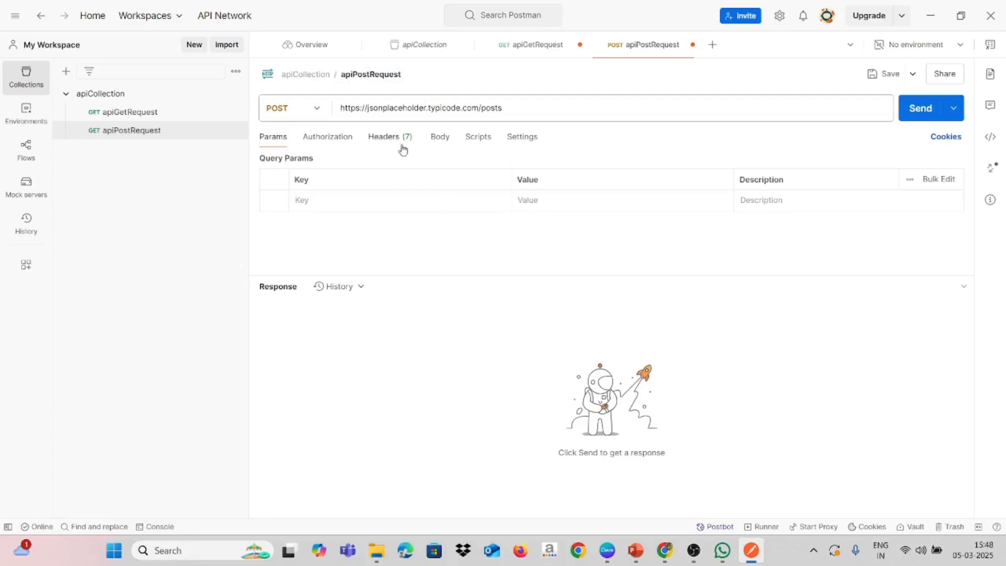
# Set apiPostRequest's body to raw JSON and fill it with the JSON response copied from apiGetRequest
pyautogui.click(440, 137)
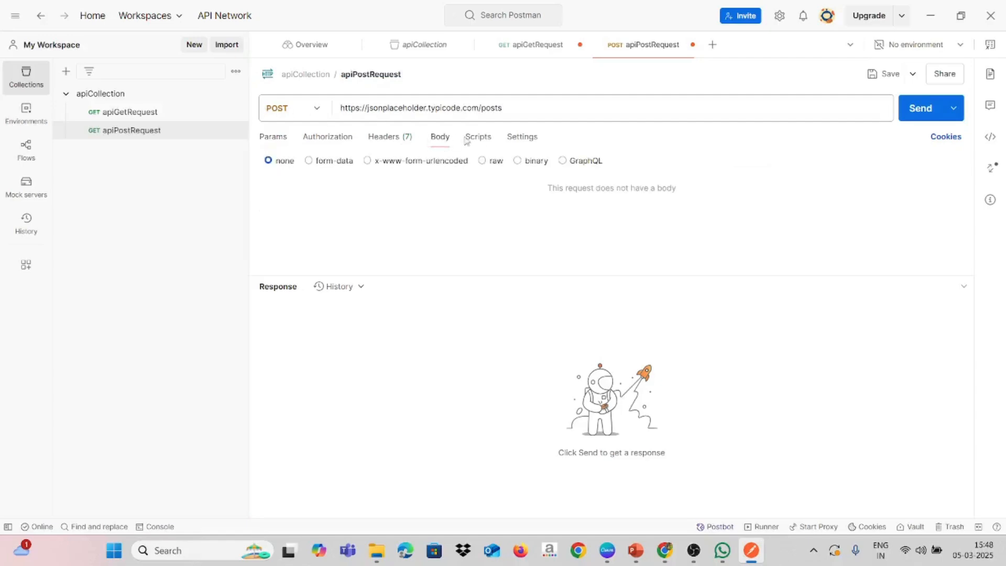
pyautogui.click(481, 161)
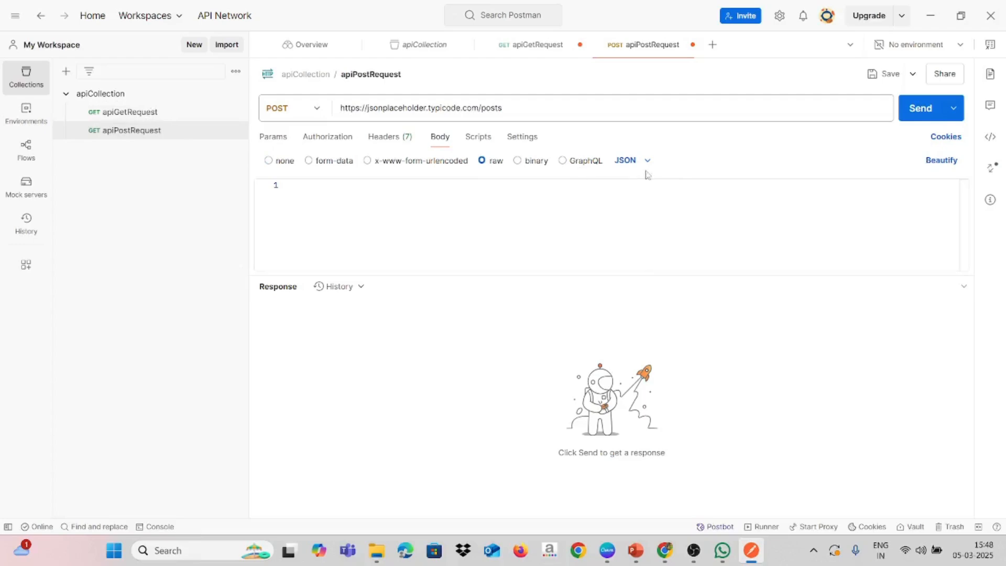
pyautogui.click(147, 113)
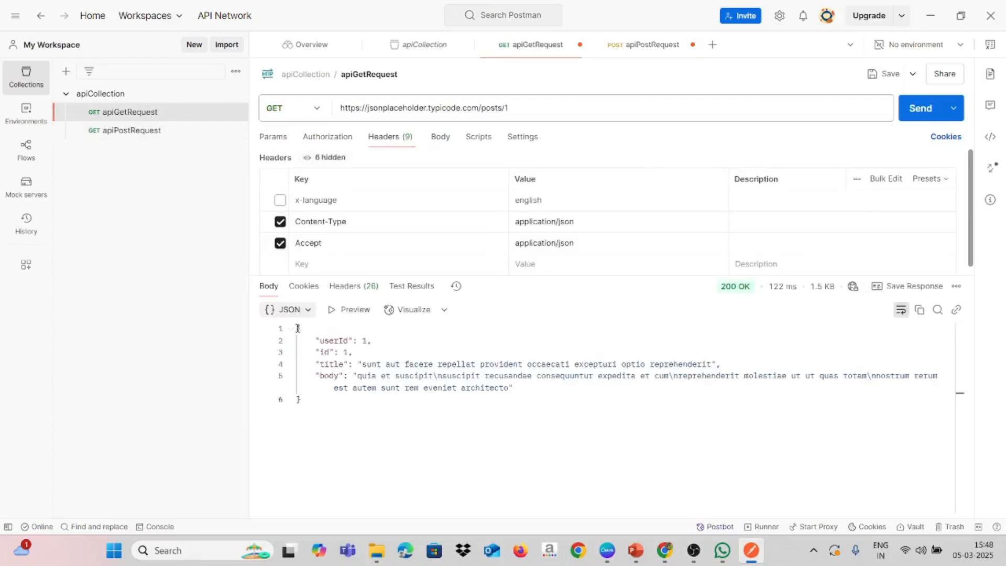
pyautogui.moveTo(298, 327); pyautogui.dragTo(306, 424)
pyautogui.hotkey('ctrl', 'c')
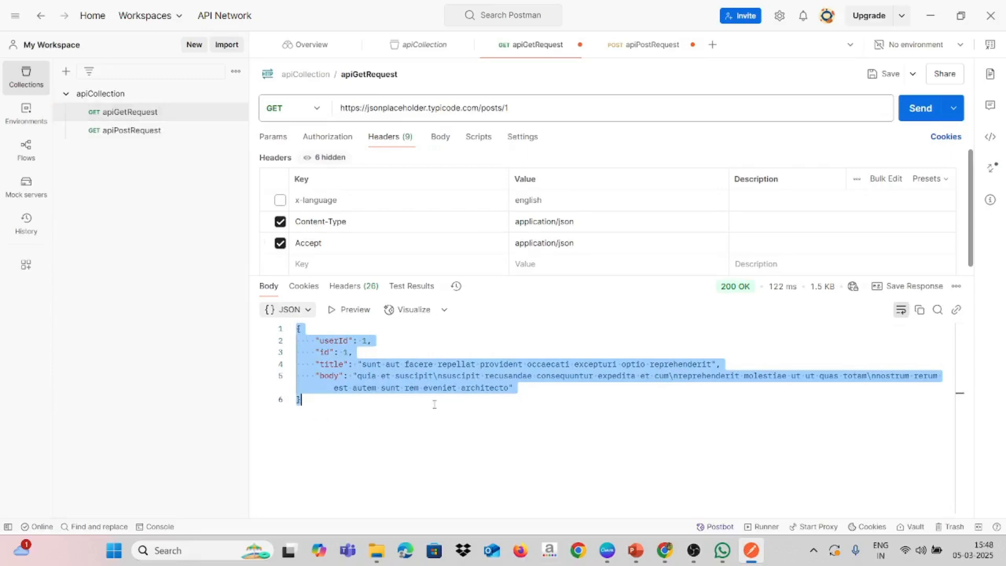
pyautogui.click(153, 130)
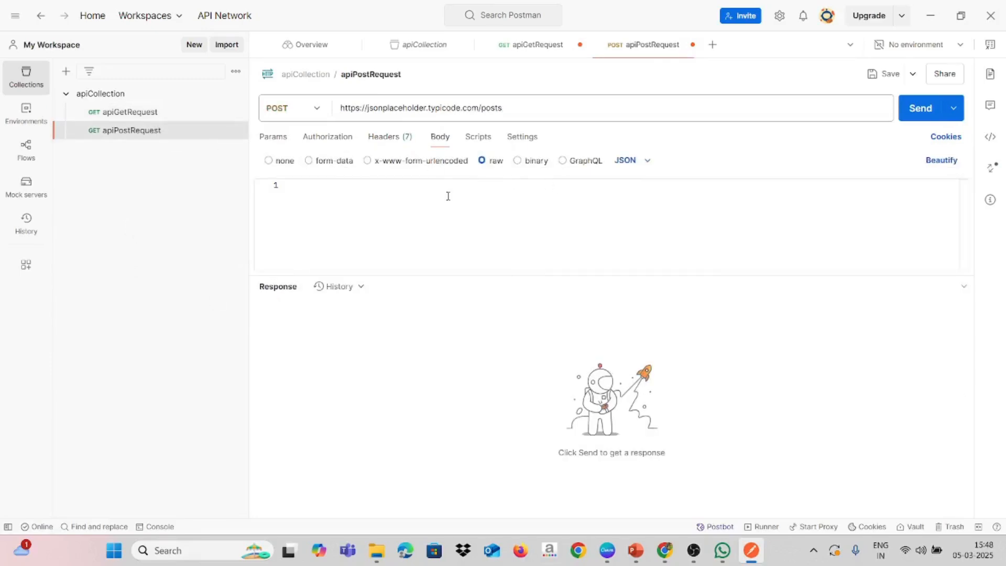
pyautogui.click(448, 196)
pyautogui.hotkey('ctrl', 'v')
pyautogui.moveTo(617, 274); pyautogui.dragTo(591, 328)
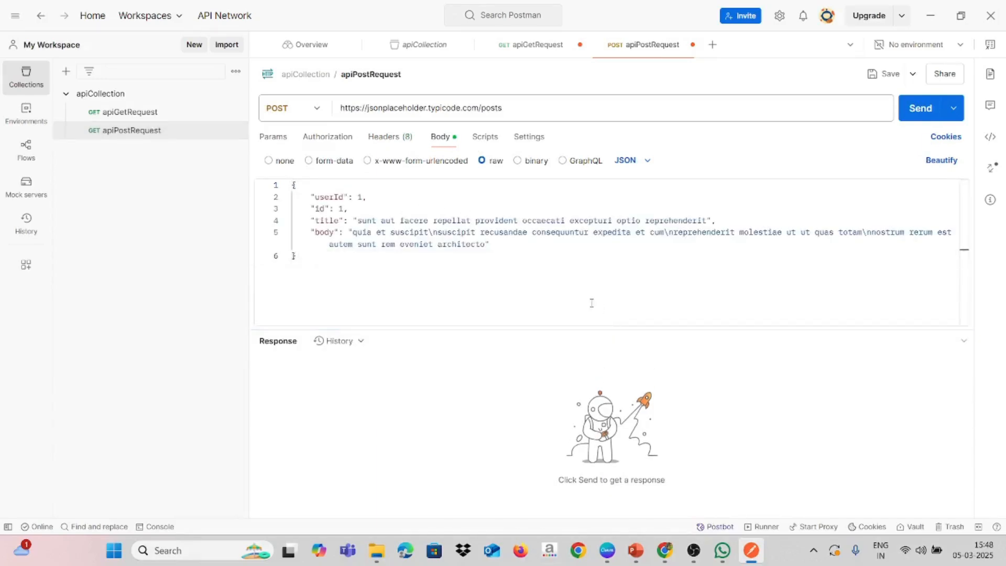
# Set userId to 21 and id to 101 in the POST request's JSON body
pyautogui.doubleClick(360, 196)
pyautogui.write('2')
pyautogui.click(344, 209)
pyautogui.write('10')
pyautogui.click(546, 232)
pyautogui.hotkey('shift', 'End')
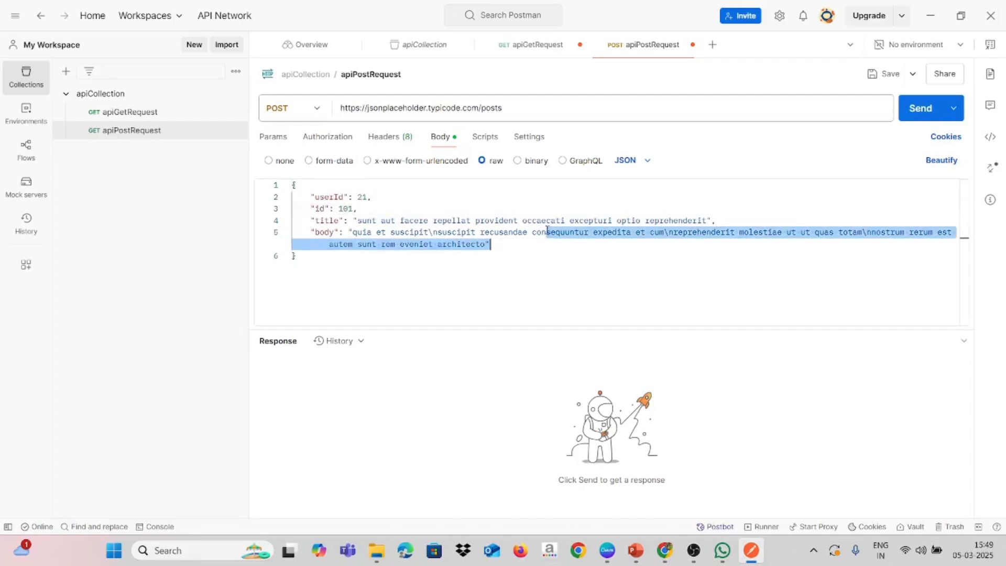
pyautogui.click(449, 256)
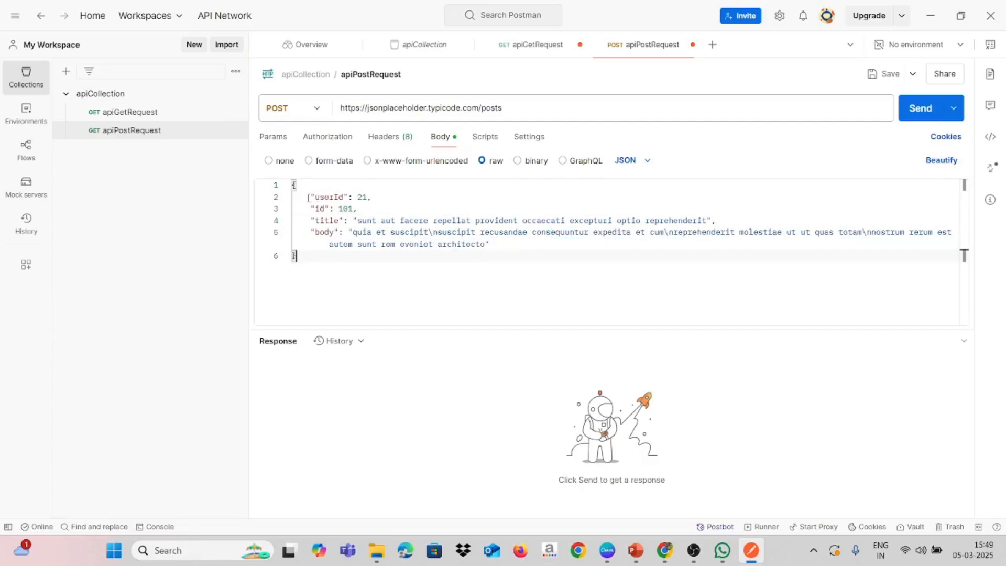
pyautogui.moveTo(308, 208)
pyautogui.mouseDown()
pyautogui.moveTo(417, 209)
pyautogui.moveTo(382, 199)
pyautogui.moveTo(307, 208)
pyautogui.mouseUp()
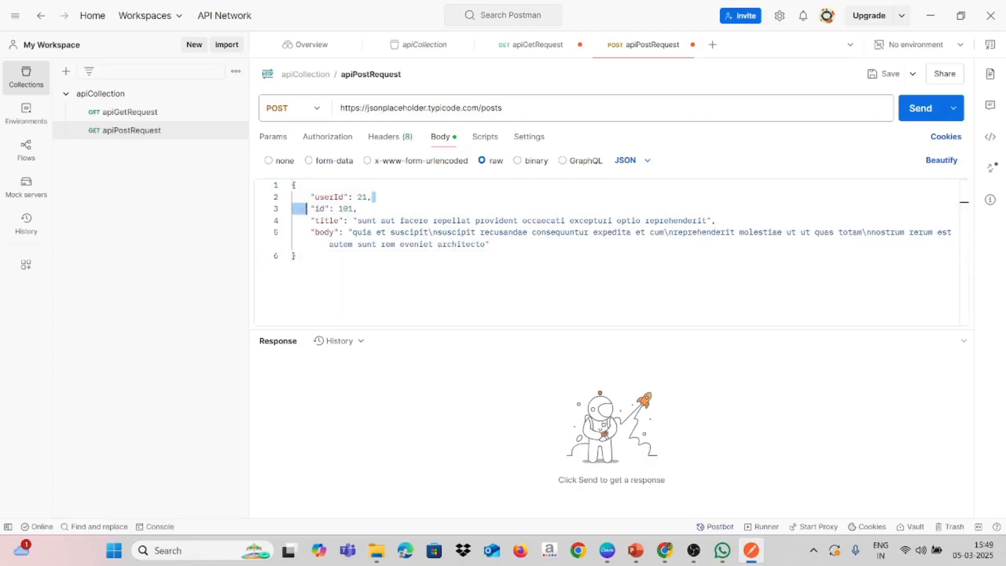
pyautogui.click(622, 259)
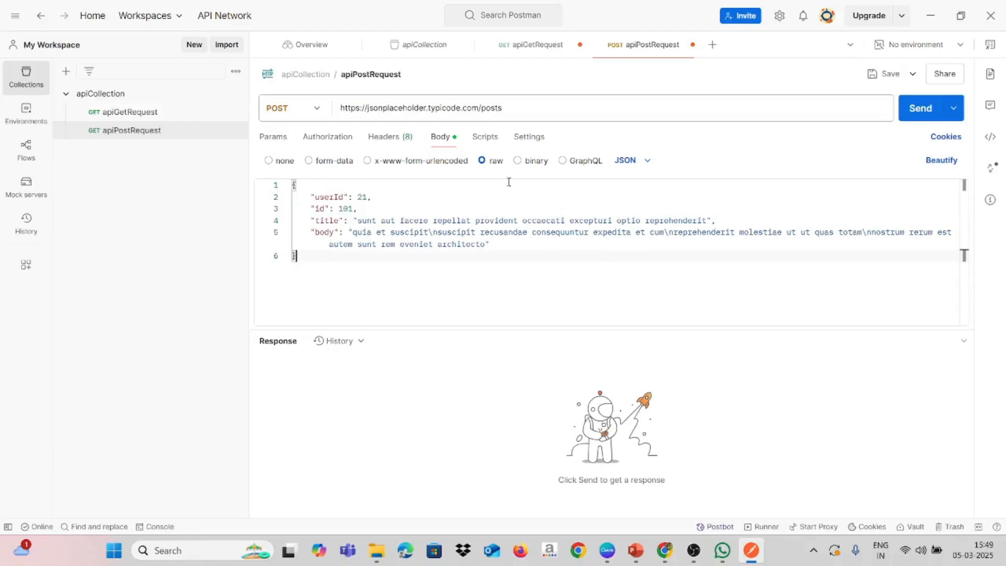
# Send apiPostRequest and save it after checking the response status and the returned JSON
pyautogui.click(919, 108)
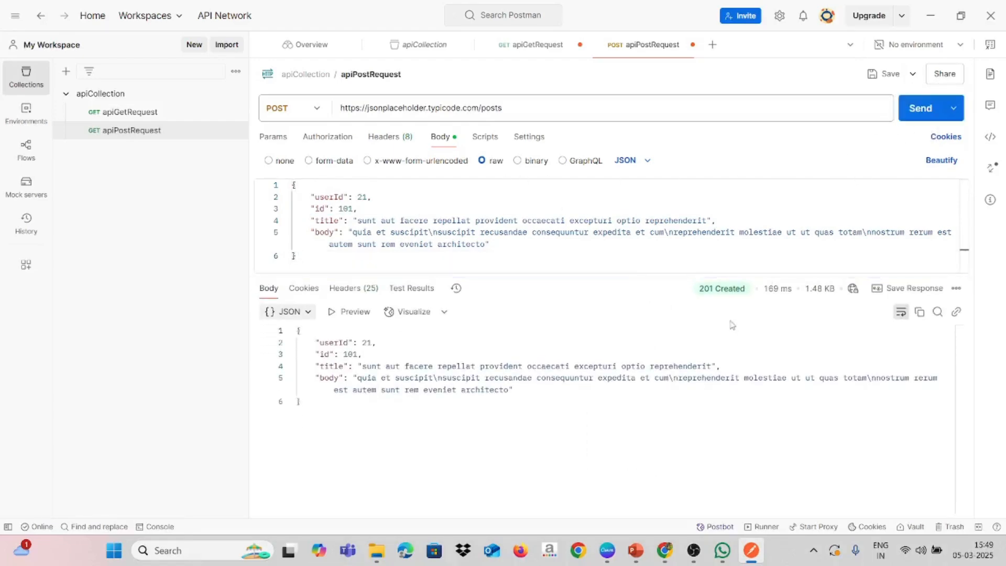
pyautogui.moveTo(692, 294); pyautogui.dragTo(746, 291)
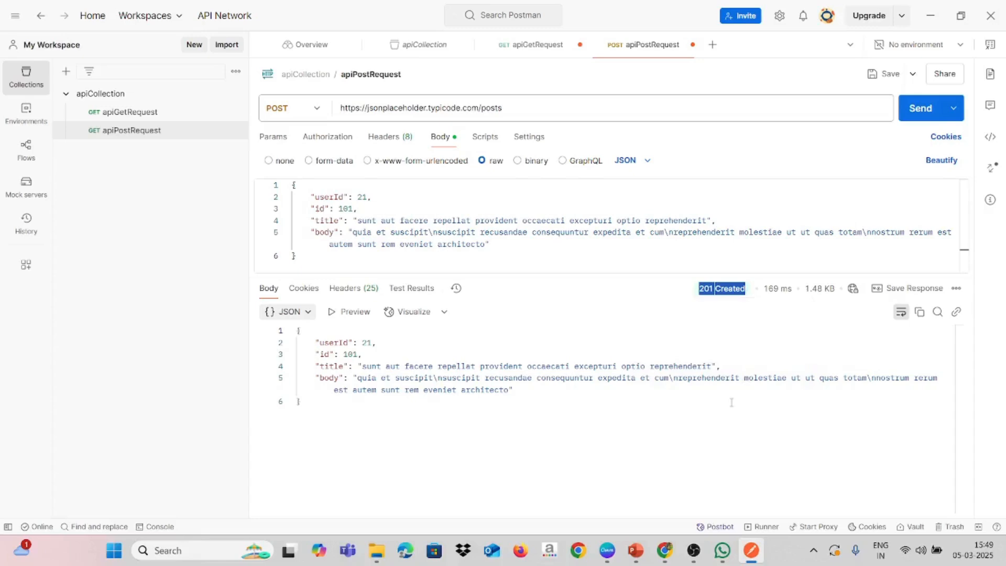
pyautogui.moveTo(297, 330); pyautogui.dragTo(305, 422)
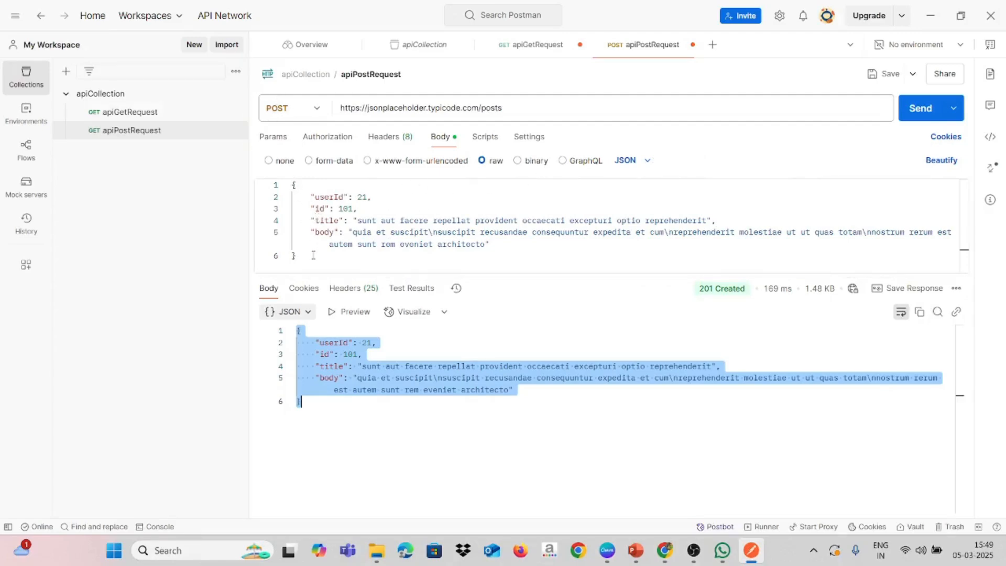
pyautogui.moveTo(699, 288); pyautogui.dragTo(749, 291)
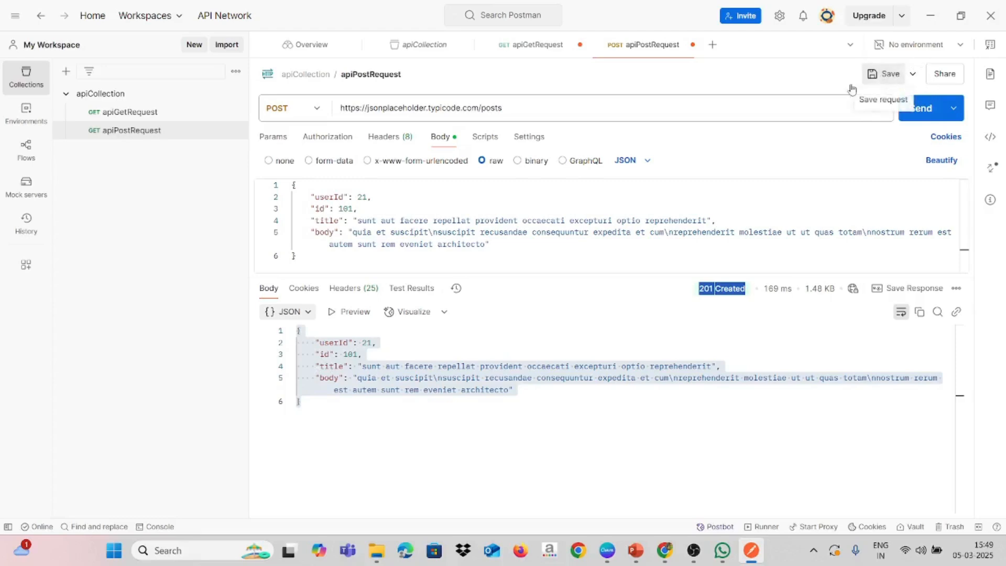
pyautogui.click(885, 79)
# Add another request to apiCollection and name it apiPutRequest
pyautogui.click(531, 52)
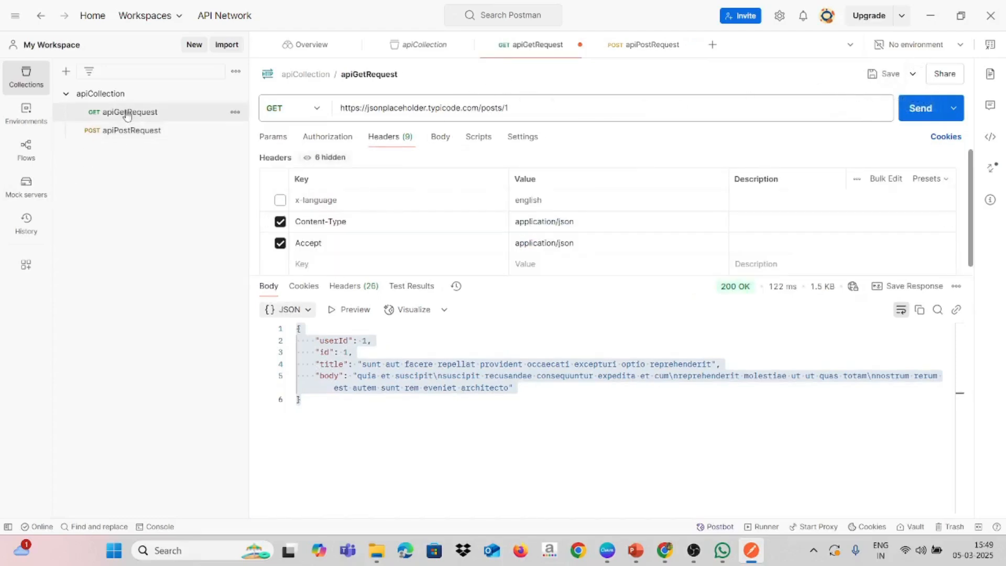
pyautogui.click(133, 130)
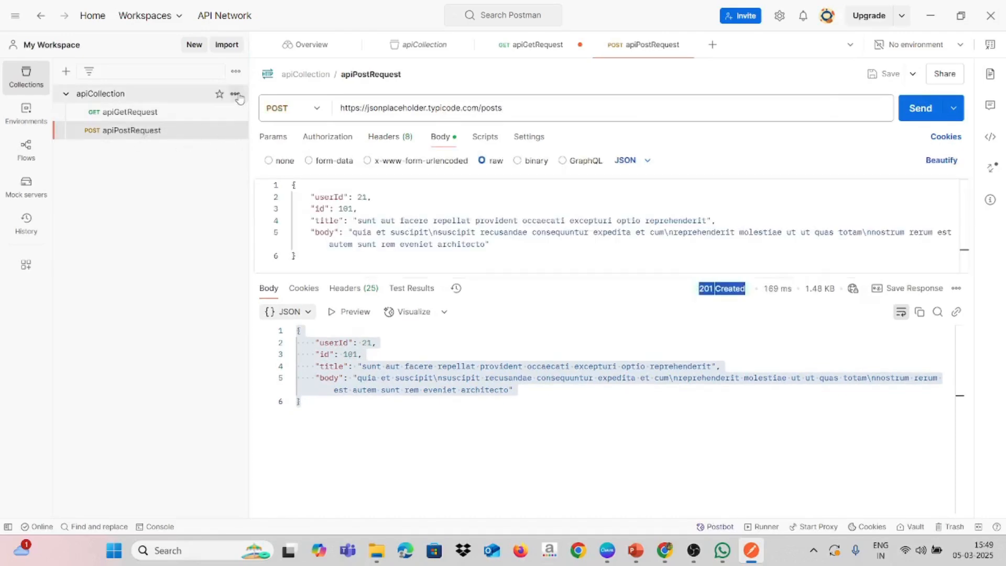
pyautogui.click(235, 94)
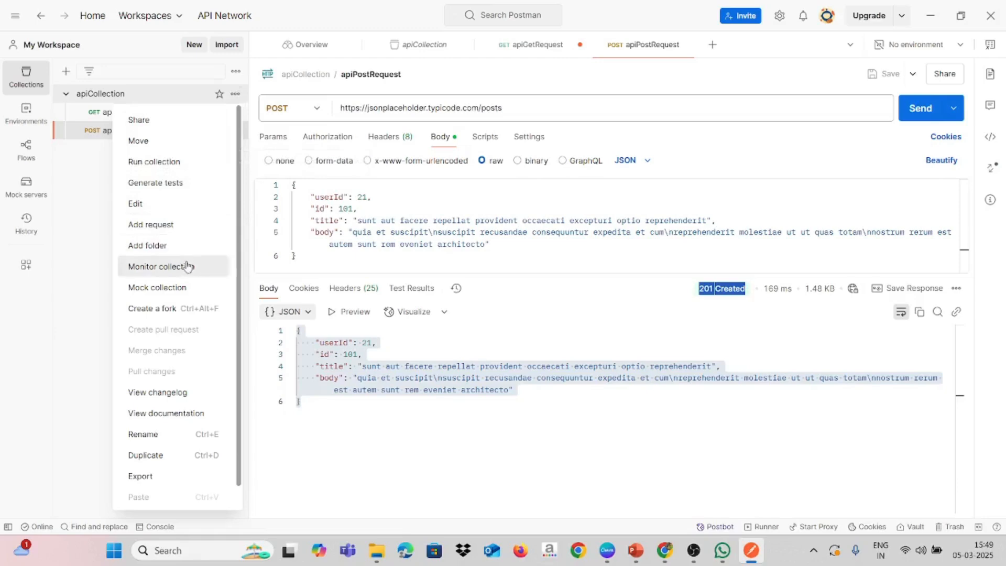
pyautogui.click(178, 233)
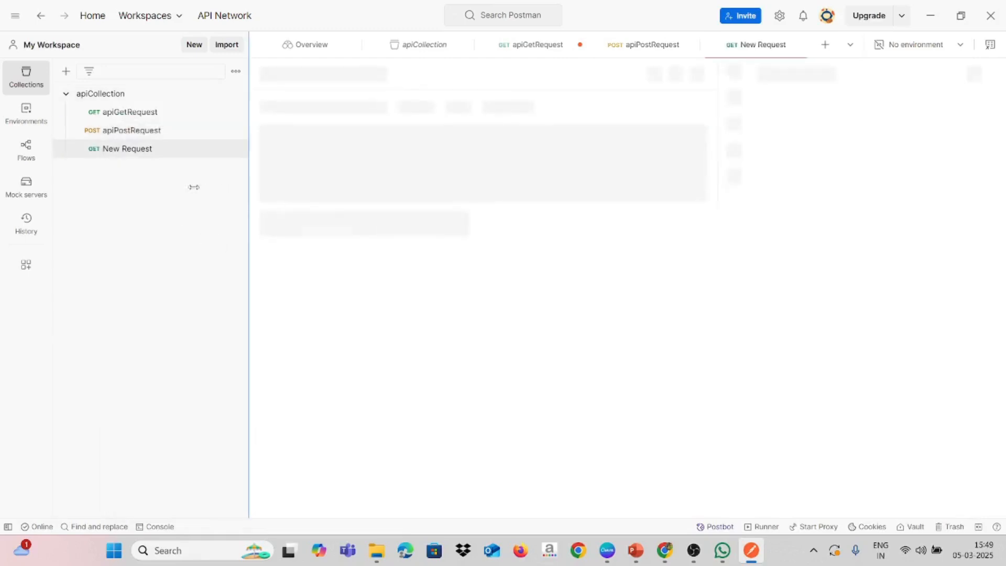
pyautogui.write('apiP')
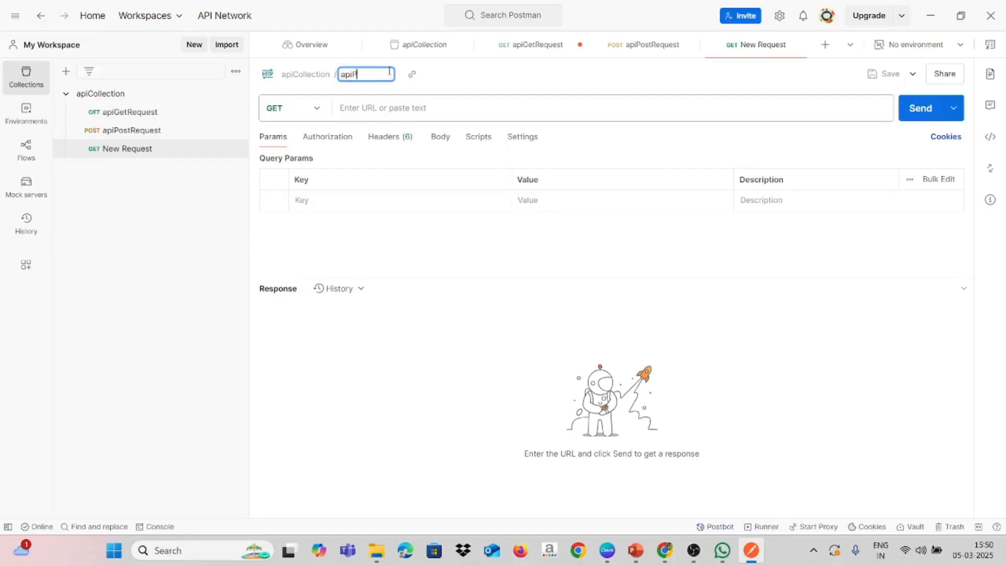
pyautogui.write('utRequest')
pyautogui.click(145, 130)
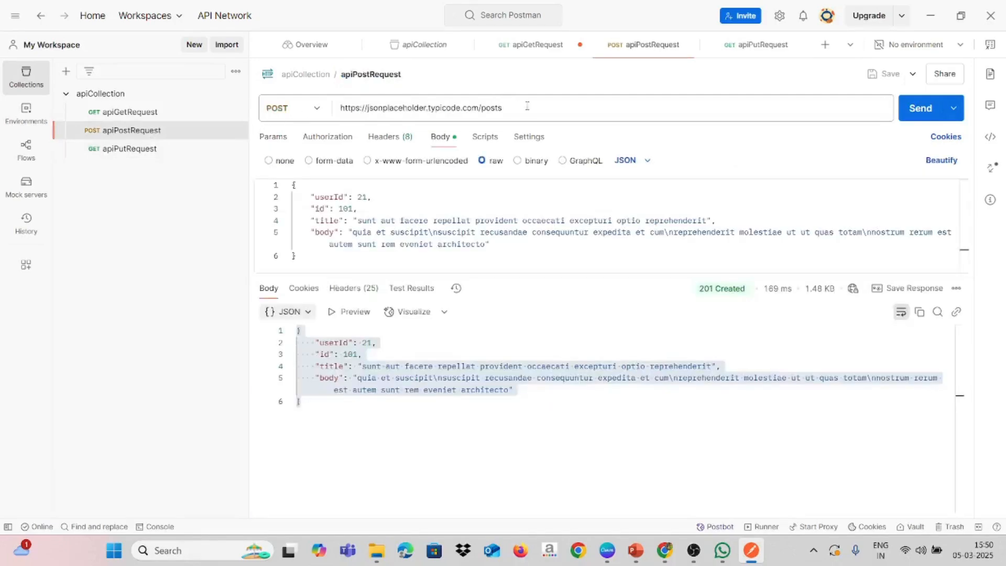
pyautogui.click(530, 106)
pyautogui.hotkey('ctrl', 'a')
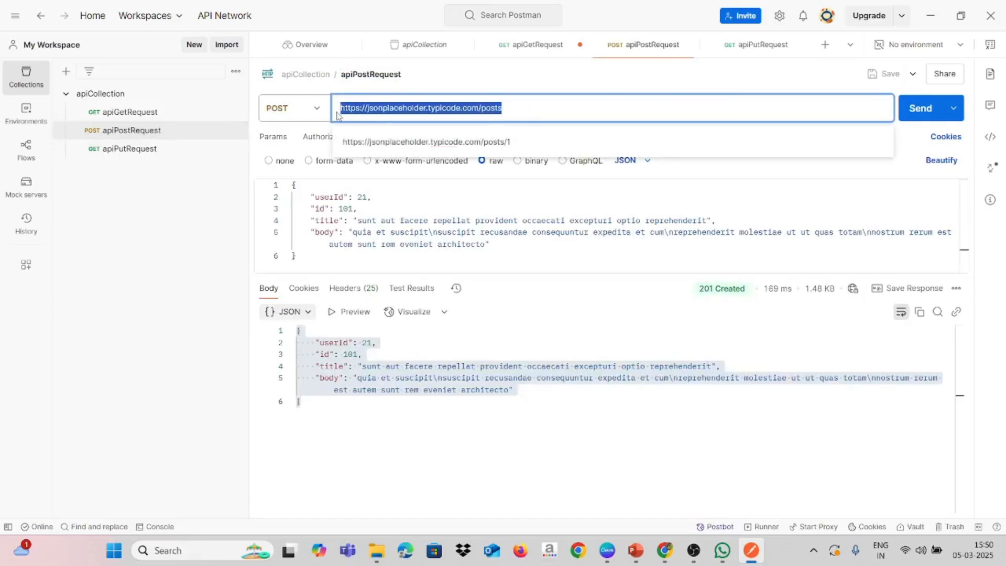
pyautogui.click(155, 113)
pyautogui.click(532, 102)
pyautogui.hotkey('ctrl', 'a')
pyautogui.hotkey('ctrl', 'c')
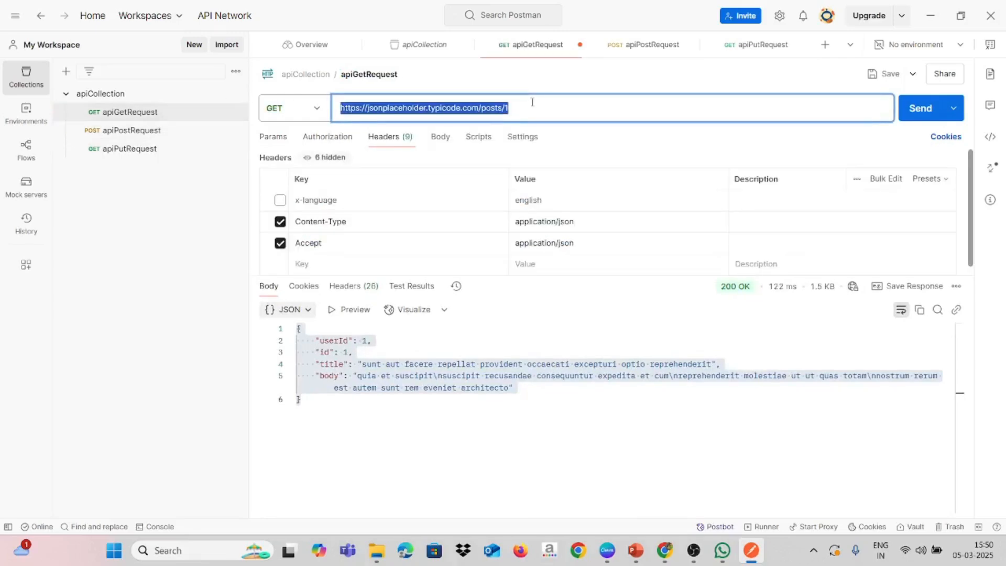
pyautogui.click(155, 149)
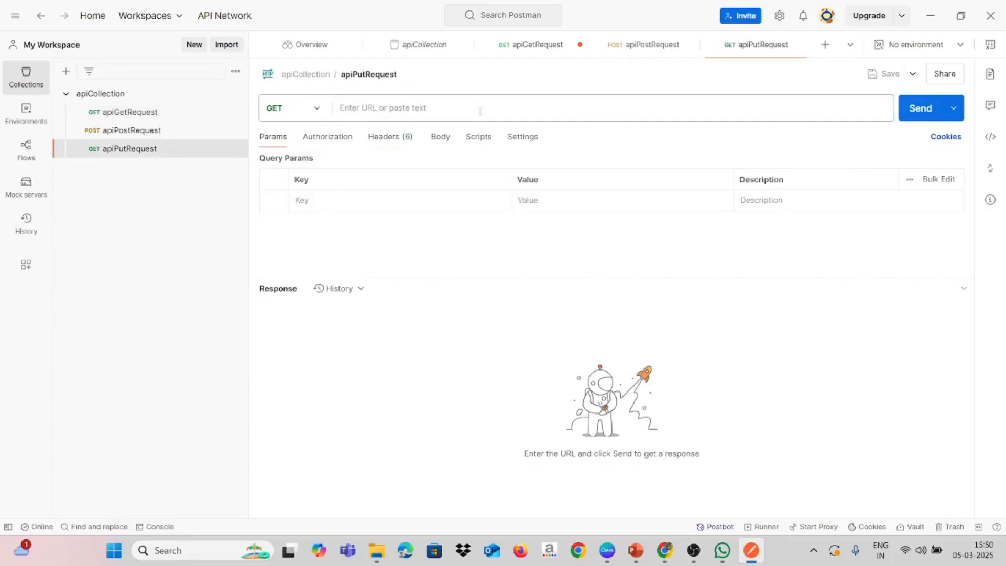
pyautogui.click(513, 105)
pyautogui.hotkey('ctrl', 'v')
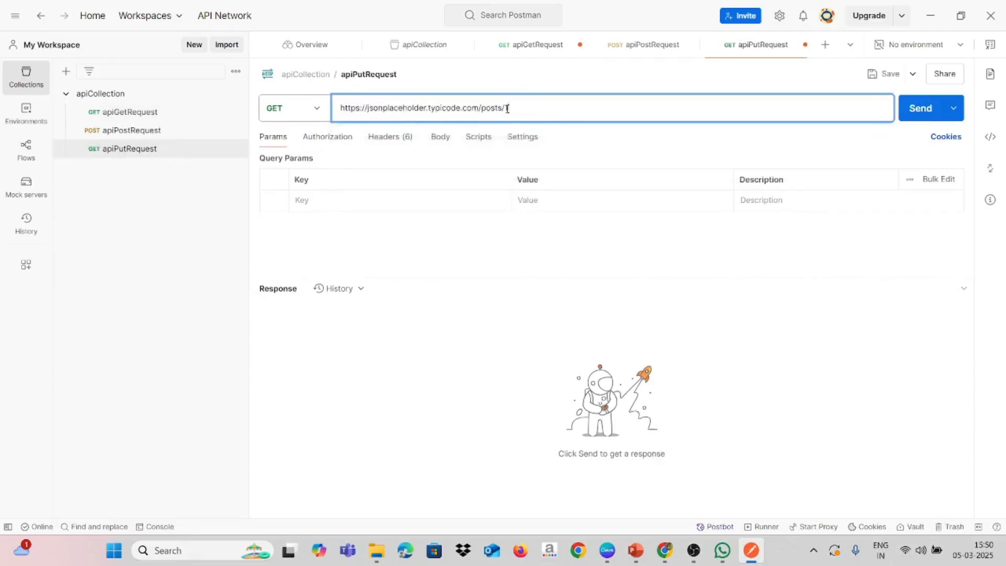
# Set apiPutRequest's method to PUT and its body format to raw JSON
pyautogui.click(439, 138)
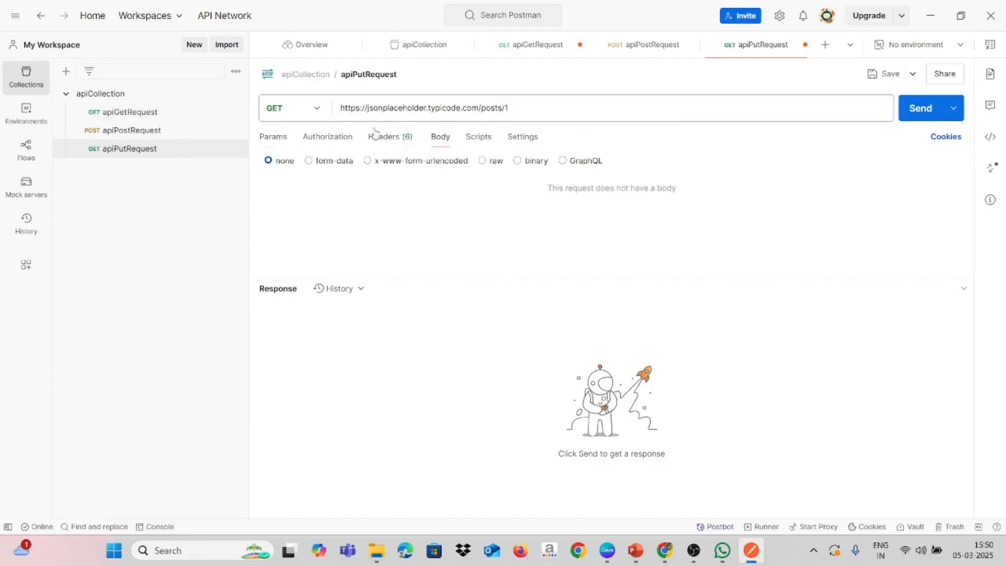
pyautogui.click(317, 109)
pyautogui.click(294, 186)
pyautogui.click(482, 161)
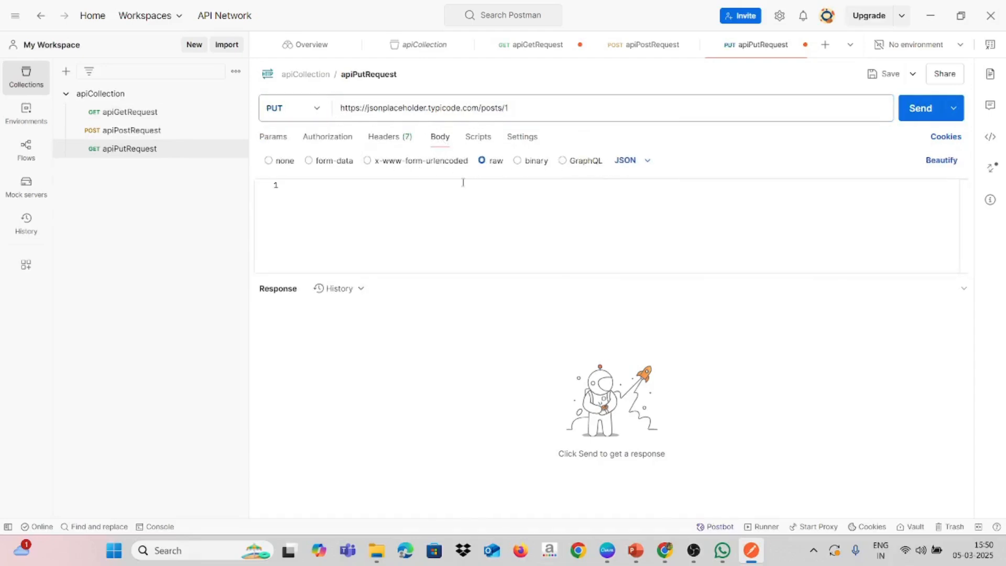
# Copy the whole JSON body from apiPostRequest into the body of apiPutRequest
pyautogui.click(131, 129)
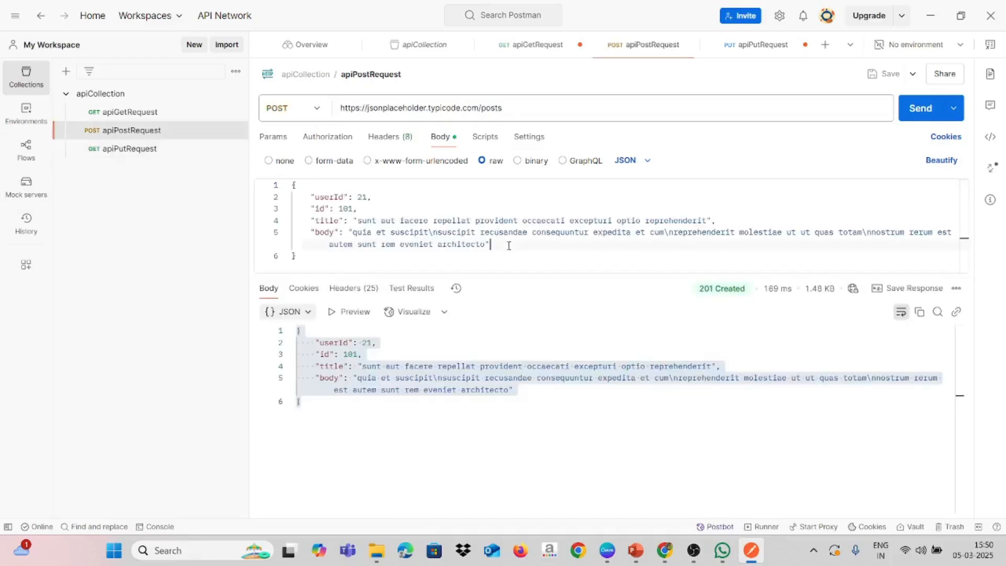
pyautogui.hotkey('ctrl', 'a')
pyautogui.hotkey('ctrl', 'c')
pyautogui.click(144, 151)
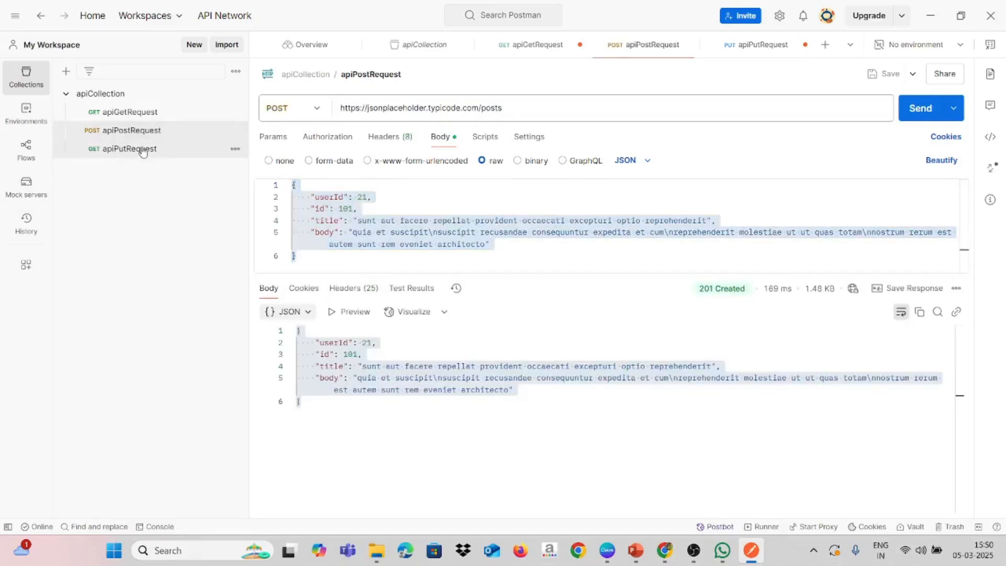
pyautogui.click(445, 215)
pyautogui.hotkey('ctrl', 'v')
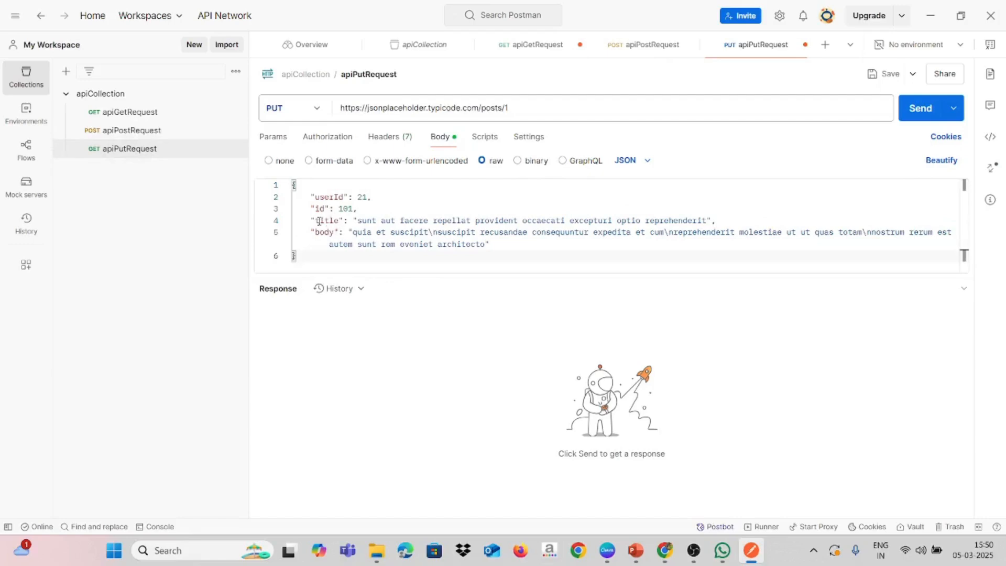
# Reduce the PUT request's JSON body to only the title field with the value "test", and send the request
pyautogui.moveTo(311, 221); pyautogui.dragTo(504, 220)
pyautogui.press('BackSpace')
pyautogui.press('BackSpace')
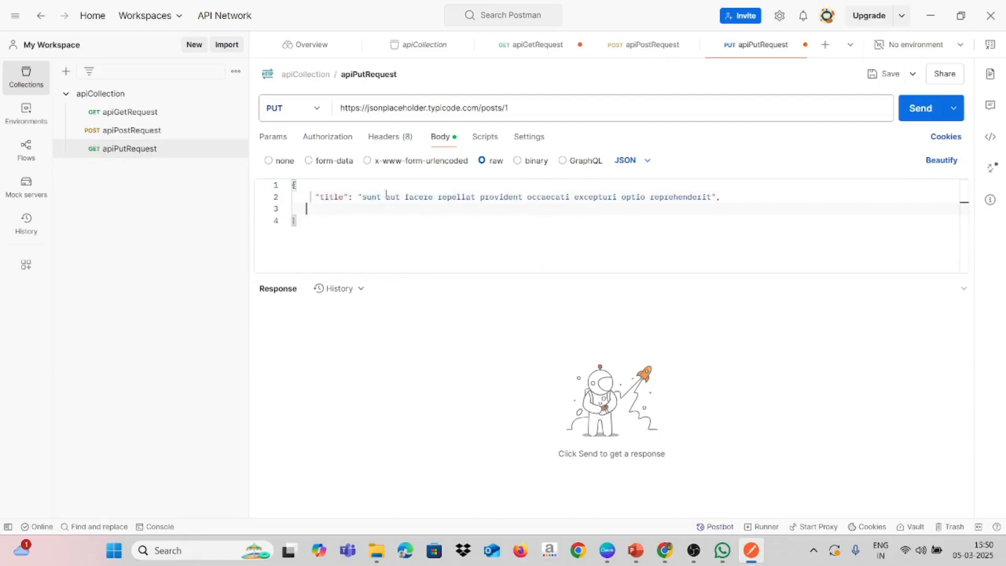
pyautogui.doubleClick(364, 197)
pyautogui.moveTo(364, 197); pyautogui.dragTo(716, 199)
pyautogui.write('test')
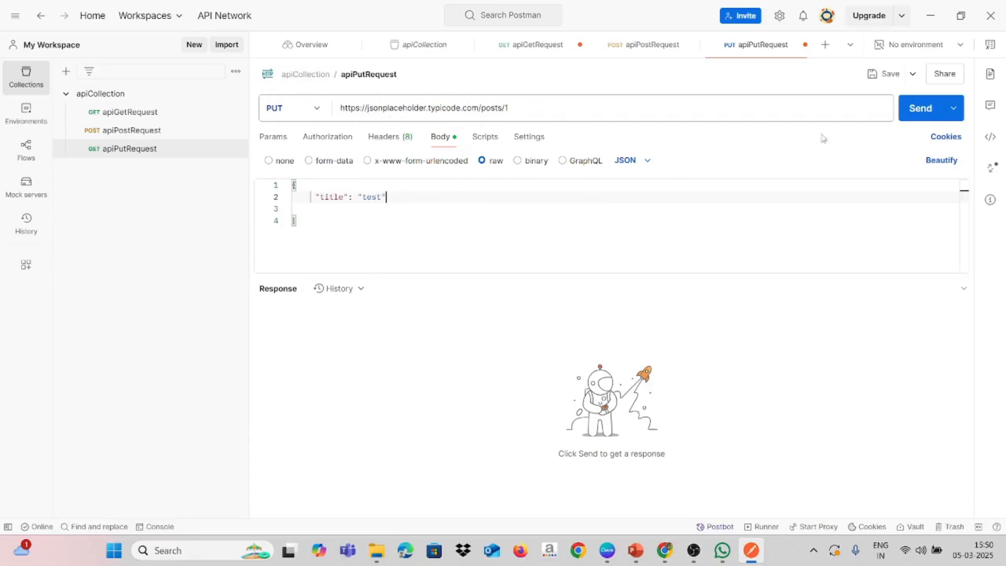
pyautogui.click(920, 108)
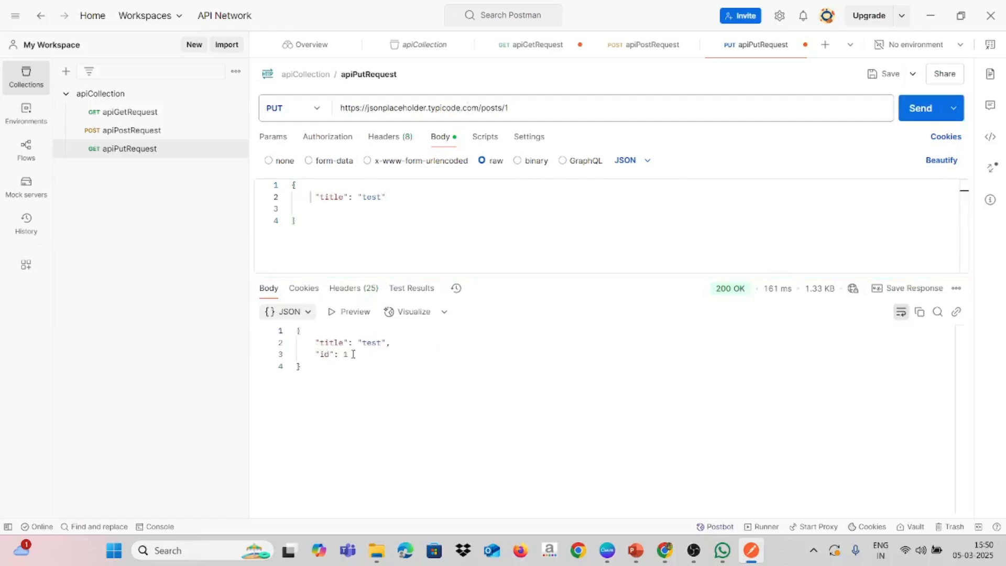
# Check the title and id lines and the status of the PUT response, and save apiPutRequest
pyautogui.moveTo(353, 354); pyautogui.dragTo(306, 354)
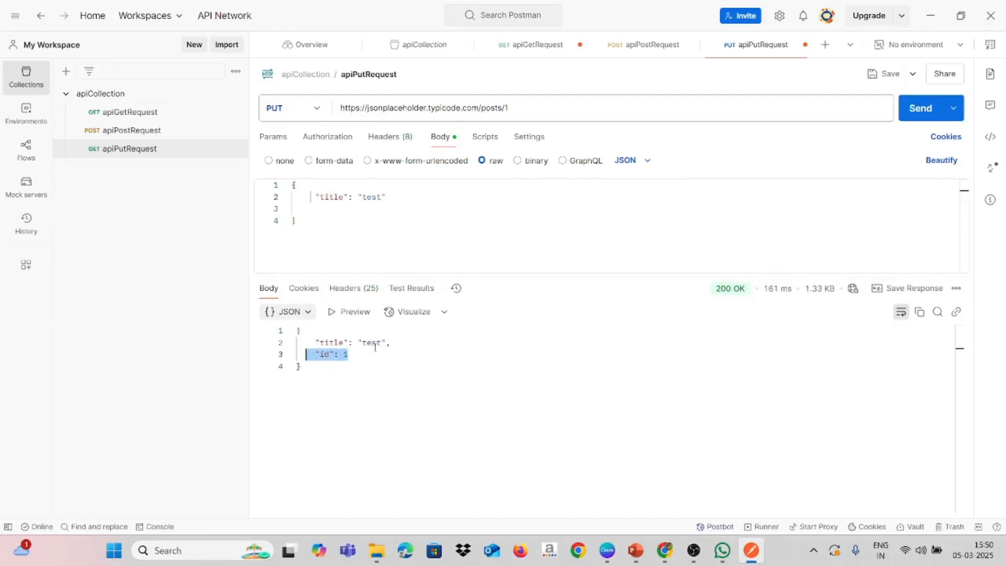
pyautogui.moveTo(391, 342); pyautogui.dragTo(311, 343)
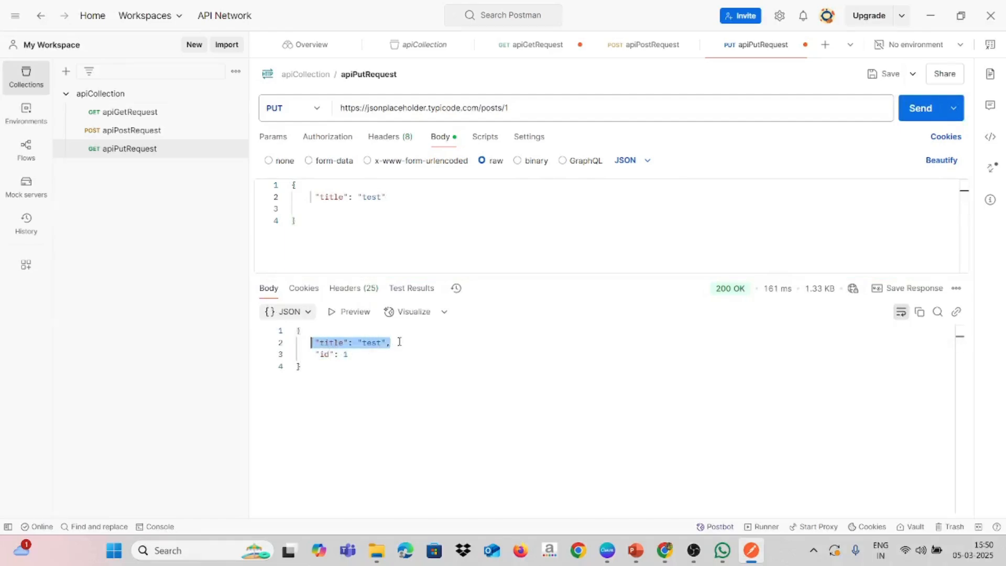
pyautogui.moveTo(741, 292)
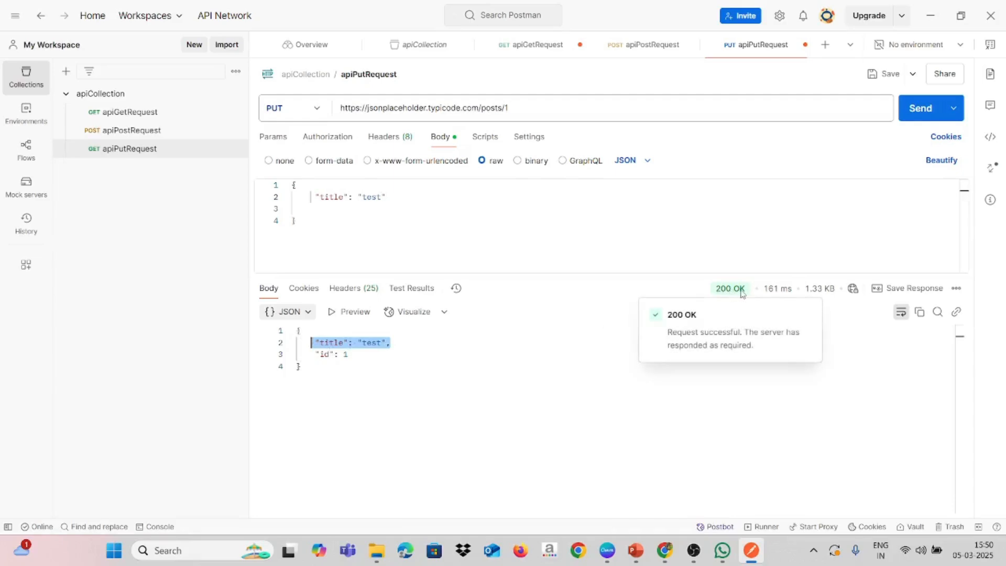
pyautogui.click(885, 73)
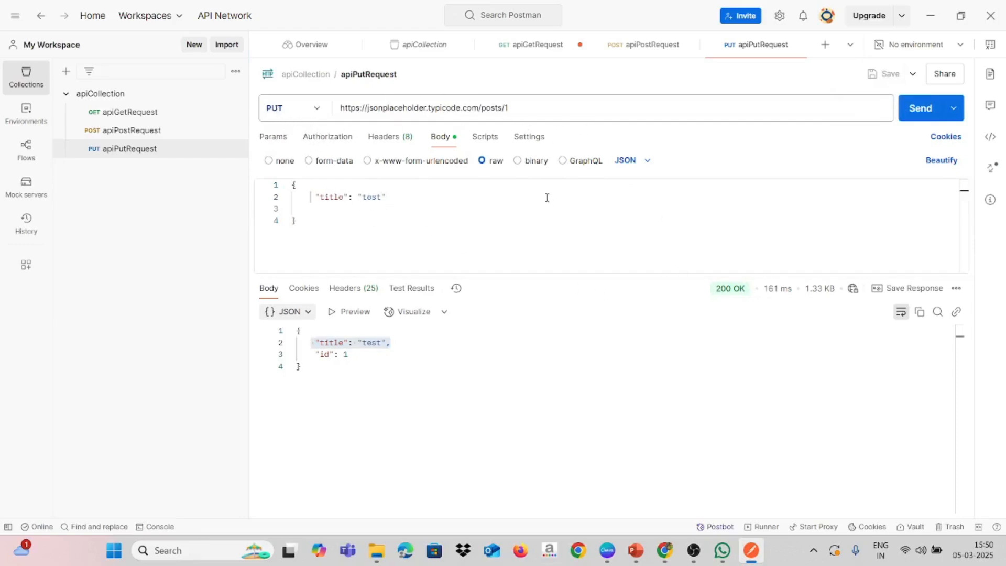
# Add a new request to apiCollection and set its method to DELETE
pyautogui.click(235, 93)
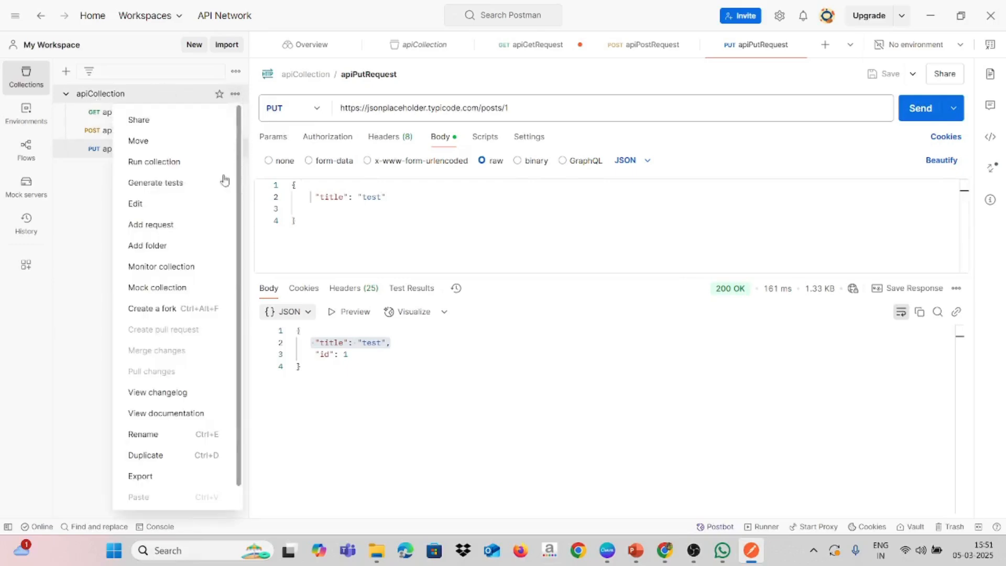
pyautogui.click(188, 227)
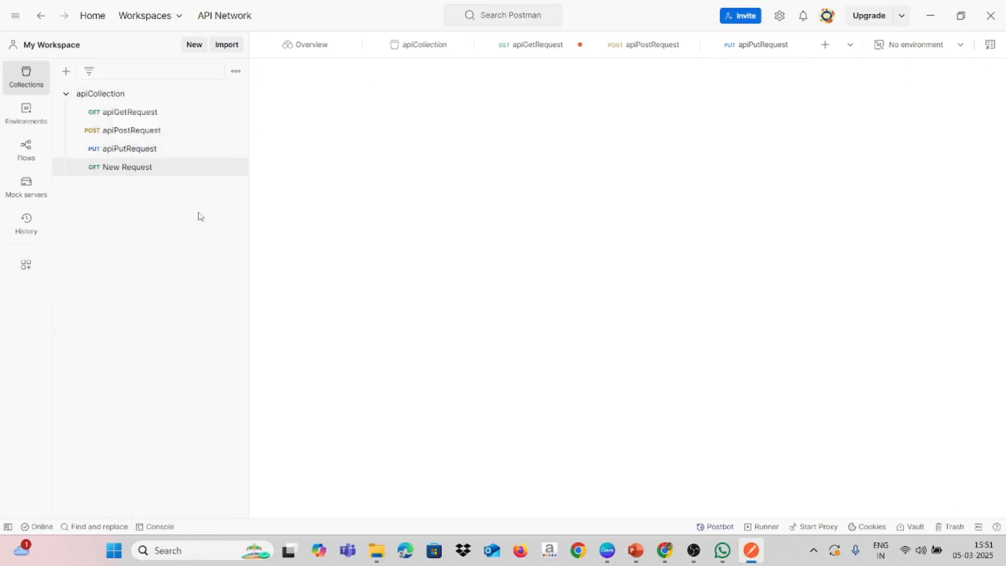
pyautogui.click(310, 108)
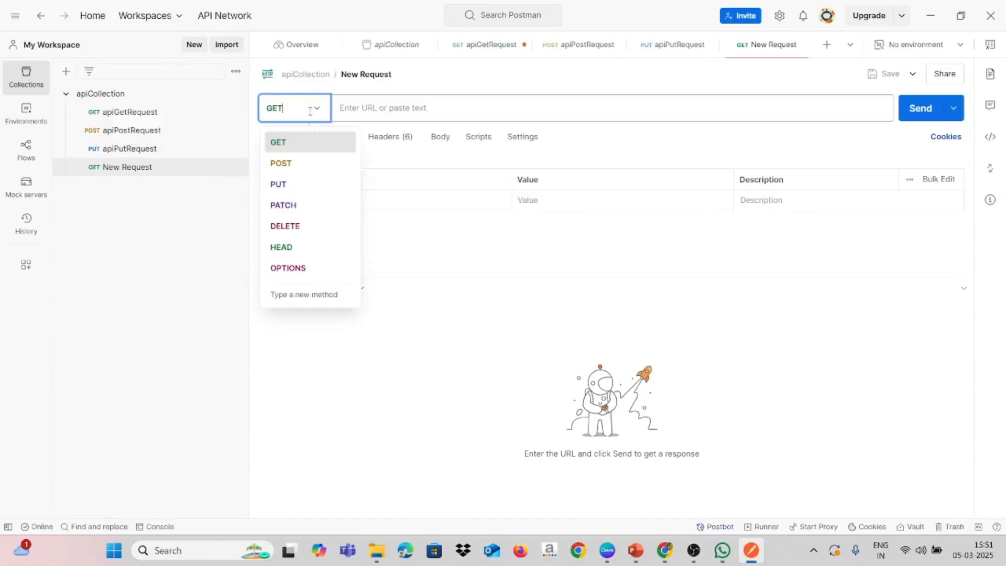
pyautogui.click(307, 224)
pyautogui.click(438, 106)
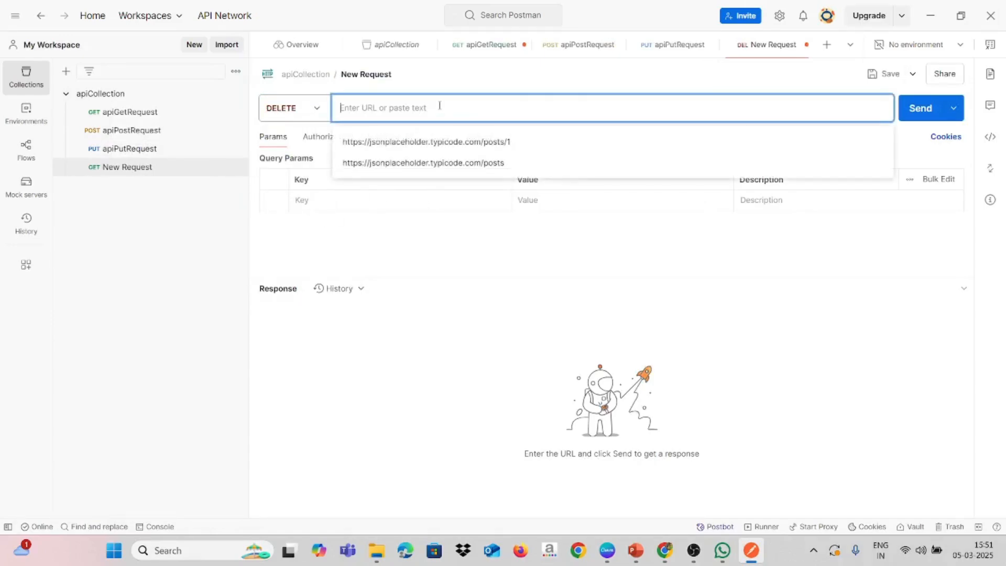
pyautogui.write('{     "userId": 21,     "id": 101,     "title": "sunt aut facere repellat provident occaecati excepturi optio reprehenderit",     "body": "quia et suscipit\\nsuscipit recusandae consequuntur expedita et cum\\nreprehenderit molestiae ut ut quas totam\\nnostrum rerum est autem sunt rem eveniet architecto" }')
pyautogui.hotkey('ctrl', 'z')
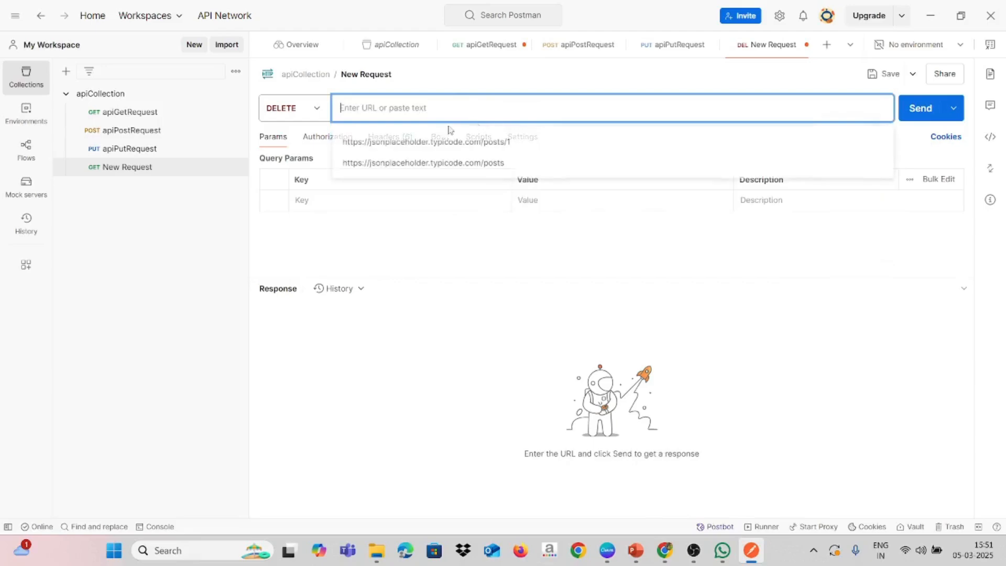
pyautogui.click(141, 148)
pyautogui.doubleClick(528, 103)
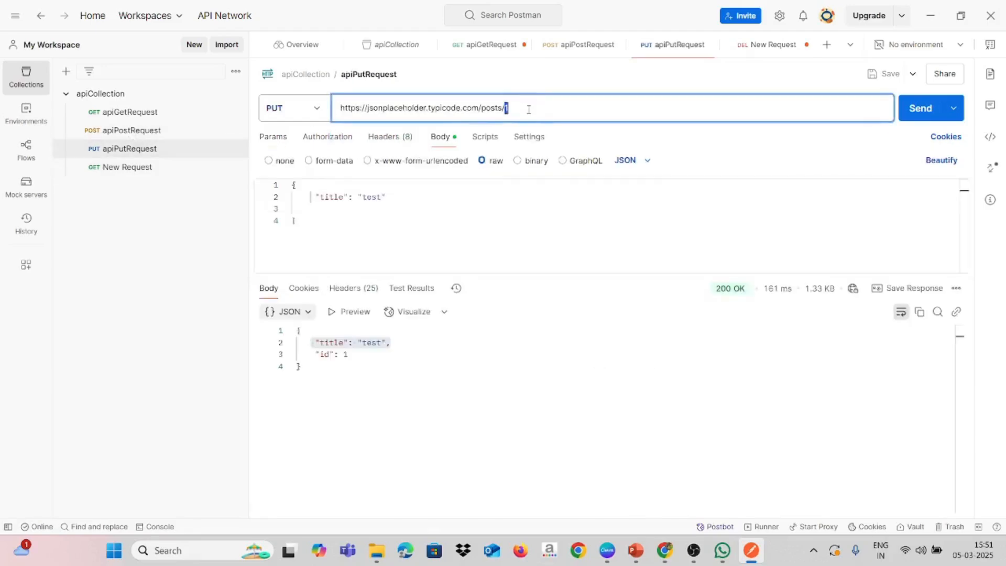
pyautogui.moveTo(529, 104); pyautogui.dragTo(332, 115)
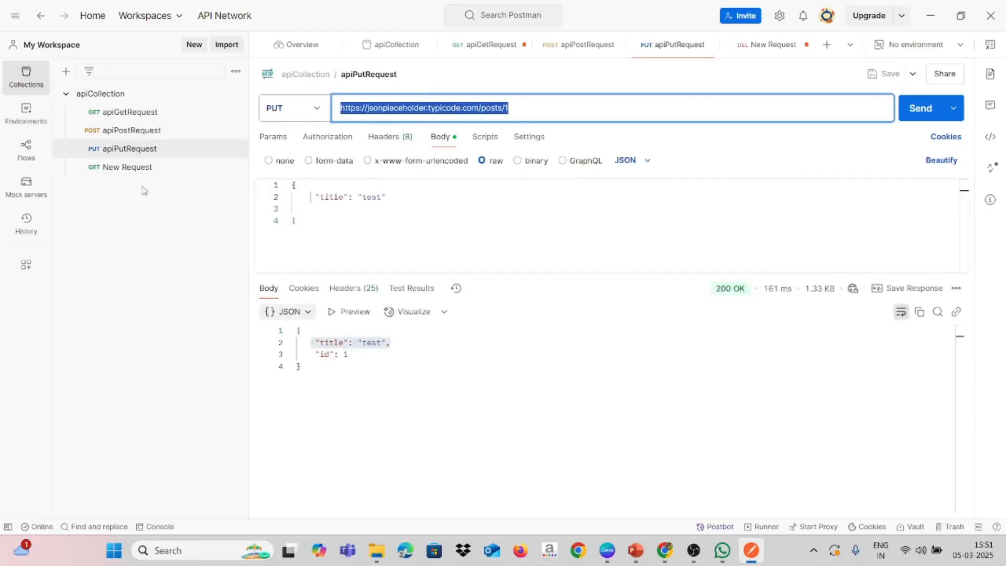
pyautogui.click(127, 166)
pyautogui.click(522, 106)
pyautogui.click(518, 129)
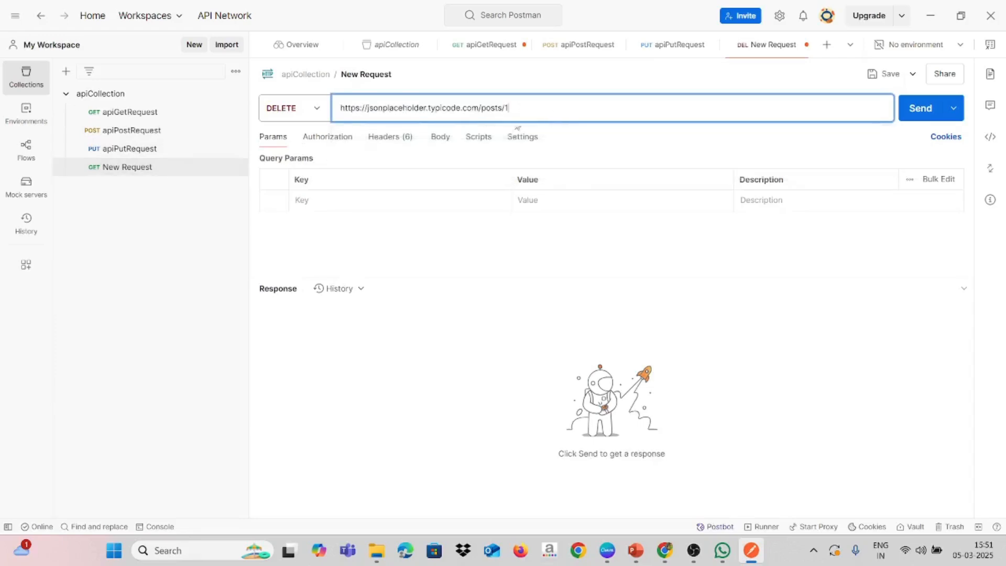
# Rename the new DELETE request as apiDeleteRequest and send it
pyautogui.click(374, 78)
pyautogui.write('apiDele')
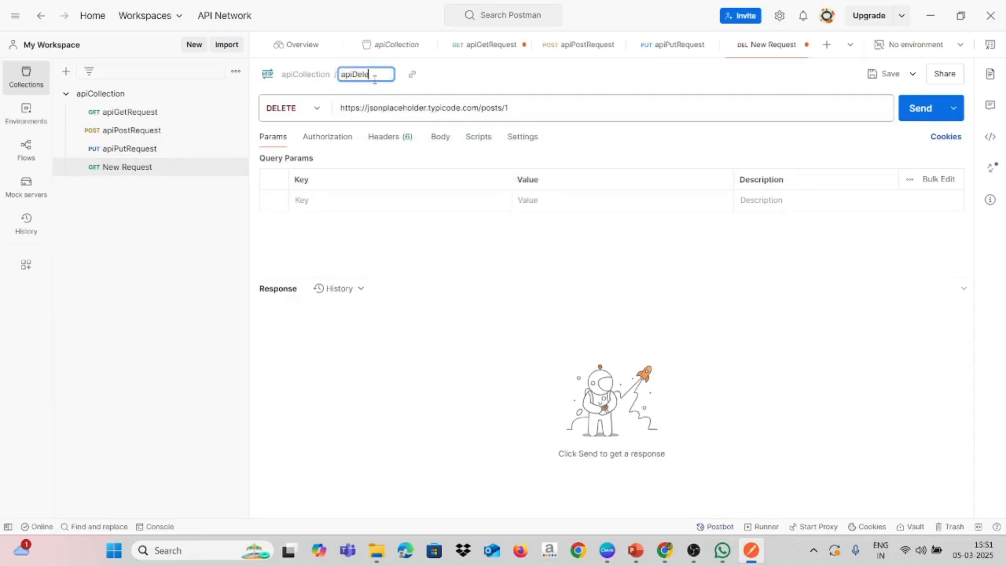
pyautogui.write('teRequest')
pyautogui.click(498, 251)
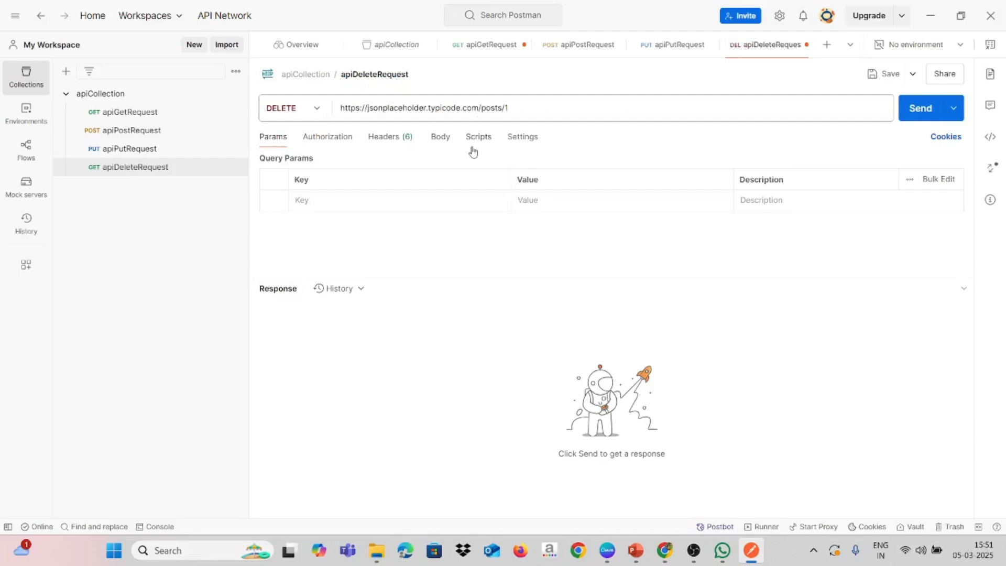
pyautogui.click(925, 112)
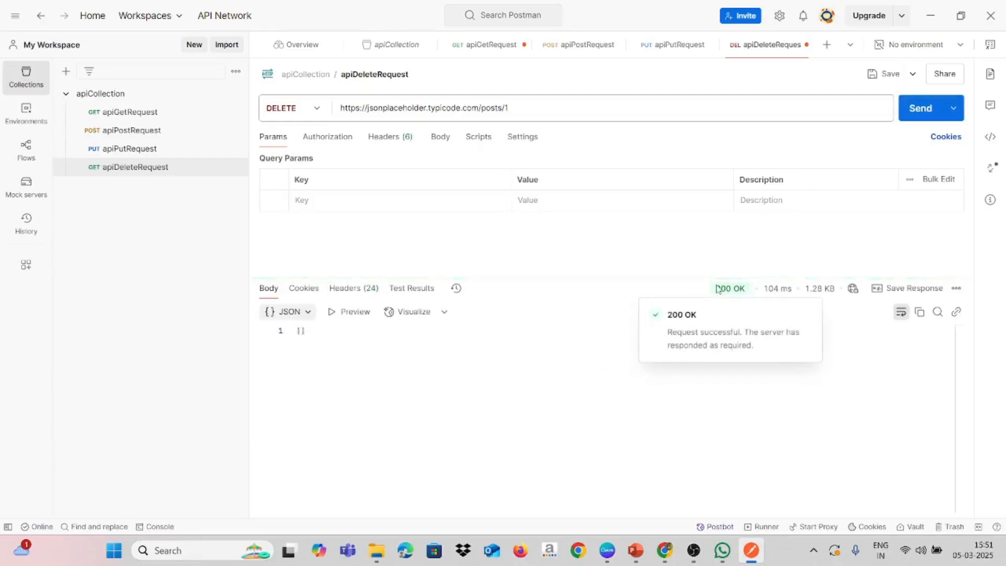
pyautogui.click(634, 366)
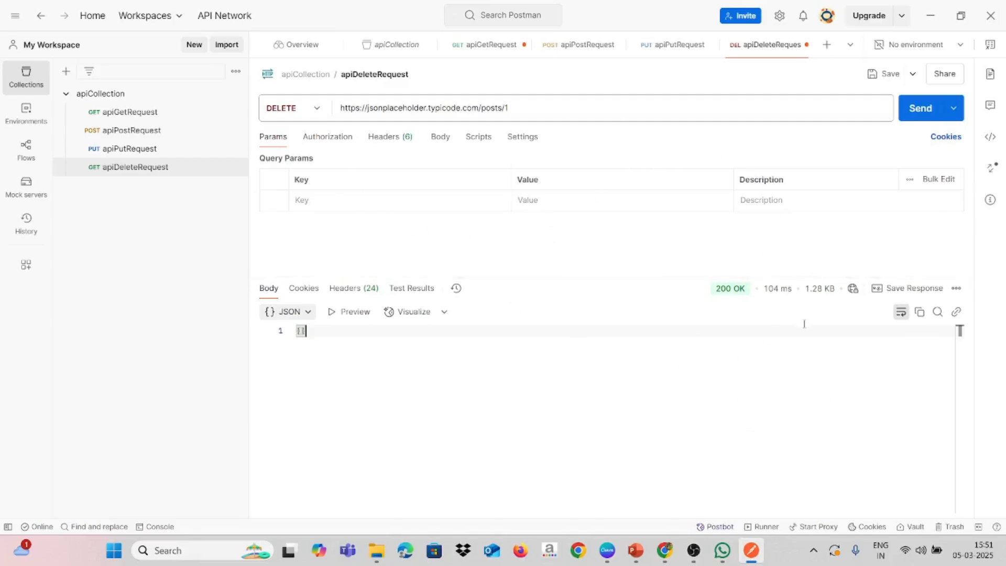
# Save apiDeleteRequest and the pending changes in apiGetRequest
pyautogui.moveTo(521, 109); pyautogui.dragTo(315, 124)
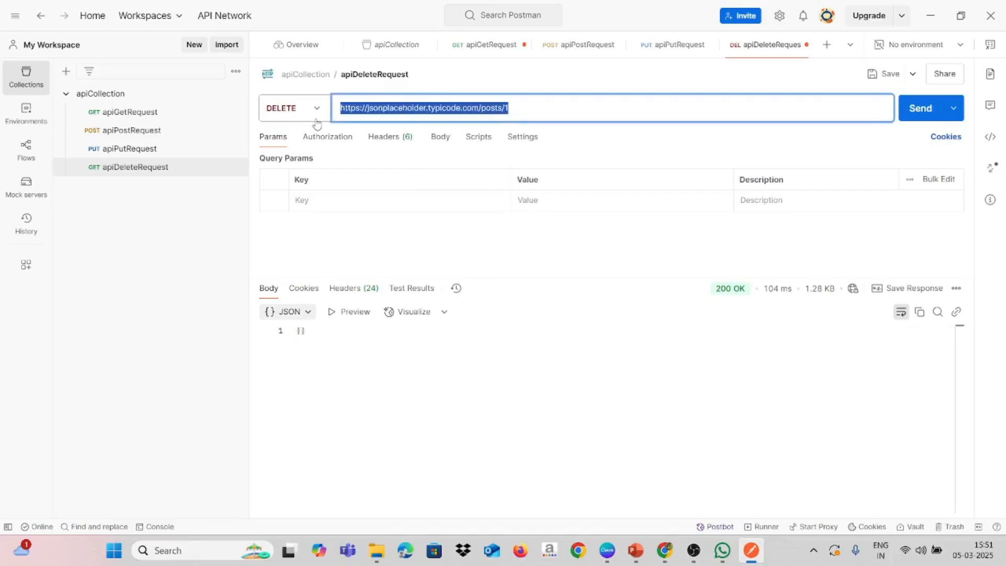
pyautogui.click(874, 80)
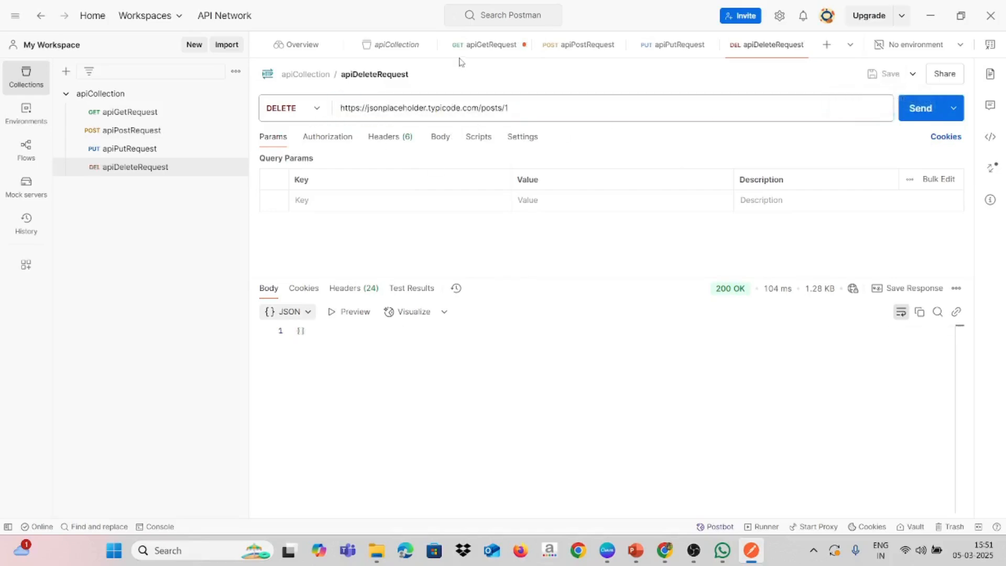
pyautogui.click(473, 53)
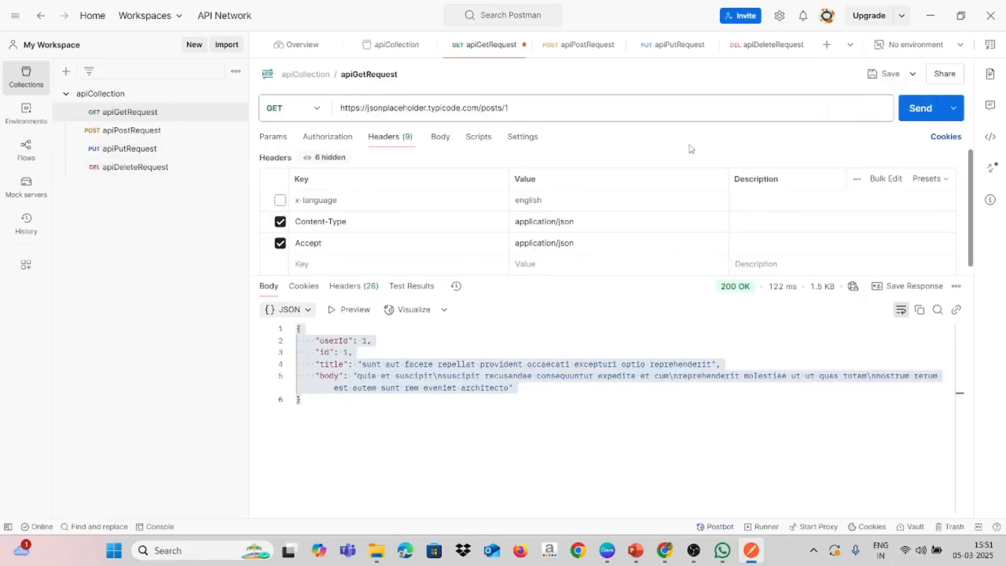
pyautogui.click(885, 74)
# Create a new environment in the workspace, keeping its default name
pyautogui.click(19, 121)
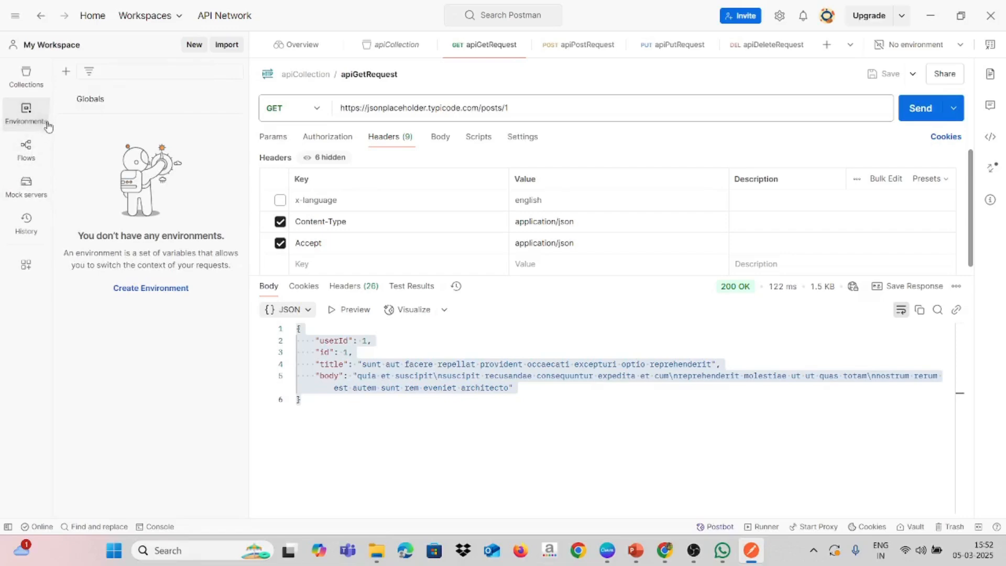
pyautogui.click(26, 78)
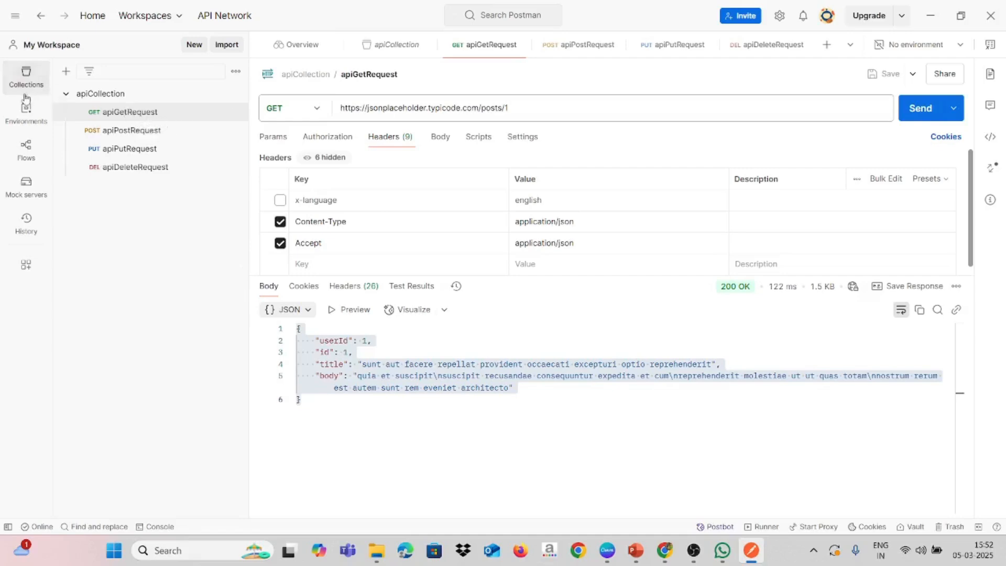
pyautogui.click(26, 119)
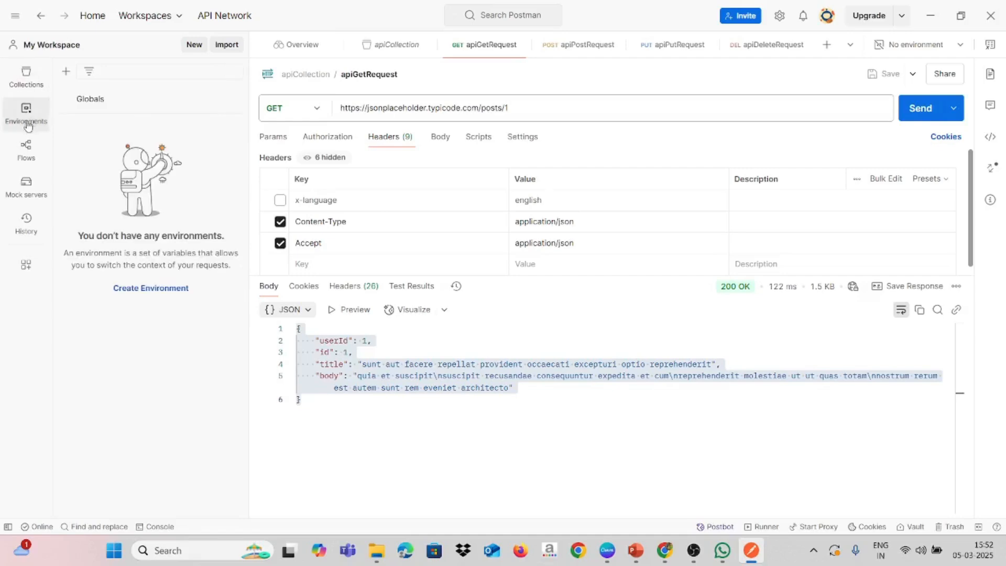
pyautogui.click(139, 289)
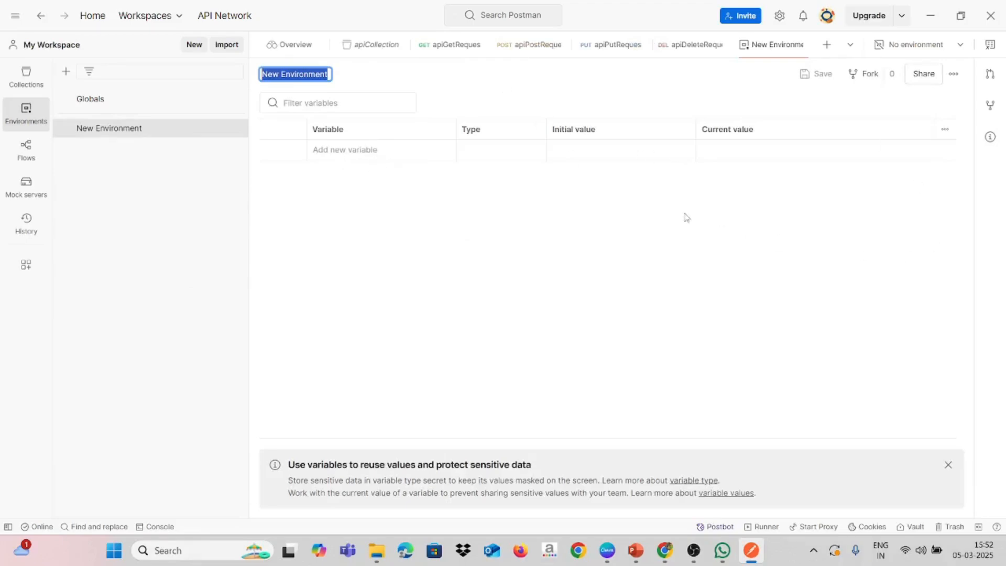
pyautogui.click(357, 157)
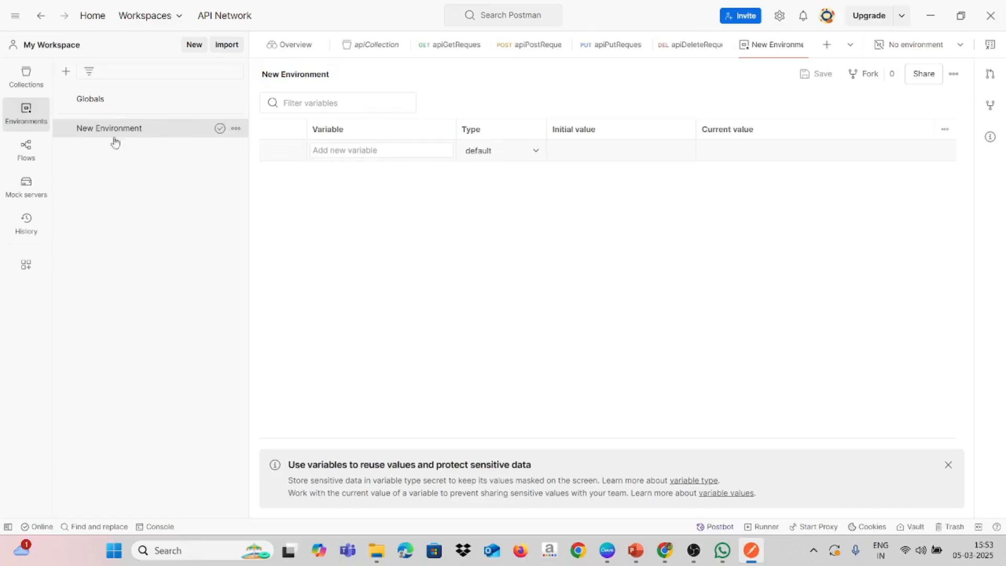
pyautogui.click(49, 82)
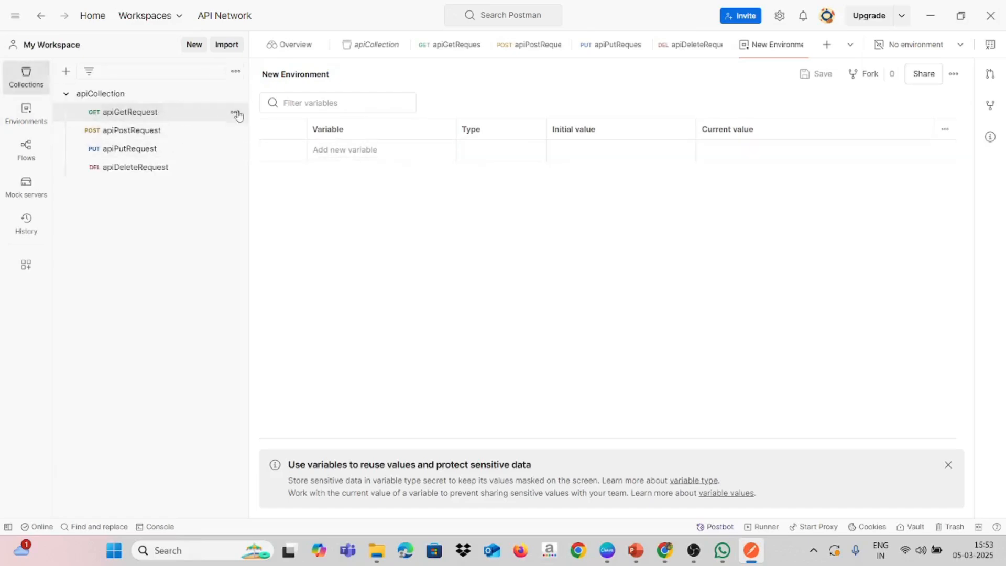
pyautogui.click(230, 112)
pyautogui.tripleClick(440, 108)
pyautogui.click(438, 110)
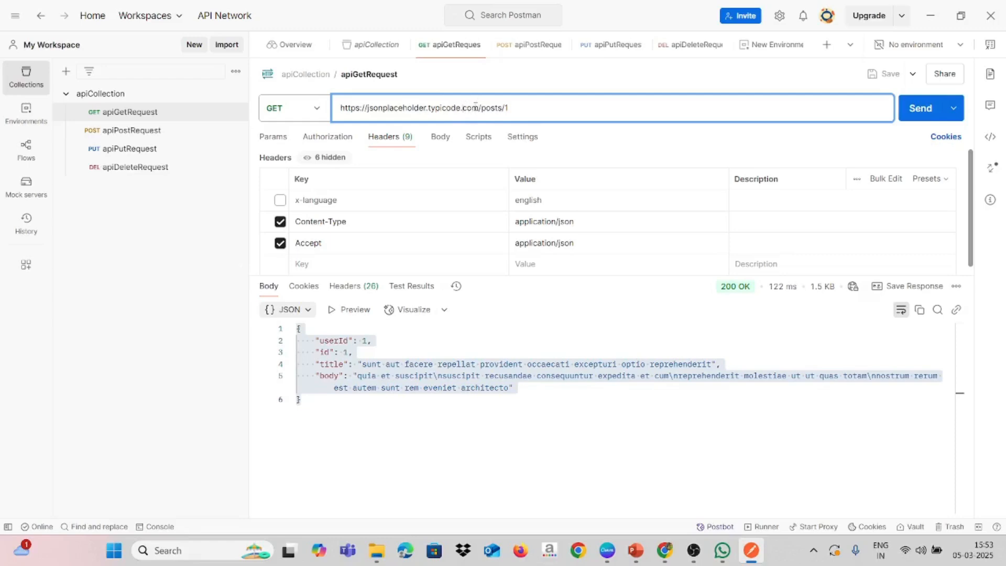
pyautogui.moveTo(478, 108); pyautogui.dragTo(332, 109)
pyautogui.hotkey('ctrl', 'c')
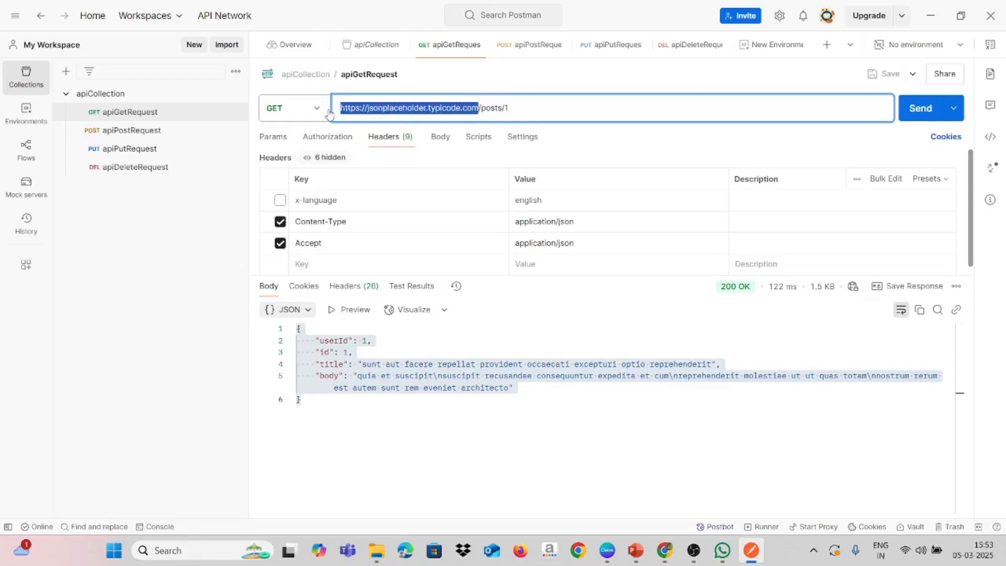
# Rename the new environment as apiEnvironment
pyautogui.click(29, 113)
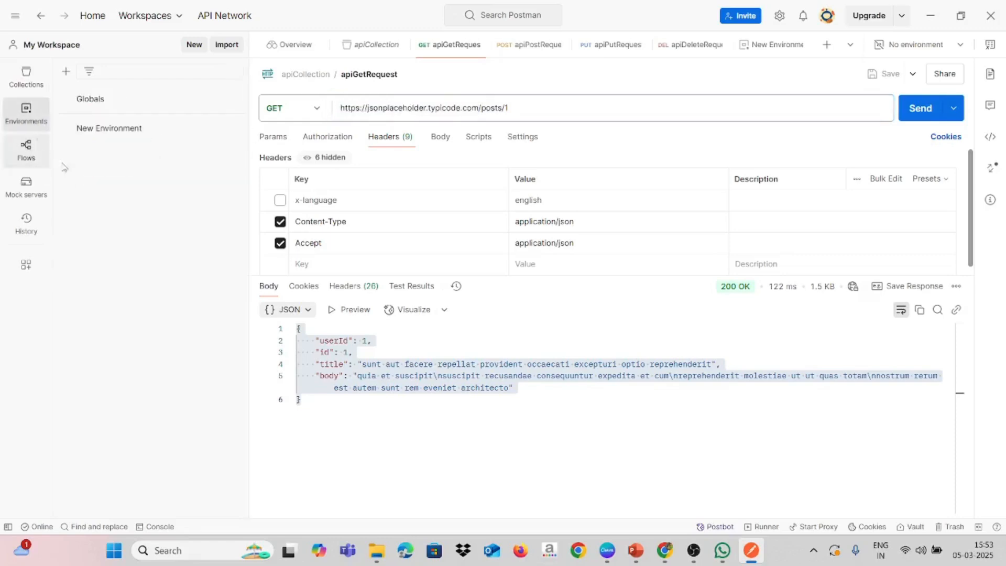
pyautogui.click(238, 130)
pyautogui.click(236, 128)
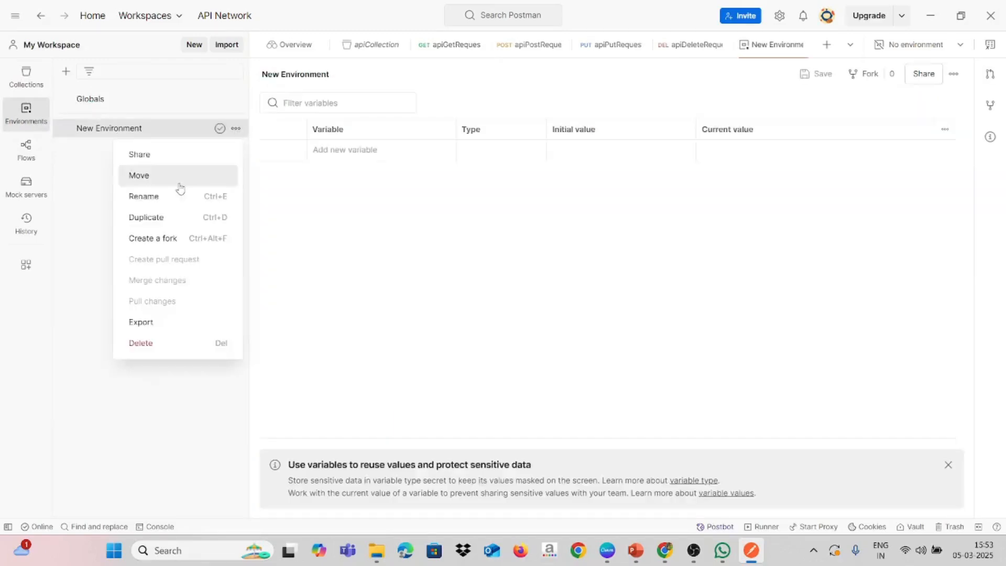
pyautogui.click(180, 196)
pyautogui.write('apiEnvir')
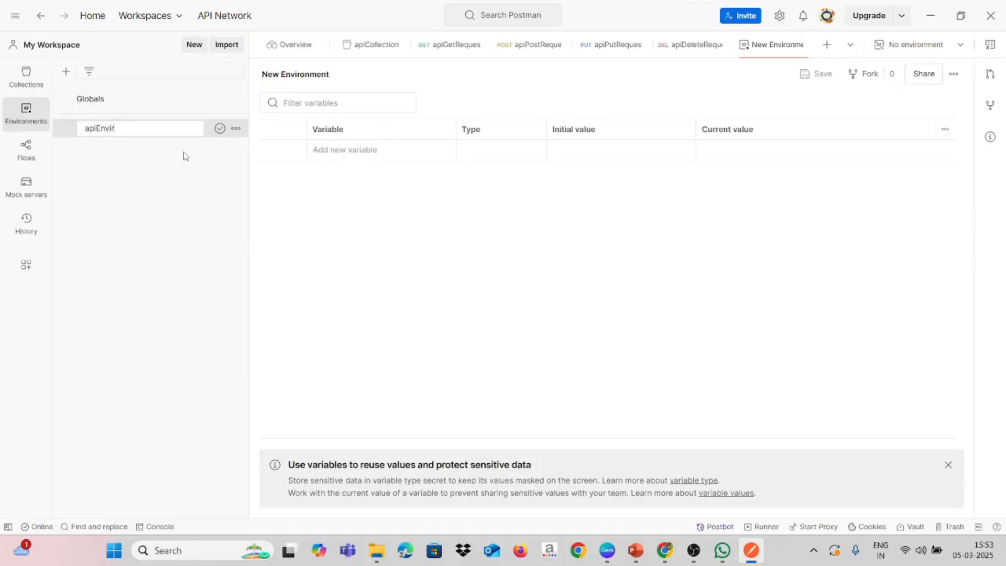
pyautogui.write('onment')
pyautogui.click(397, 149)
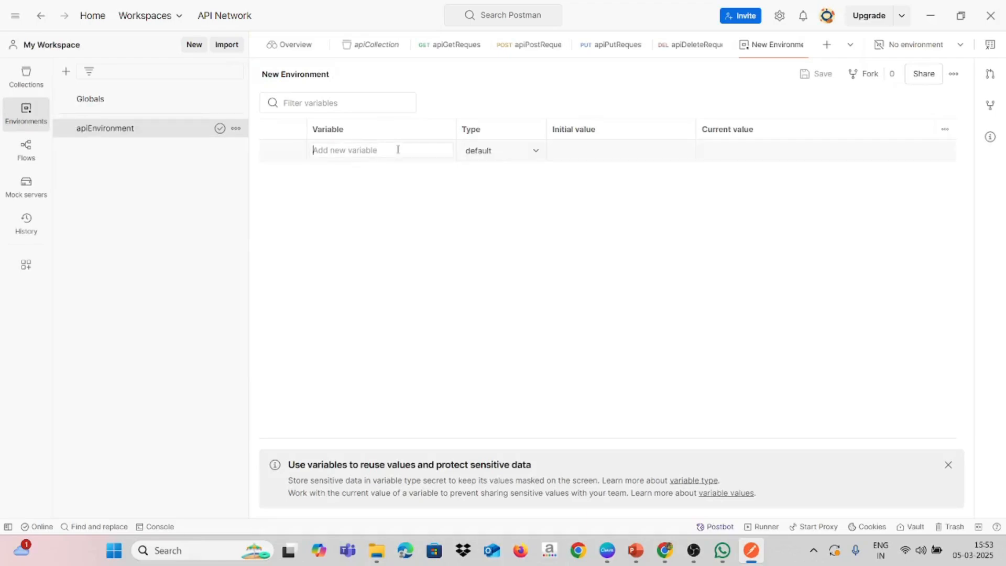
pyautogui.write('baseUrl')
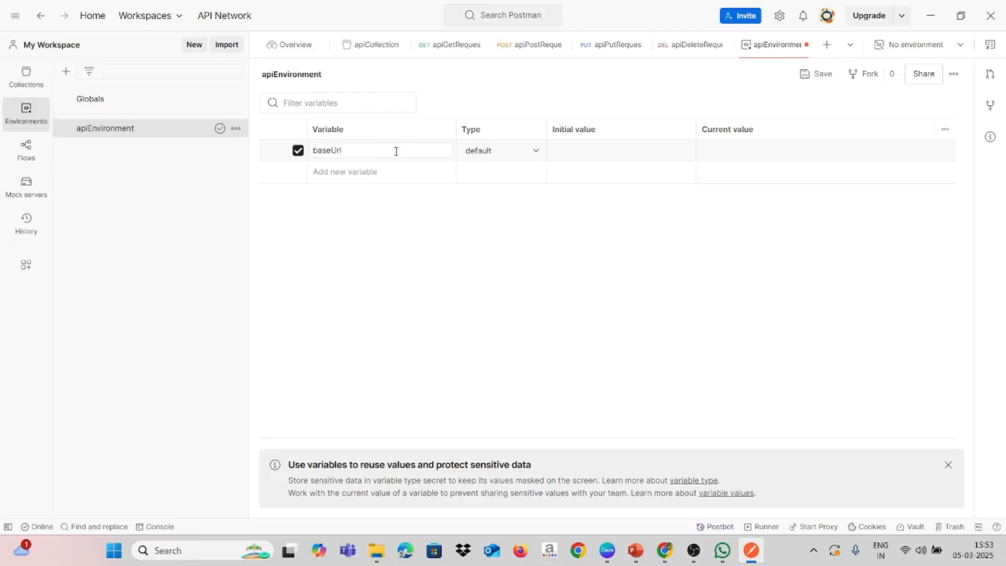
pyautogui.click(634, 147)
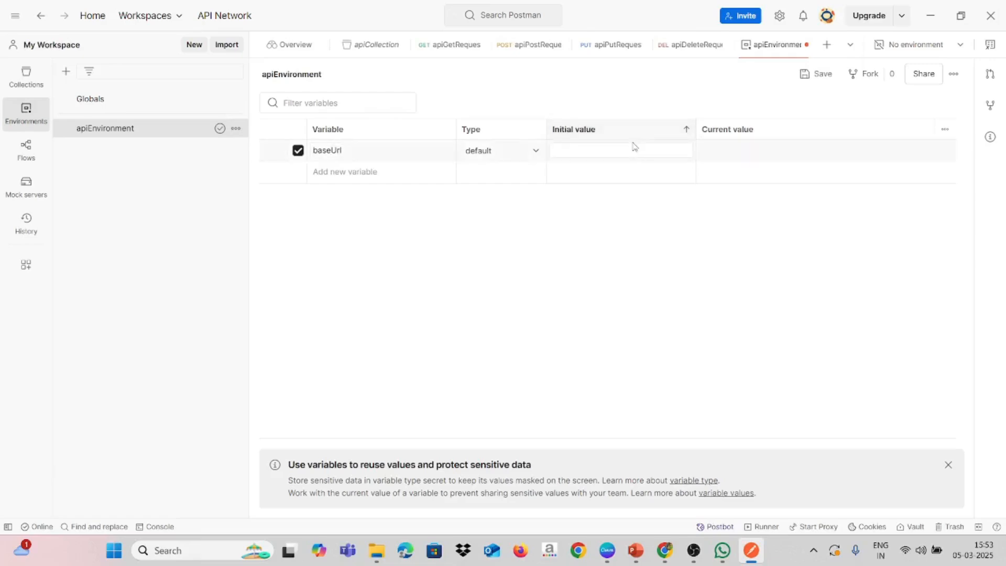
pyautogui.hotkey('ctrl', 'v')
pyautogui.click(759, 157)
pyautogui.hotkey('ctrl', 'v')
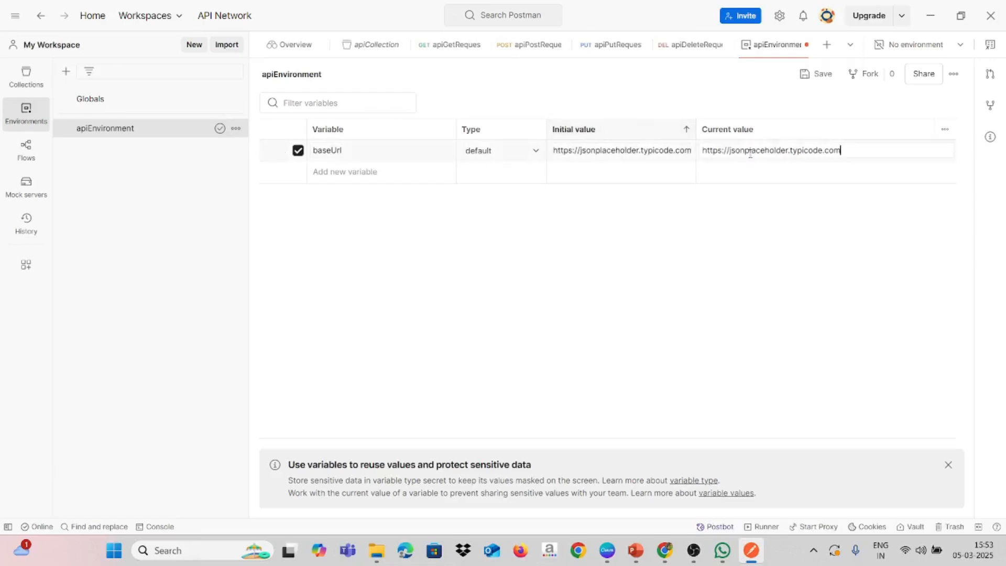
pyautogui.click(805, 79)
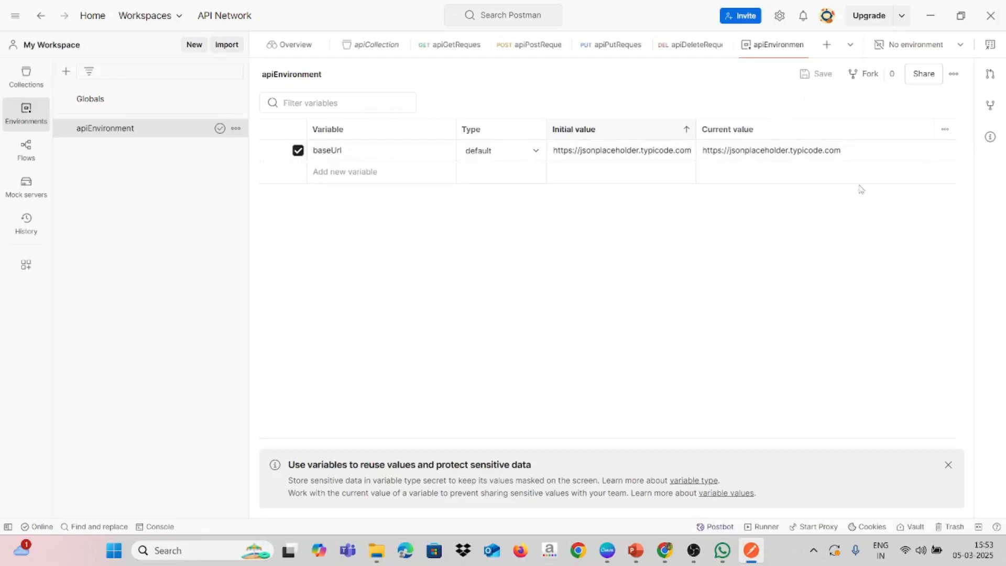
# Replace the base address in apiGetRequest's URL with the partial variable reference {{bas, keeping the /posts/1 path
pyautogui.click(23, 89)
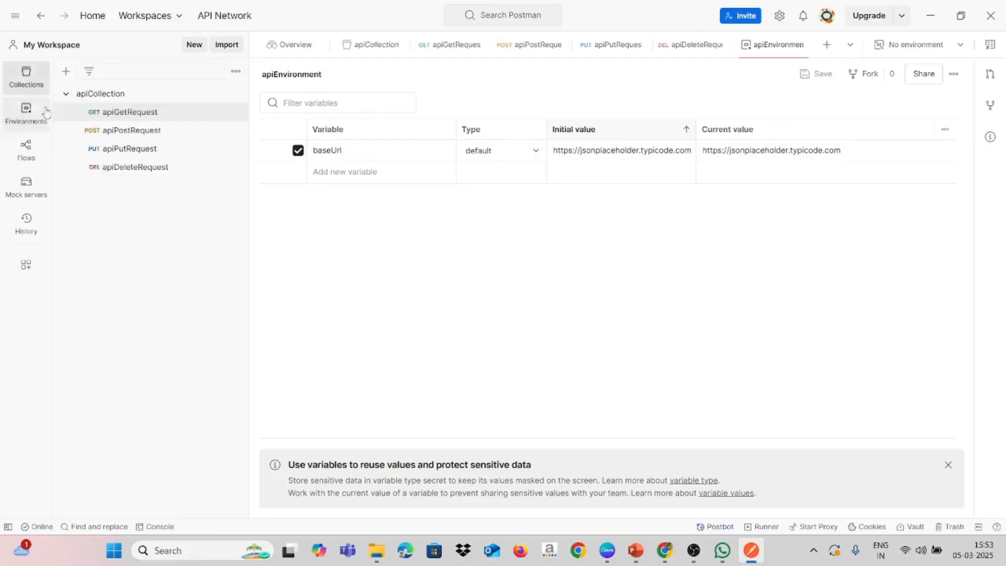
pyautogui.click(135, 112)
pyautogui.moveTo(341, 108); pyautogui.dragTo(479, 107)
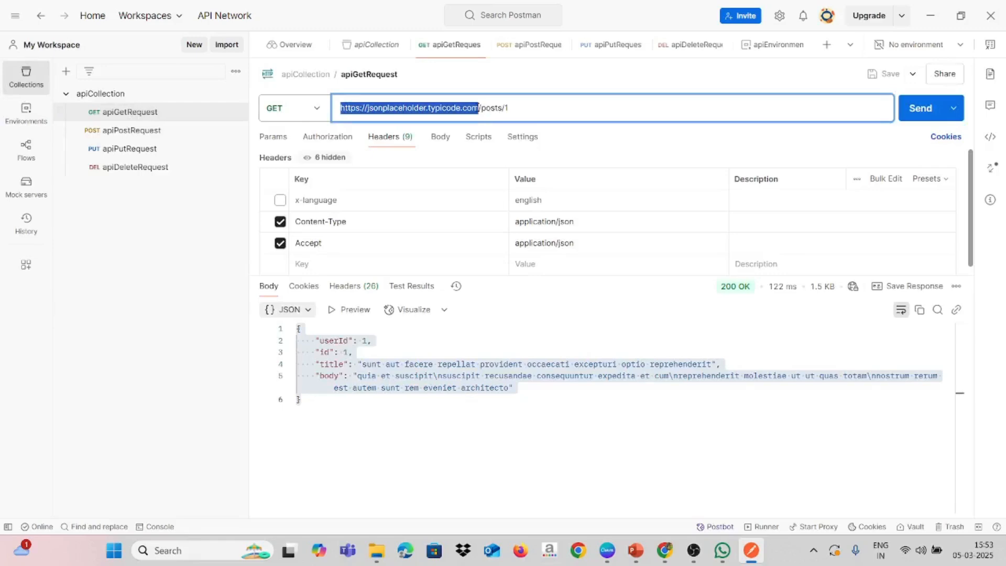
pyautogui.write('{')
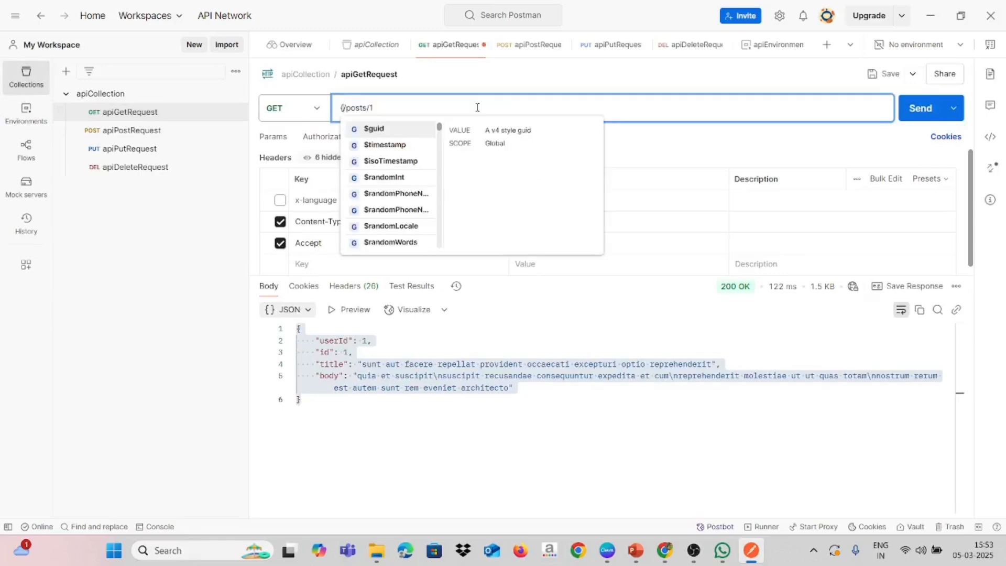
pyautogui.write('{bas')
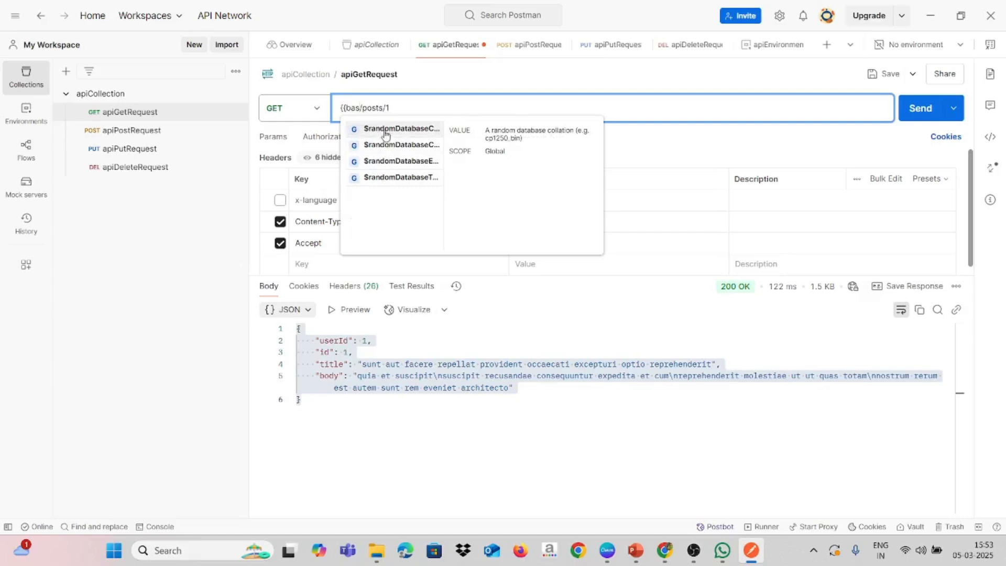
# Activate apiEnvironment, complete apiGetRequest's URL as {{baseUrl}}/posts/1 using the environment variable, and save the request
pyautogui.click(921, 51)
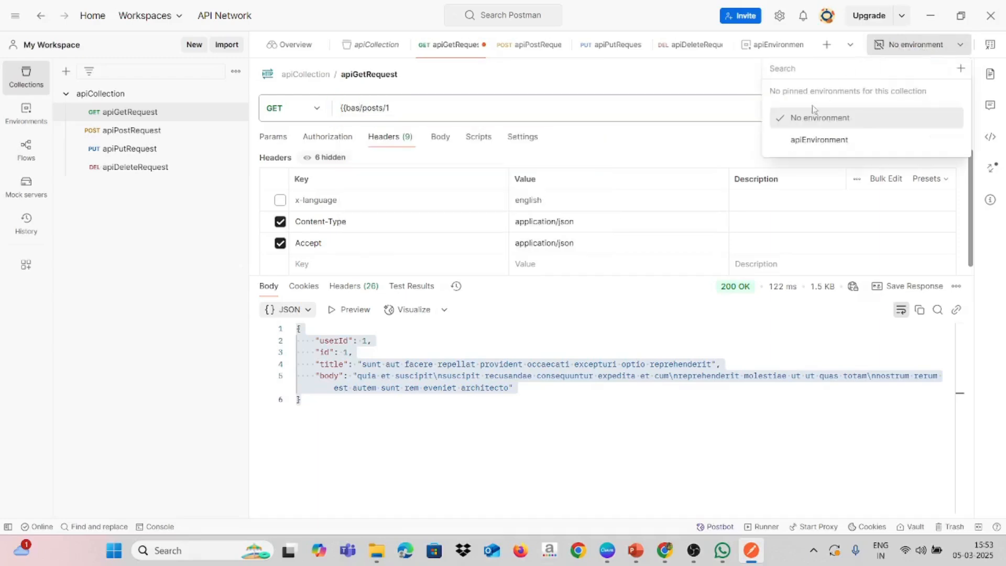
pyautogui.click(812, 145)
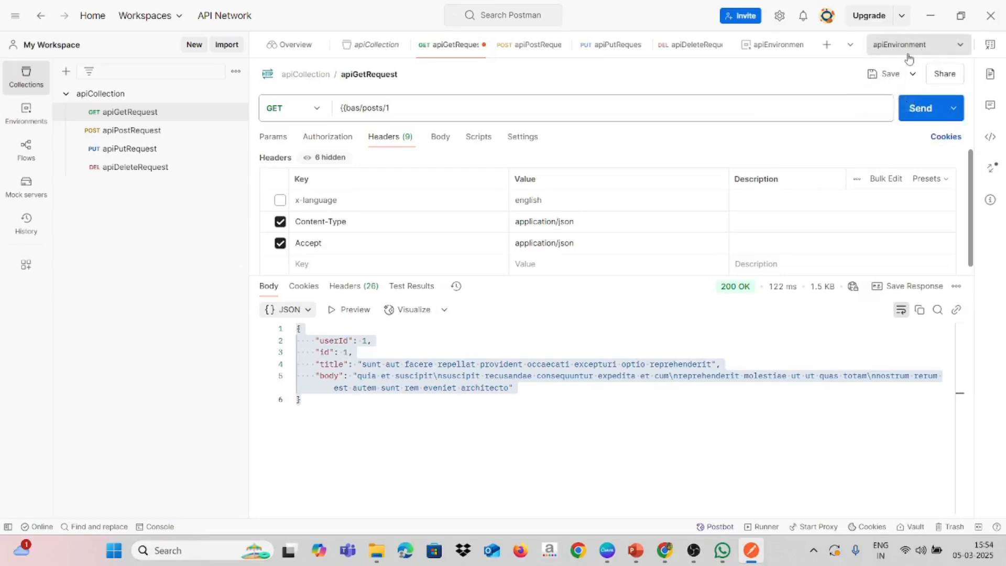
pyautogui.click(360, 108)
pyautogui.press('BackSpace')
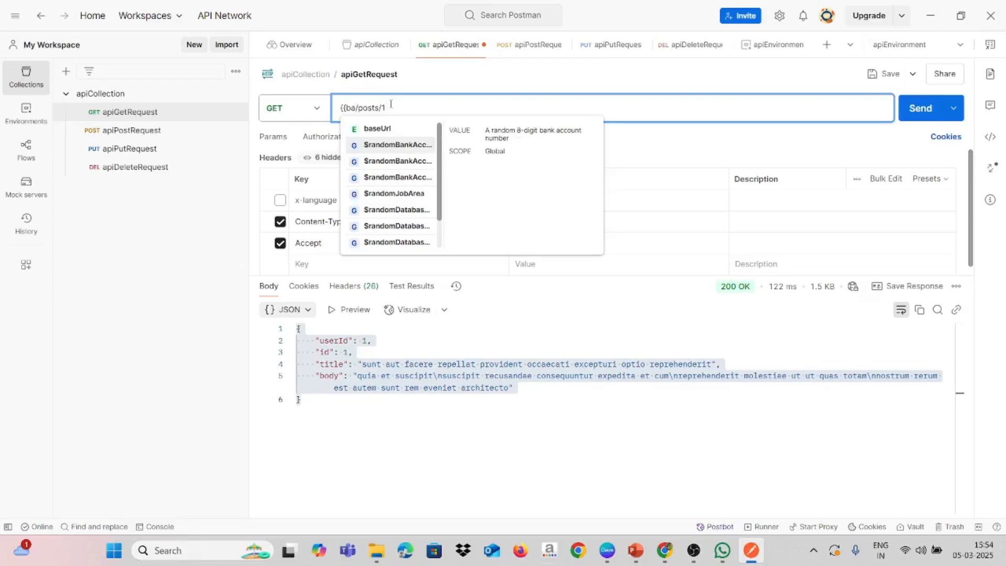
pyautogui.press('Up')
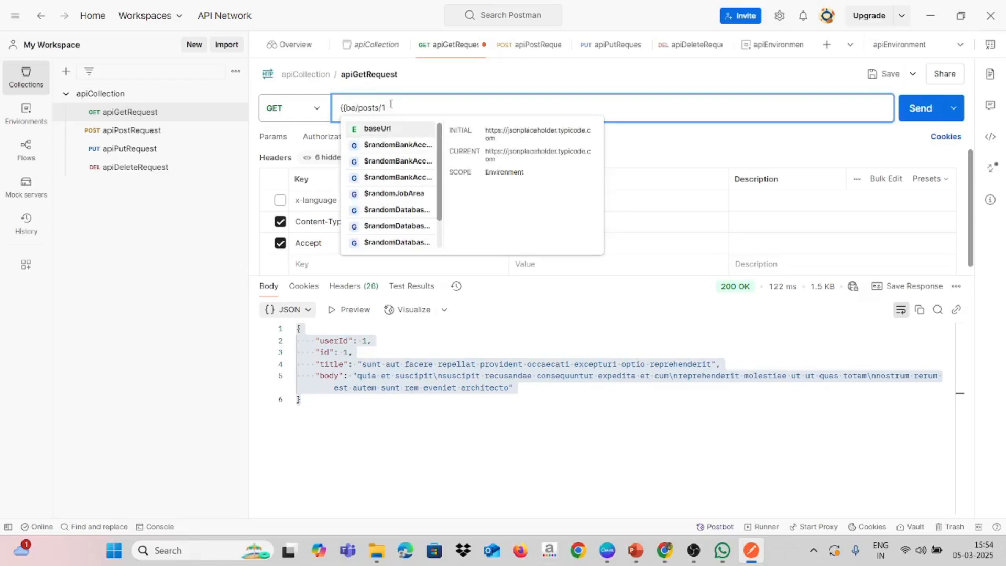
pyautogui.press('Return')
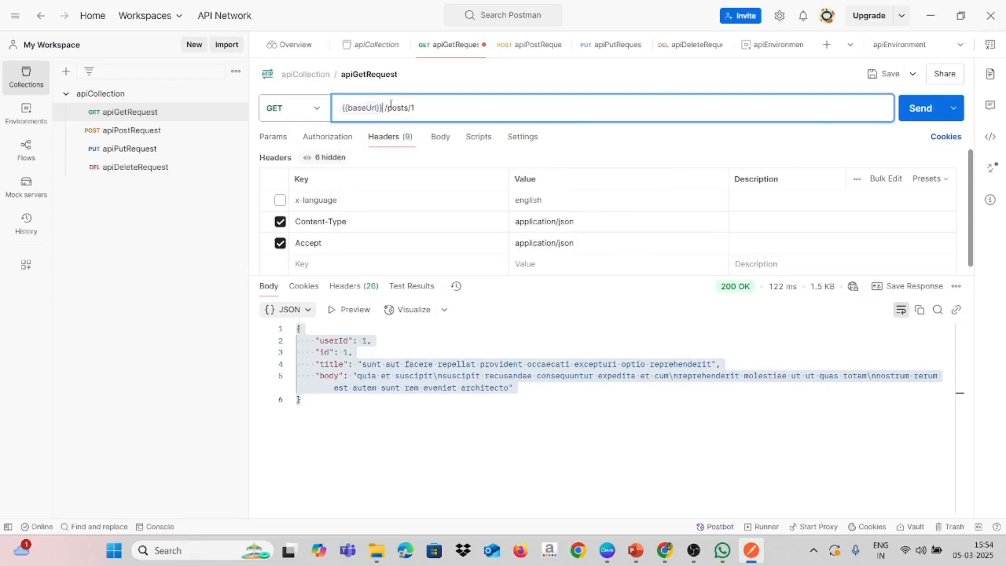
pyautogui.click(884, 74)
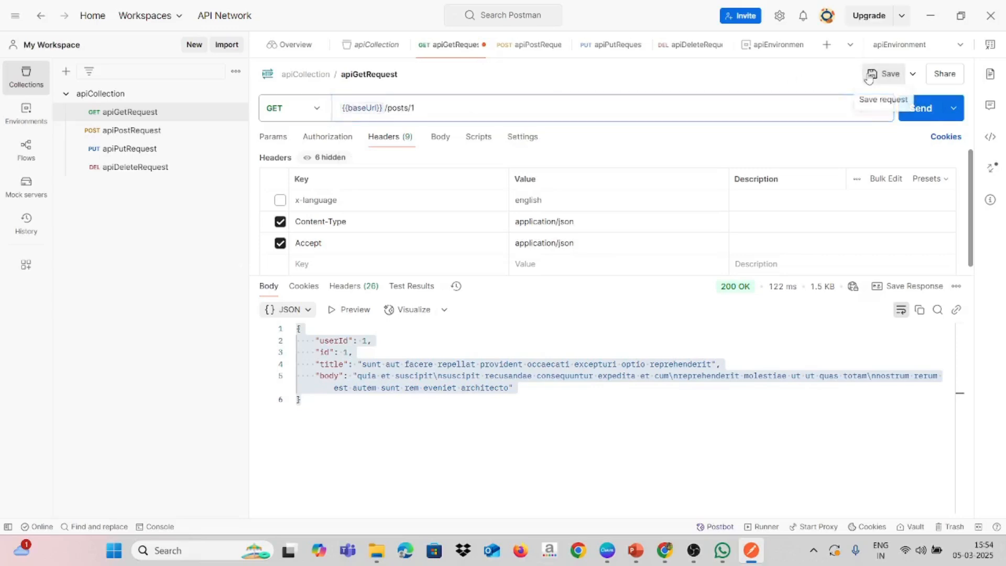
# Replace the base address in apiPostRequest's URL with the variable so it reads {{baseUrl}}/posts, and save the request
pyautogui.click(124, 134)
pyautogui.tripleClick(395, 110)
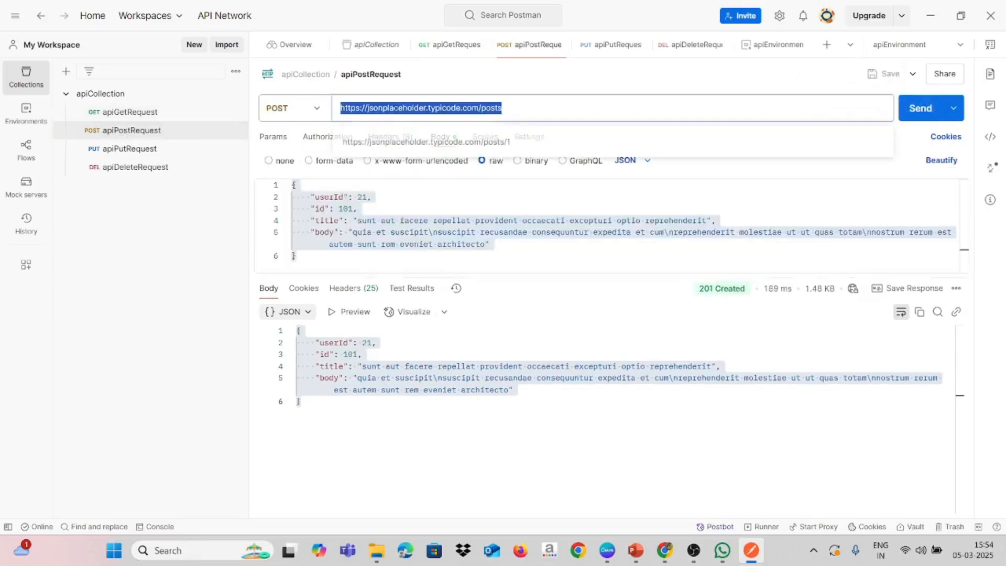
pyautogui.click(479, 108)
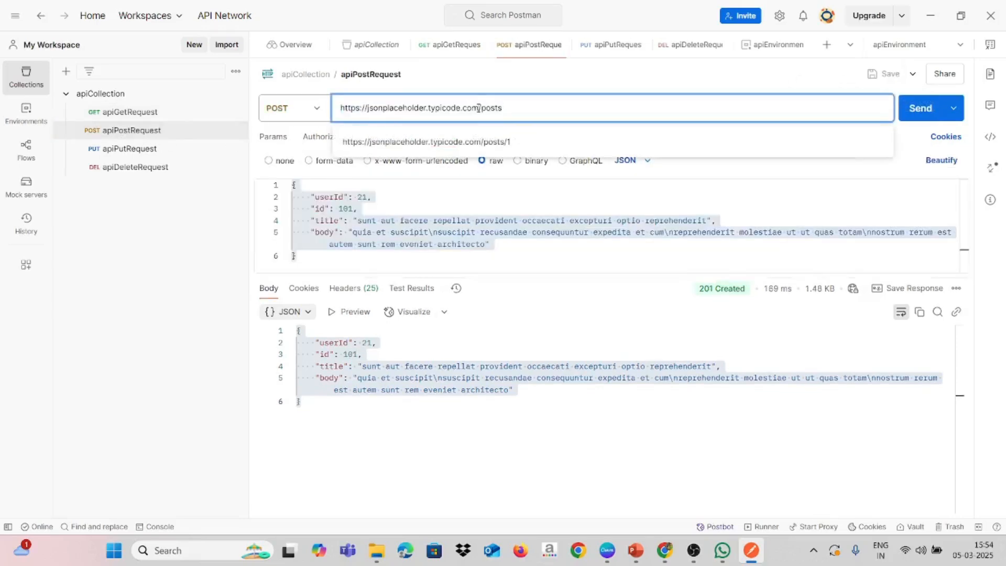
pyautogui.moveTo(478, 108); pyautogui.dragTo(322, 109)
pyautogui.write('{{')
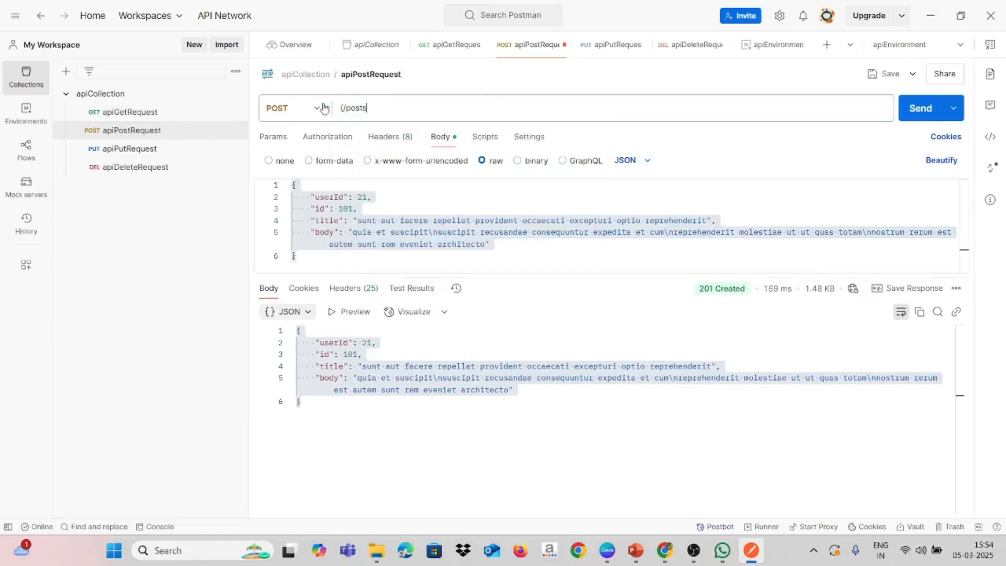
pyautogui.press('Left')
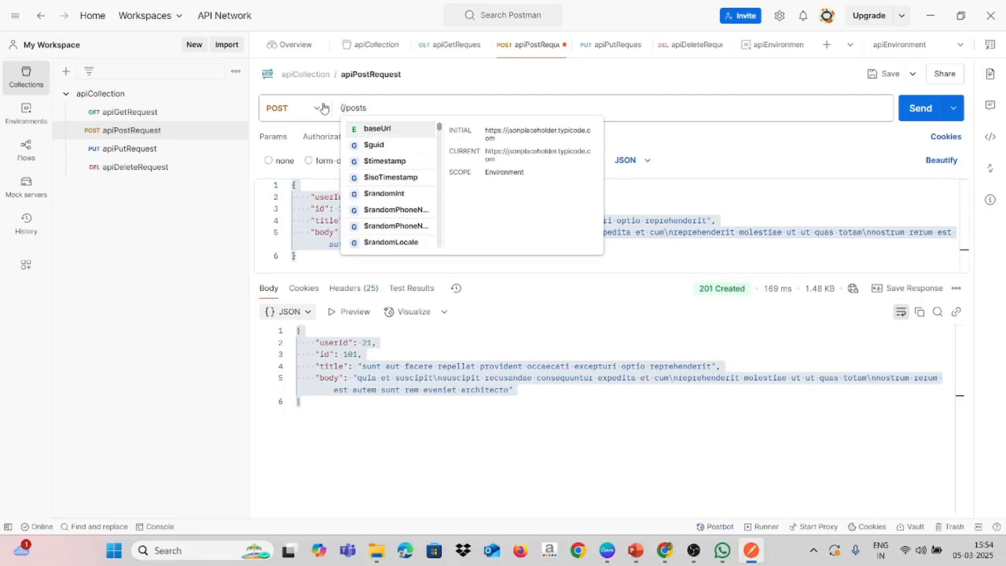
pyautogui.press('Return')
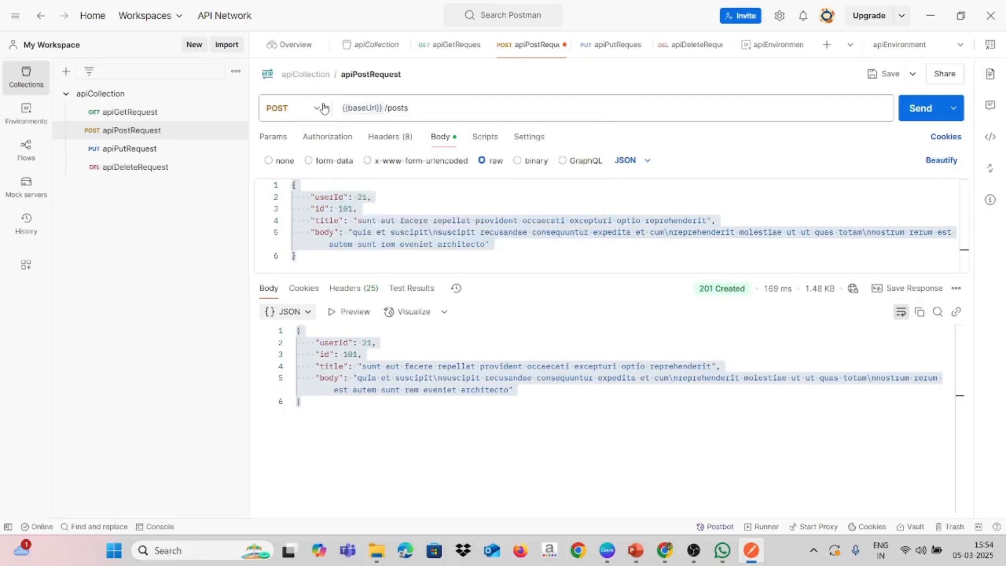
pyautogui.moveTo(382, 108)
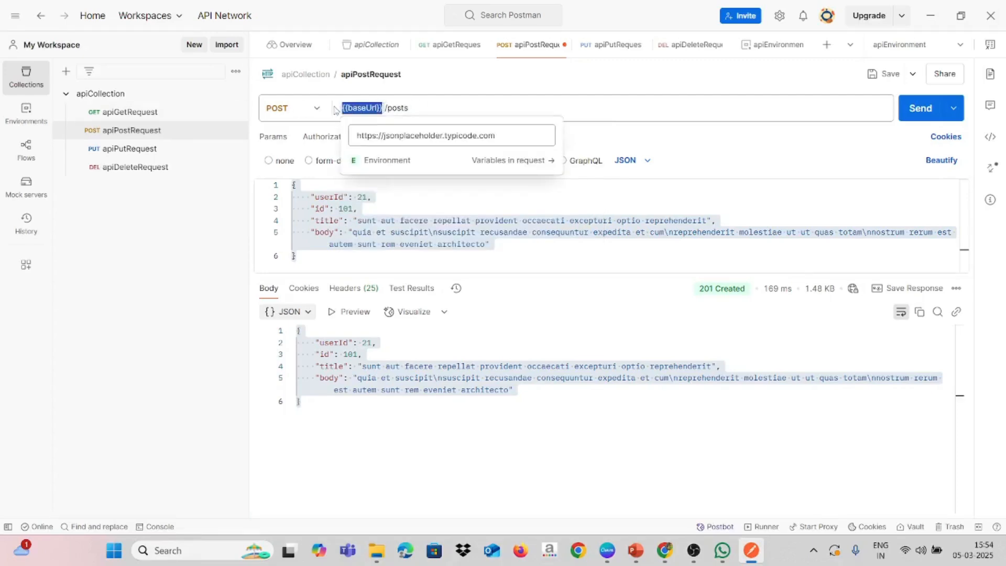
pyautogui.click(896, 73)
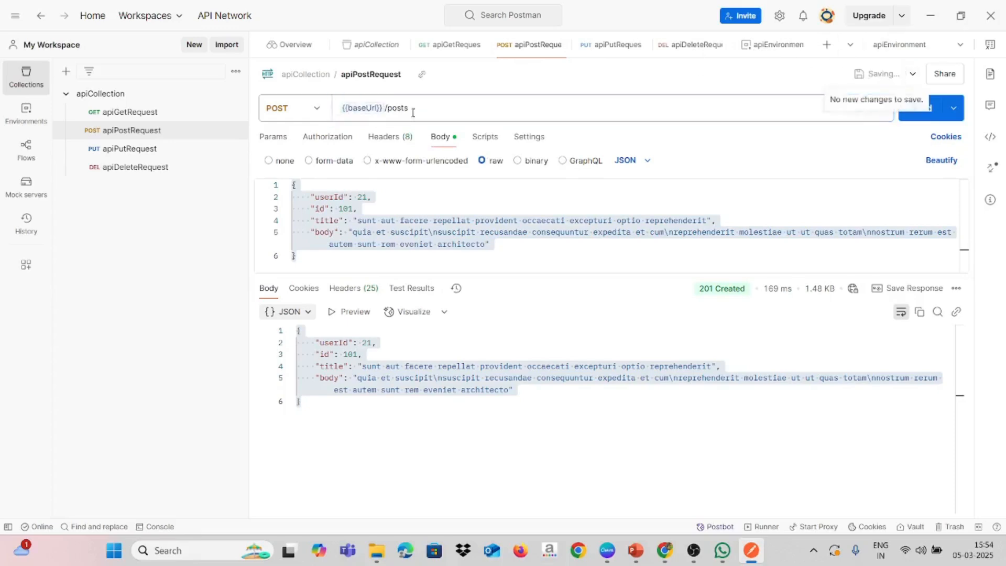
# Replace the base address in apiPutRequest's URL with the variable so it reads {{baseUrl}}/posts/1, and save the request
pyautogui.click(126, 149)
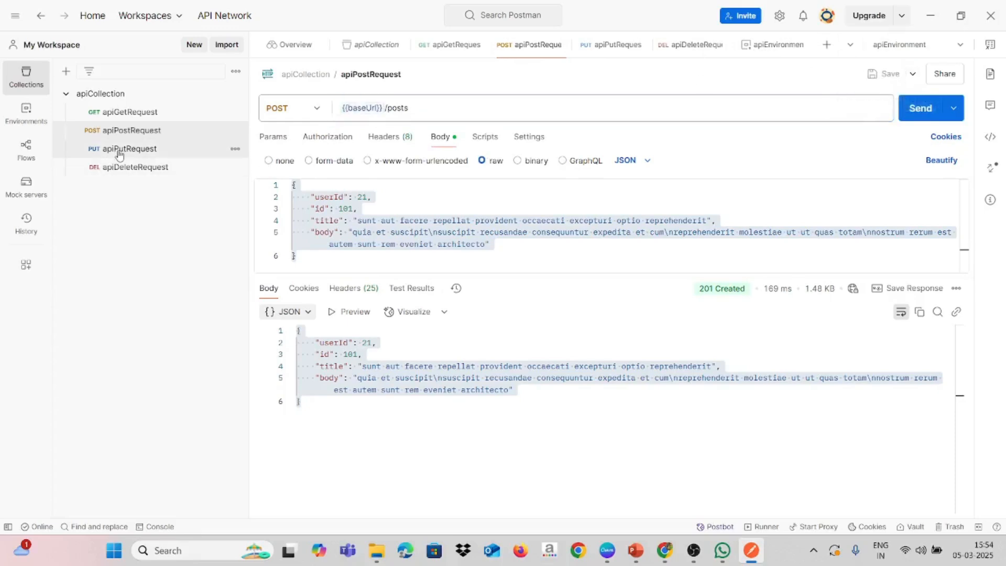
pyautogui.click(476, 107)
pyautogui.moveTo(477, 107); pyautogui.dragTo(335, 117)
pyautogui.write('{{baseUrl}}')
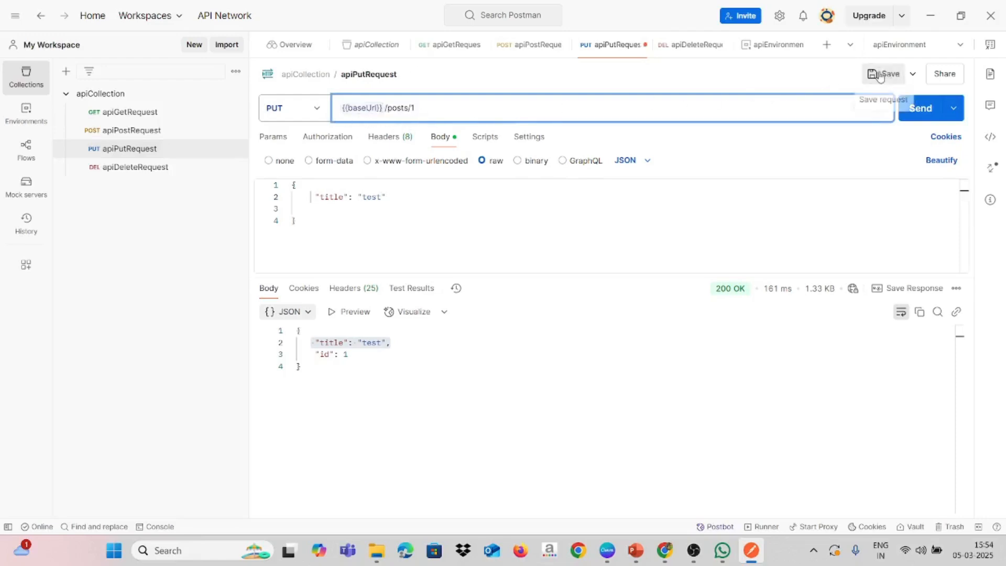
pyautogui.click(885, 73)
# Replace the base address in apiDeleteRequest's URL with the variable so it reads {{baseUrl}}/posts/1, and save the request
pyautogui.click(116, 166)
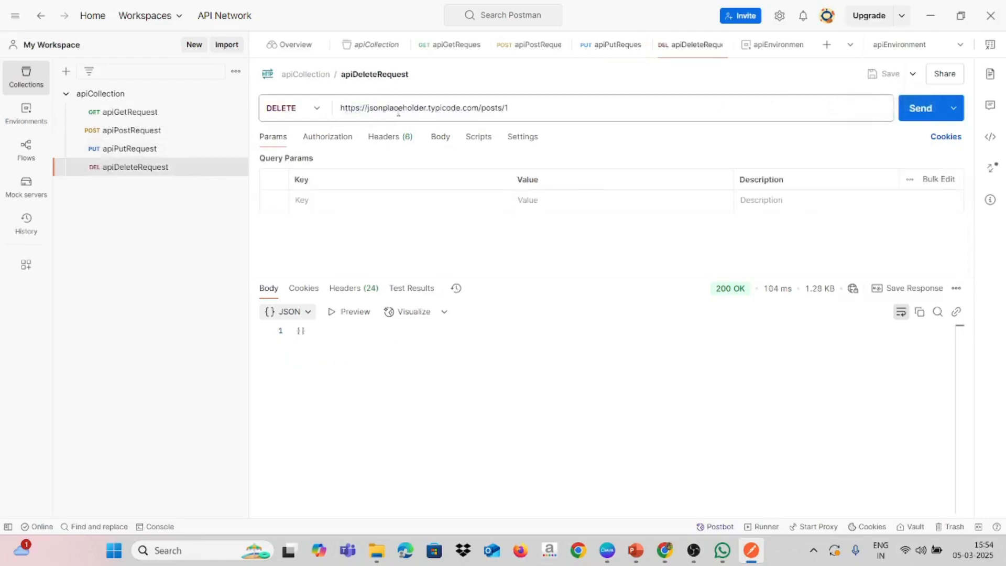
pyautogui.click(475, 108)
pyautogui.click(479, 109)
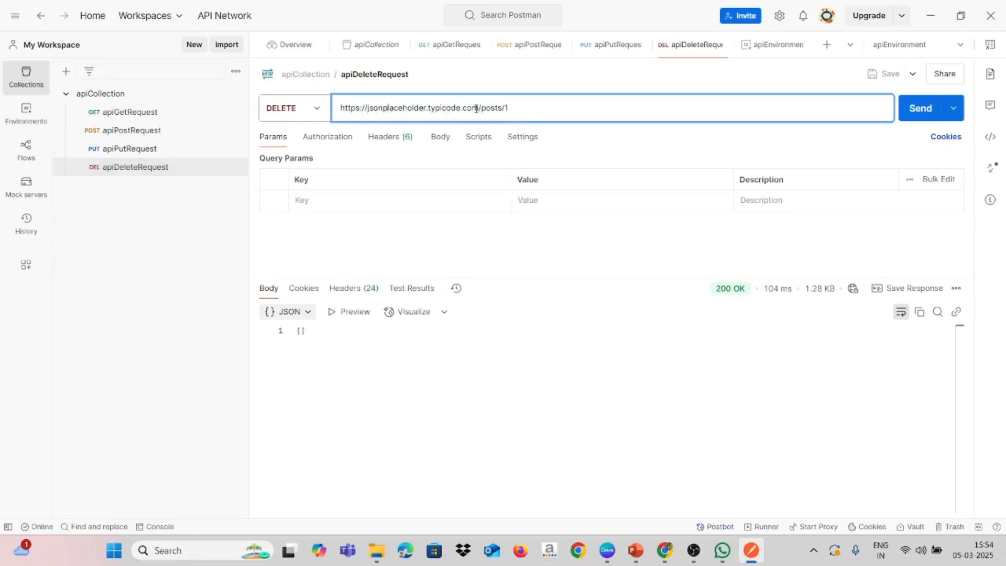
pyautogui.moveTo(480, 109); pyautogui.dragTo(341, 108)
pyautogui.click(470, 109)
pyautogui.moveTo(477, 109); pyautogui.dragTo(333, 115)
pyautogui.write('{{baseUrl}}')
pyautogui.click(888, 74)
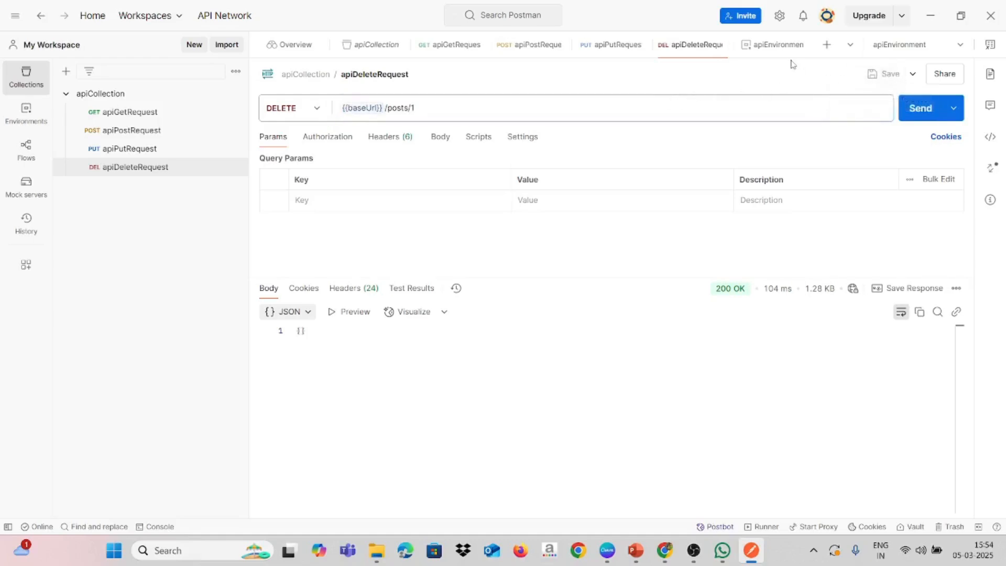
pyautogui.click(151, 111)
pyautogui.doubleClick(483, 375)
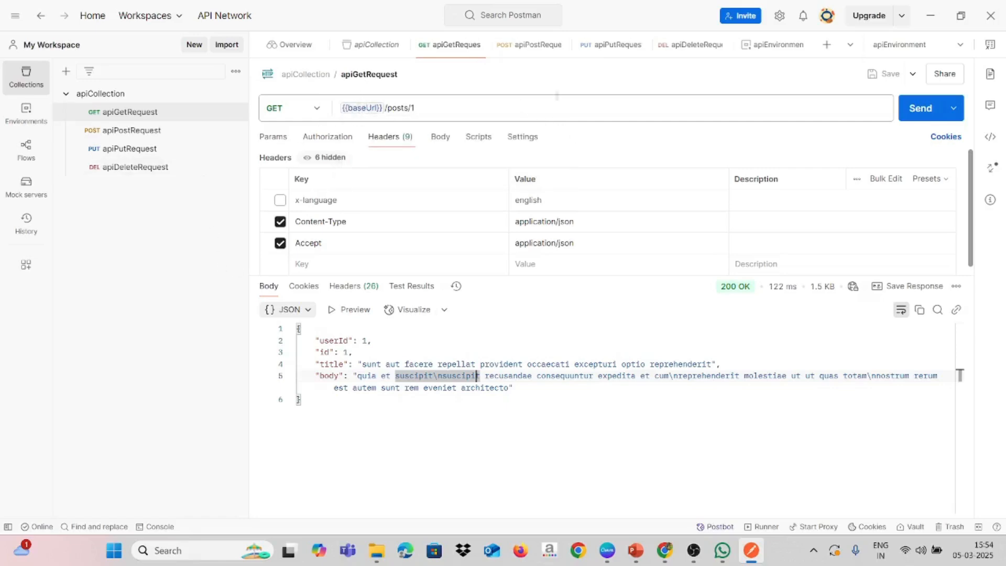
pyautogui.click(27, 111)
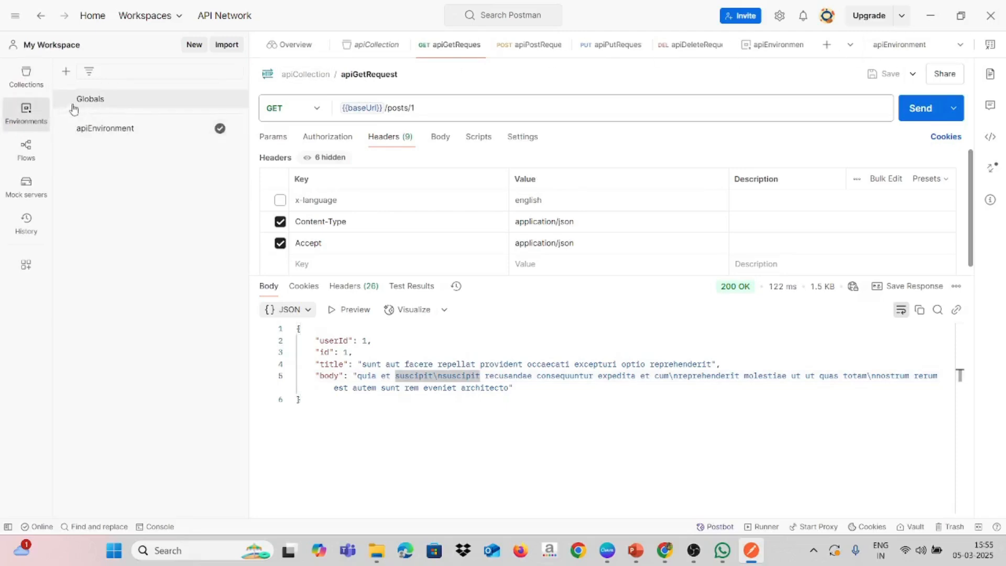
pyautogui.click(27, 92)
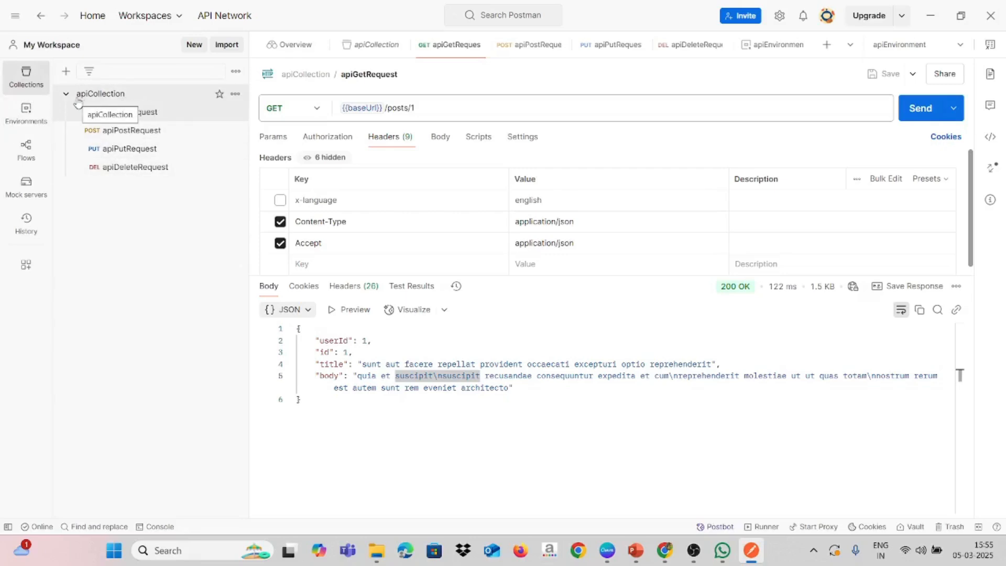
# Export apiCollection as apiCollection.postman_collection.json to the suggested subfolder of Downloads
pyautogui.click(160, 98)
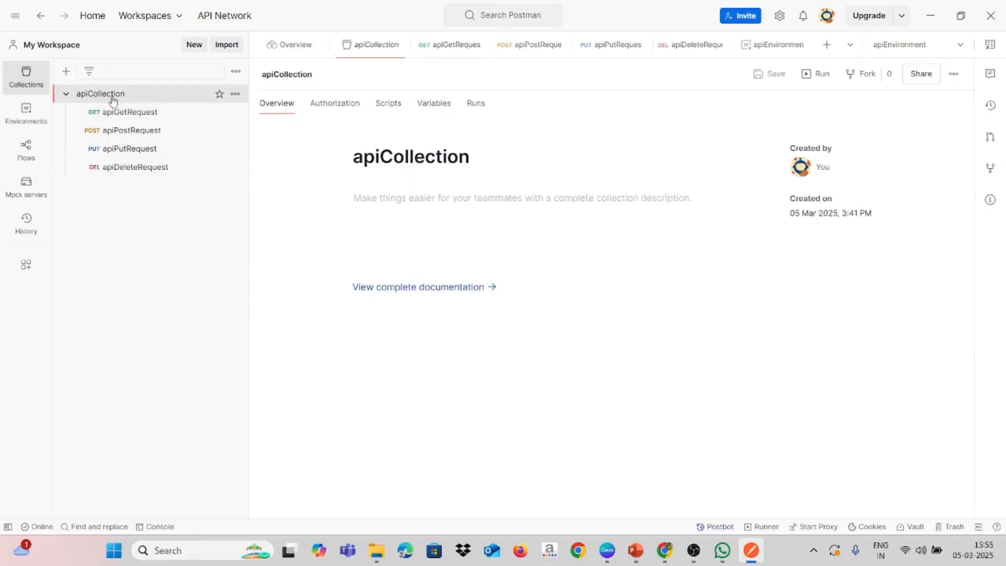
pyautogui.click(235, 93)
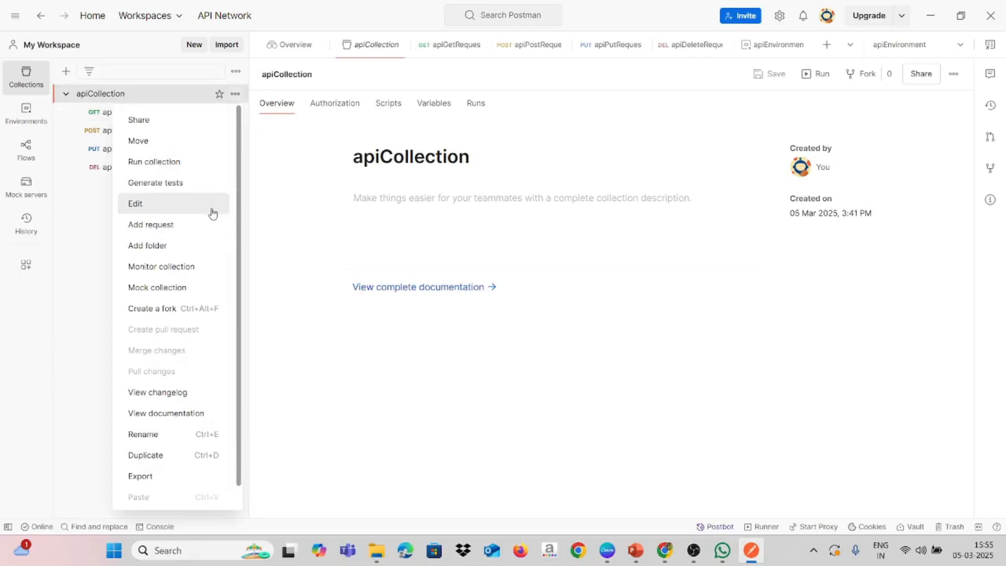
pyautogui.scroll(-1, 212, 211)
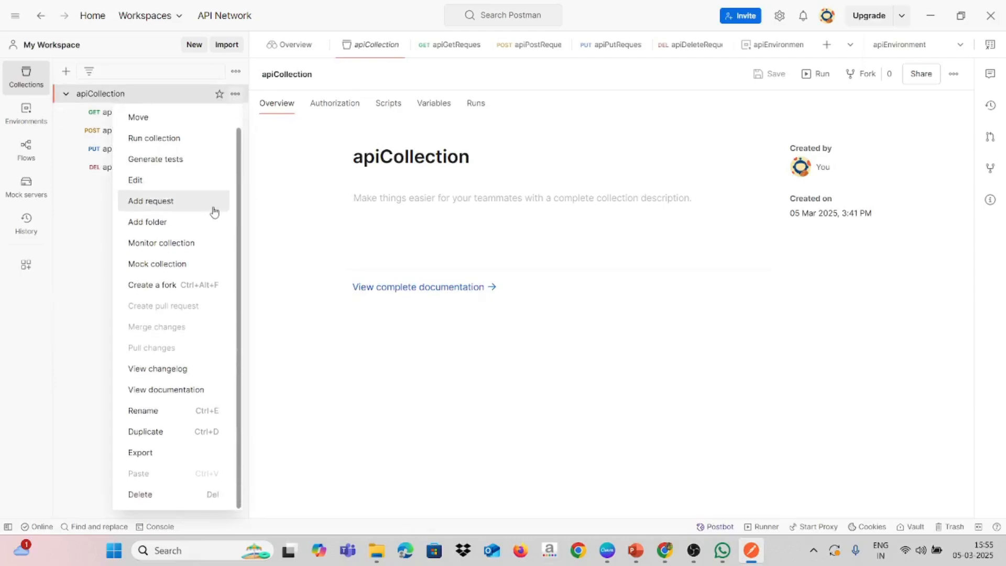
pyautogui.click(160, 460)
pyautogui.click(616, 372)
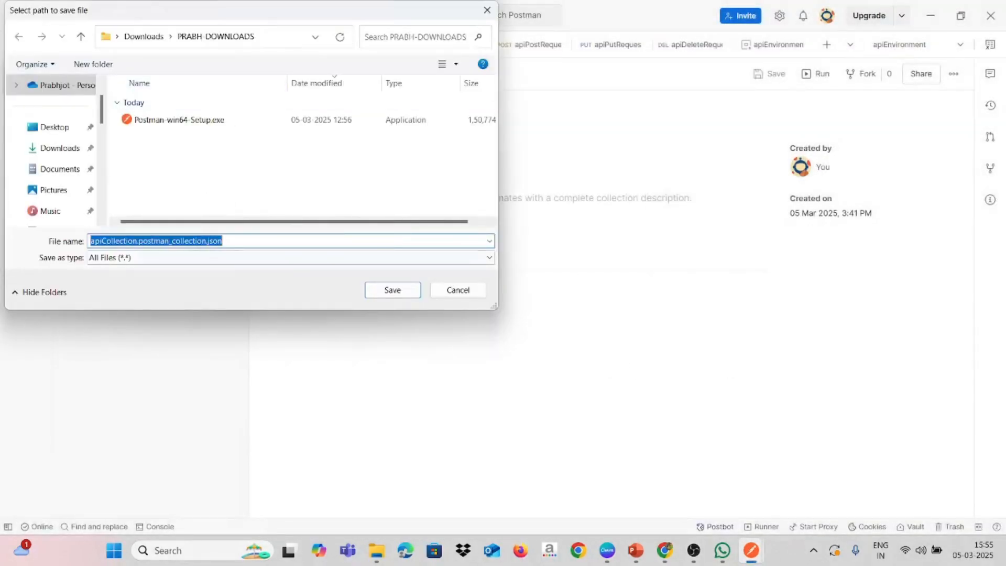
pyautogui.click(389, 292)
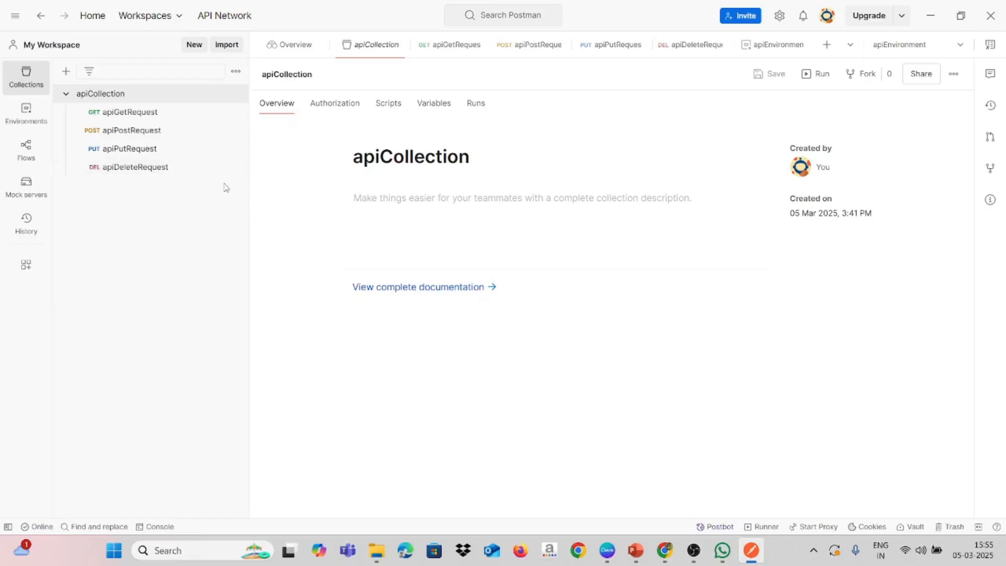
# Import the file apiCollection.postman_collection.json into the workspace as a copy of the existing collection
pyautogui.click(222, 49)
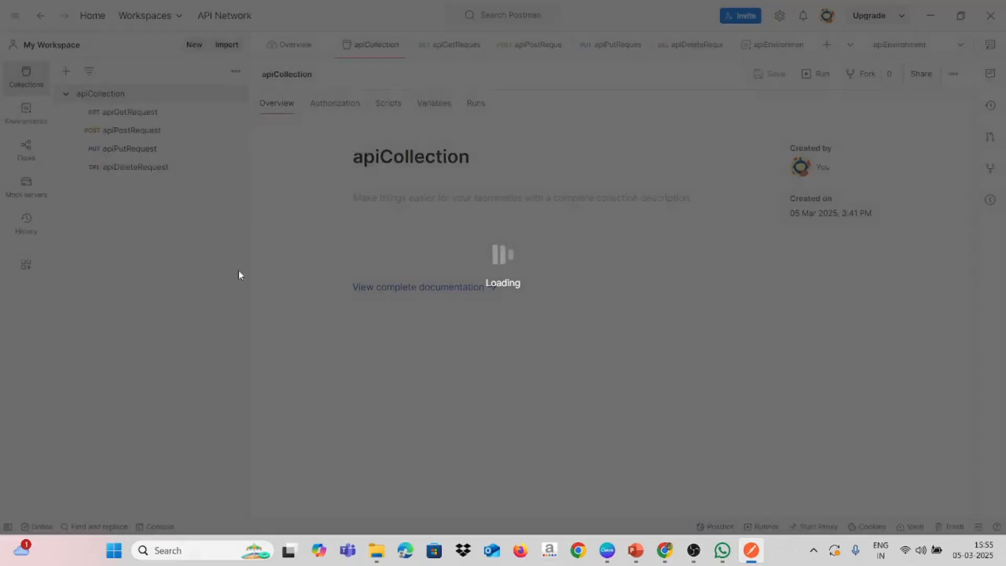
pyautogui.click(492, 303)
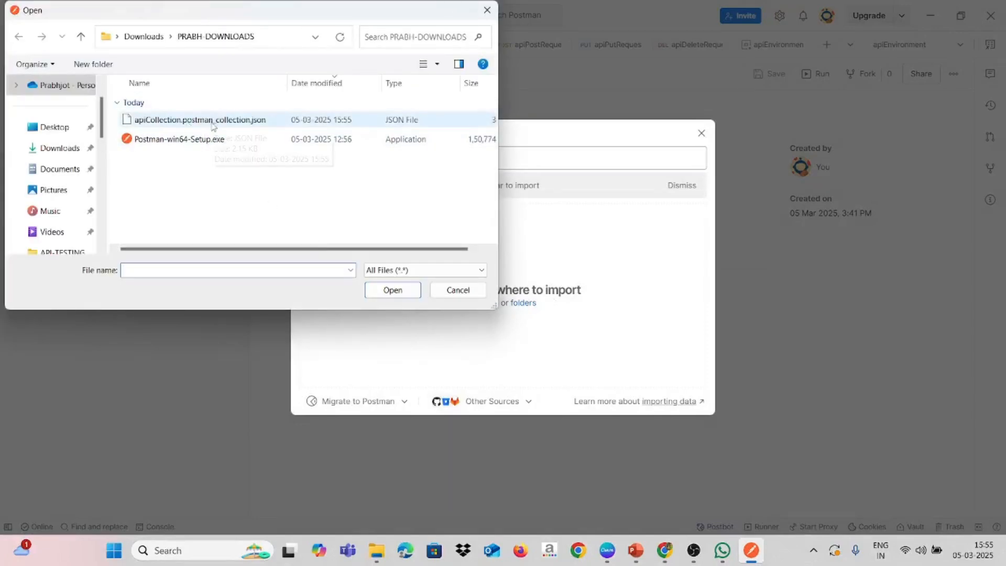
pyautogui.click(212, 124)
pyautogui.click(399, 290)
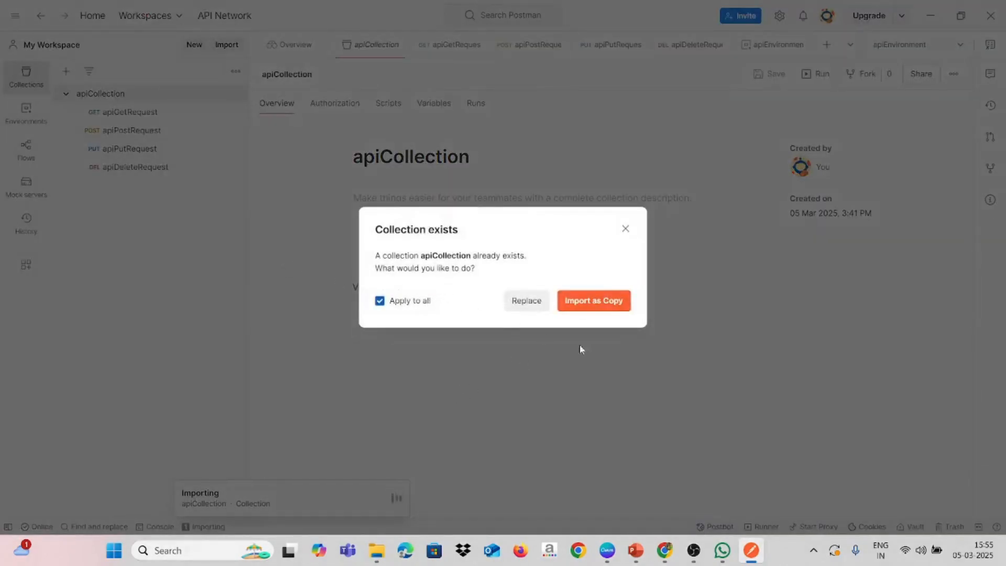
pyautogui.click(605, 304)
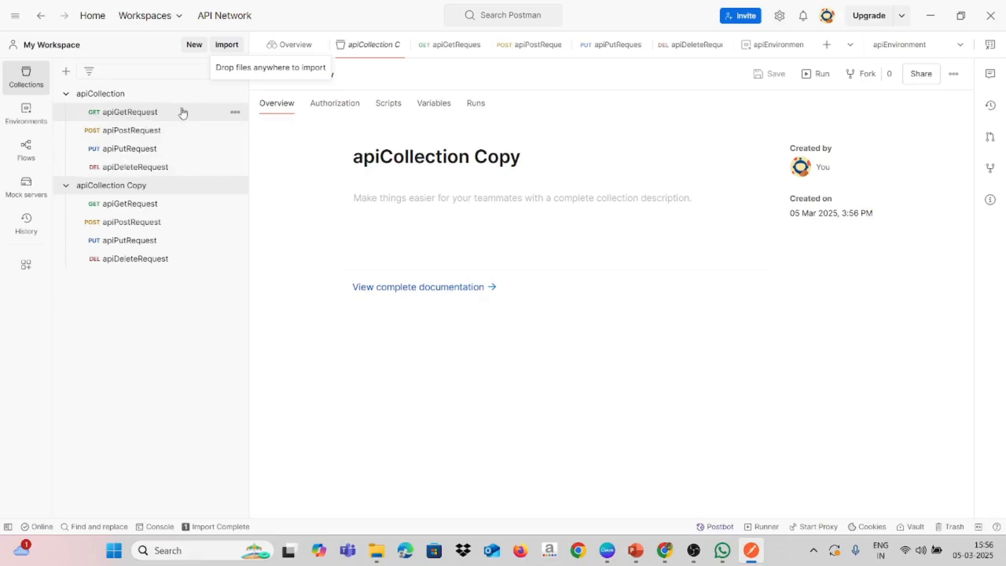
# Open apiGetRequest from the original apiCollection
pyautogui.click(154, 112)
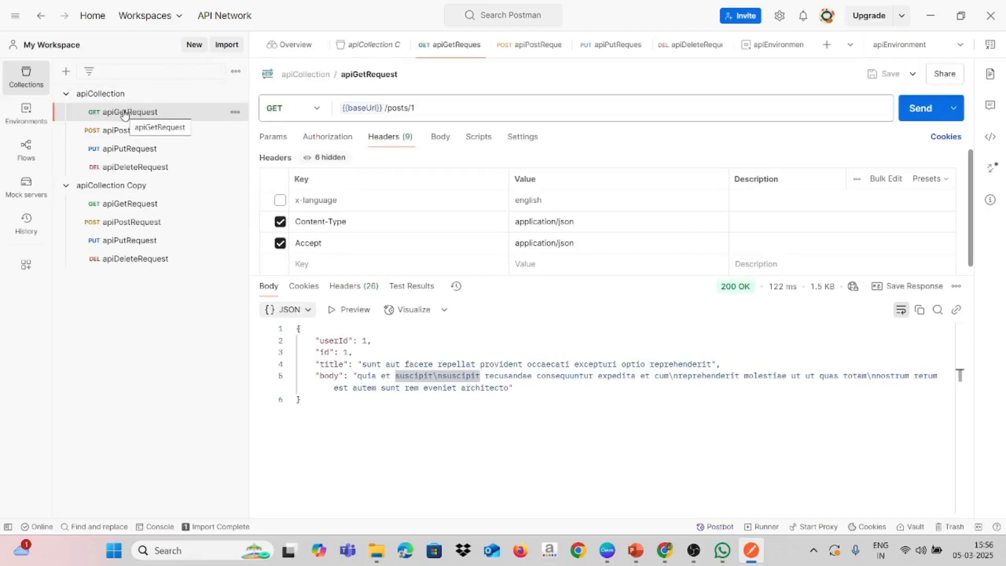
# Copy apiGetRequest's cURL code snippet and try to import it as a new request into apiCollection
pyautogui.click(989, 136)
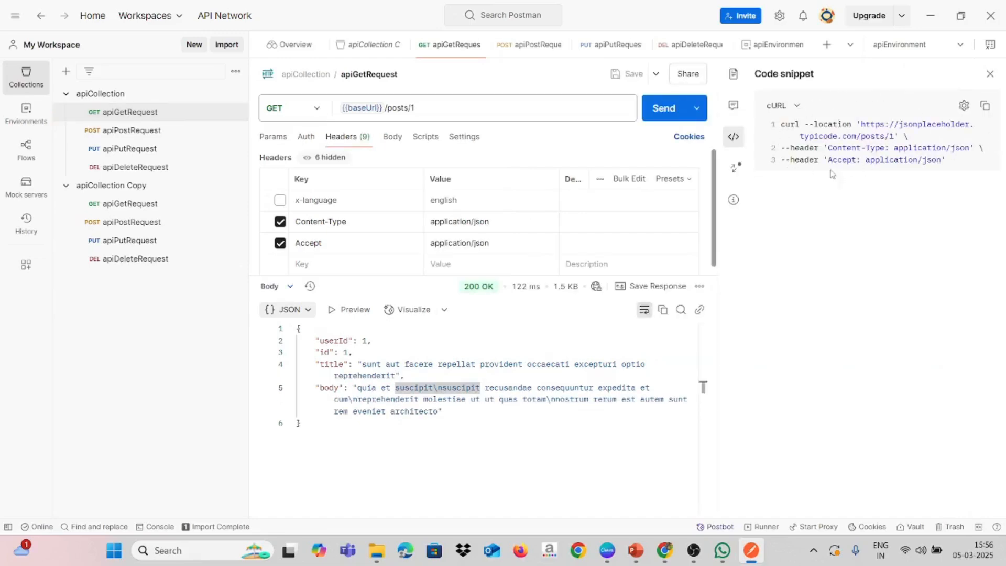
pyautogui.click(984, 106)
pyautogui.hotkey('ctrl', 'o')
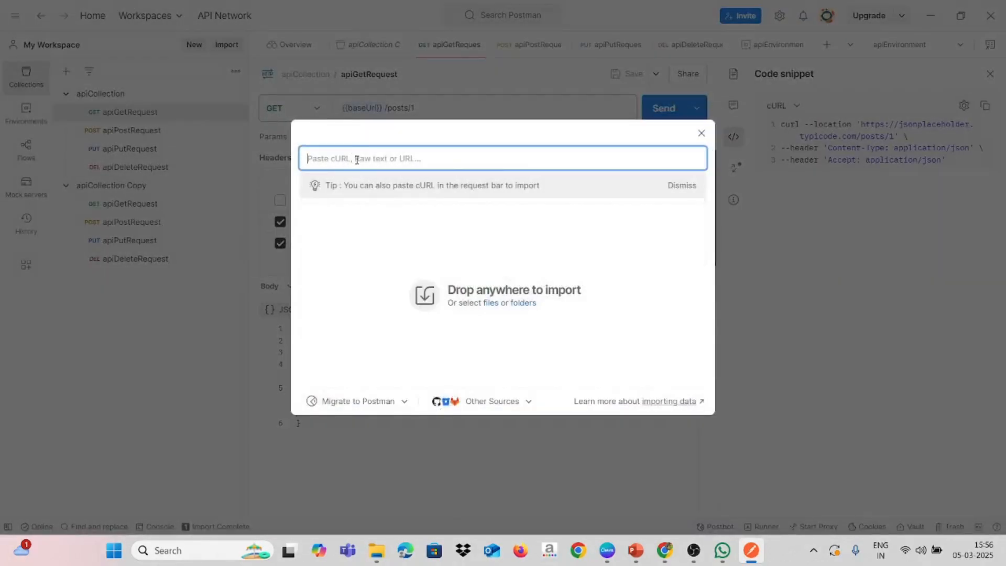
pyautogui.hotkey('ctrl', 'v')
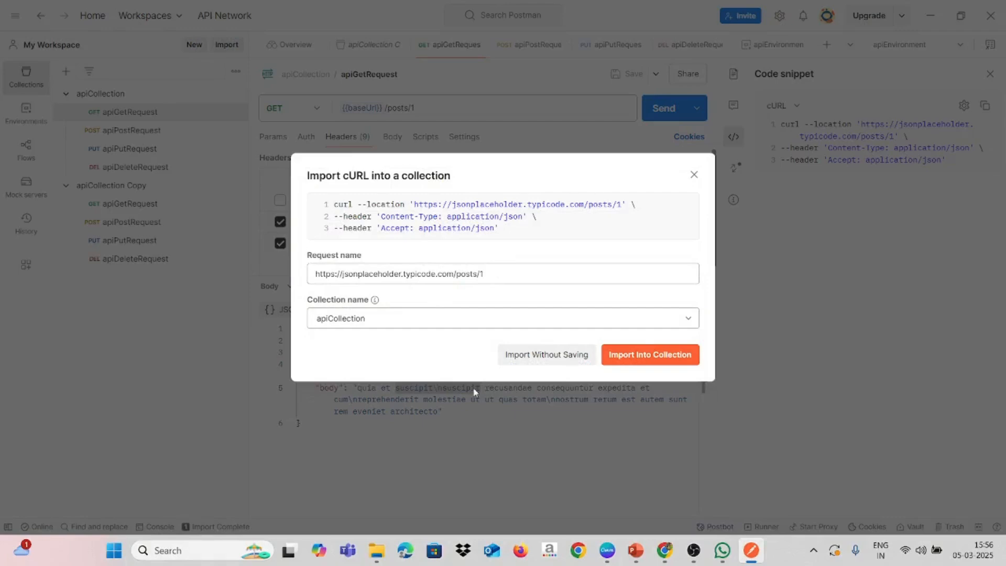
pyautogui.click(695, 175)
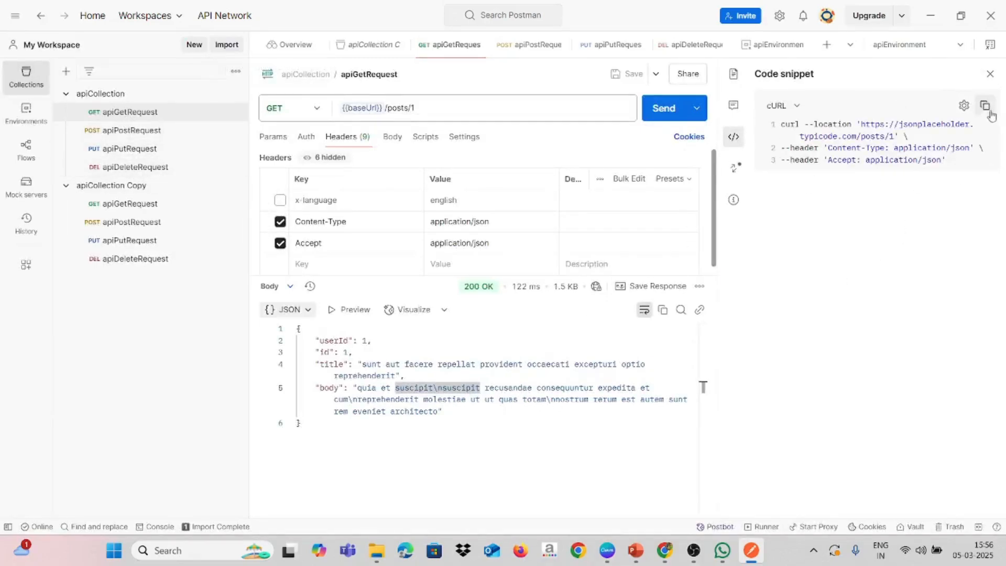
pyautogui.click(990, 78)
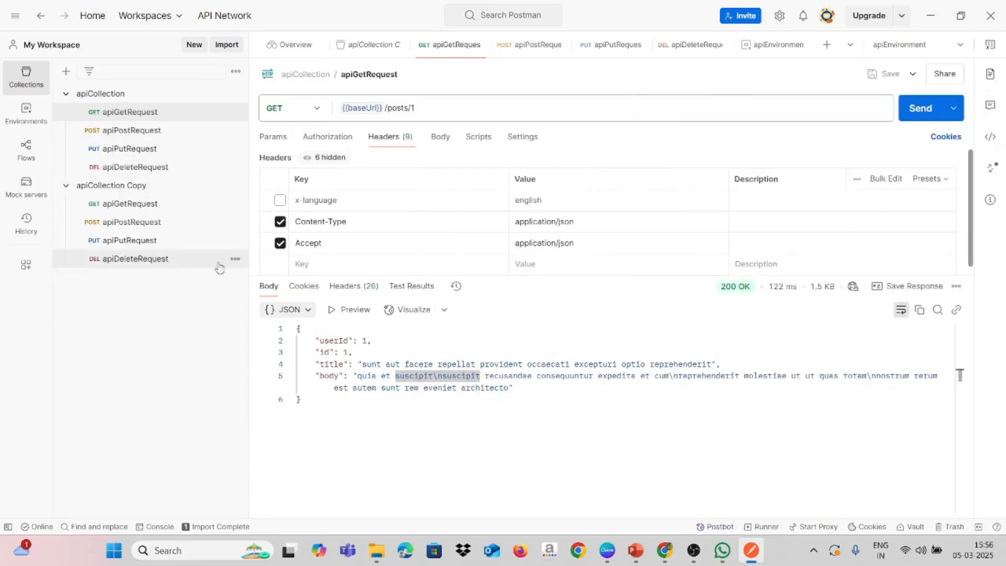
# Open the run history of the original apiCollection and start setting up a collection run from it
pyautogui.click(173, 100)
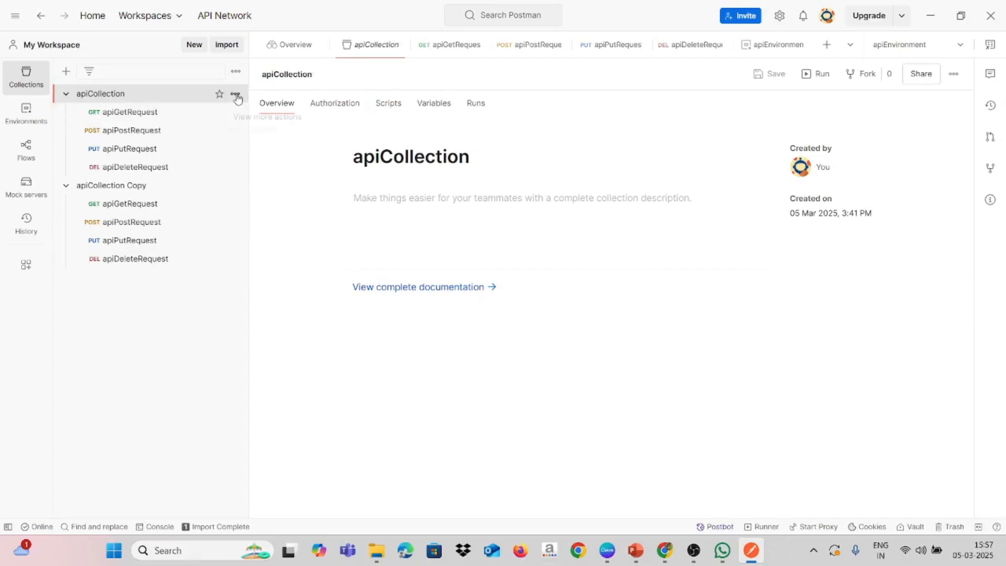
pyautogui.click(138, 112)
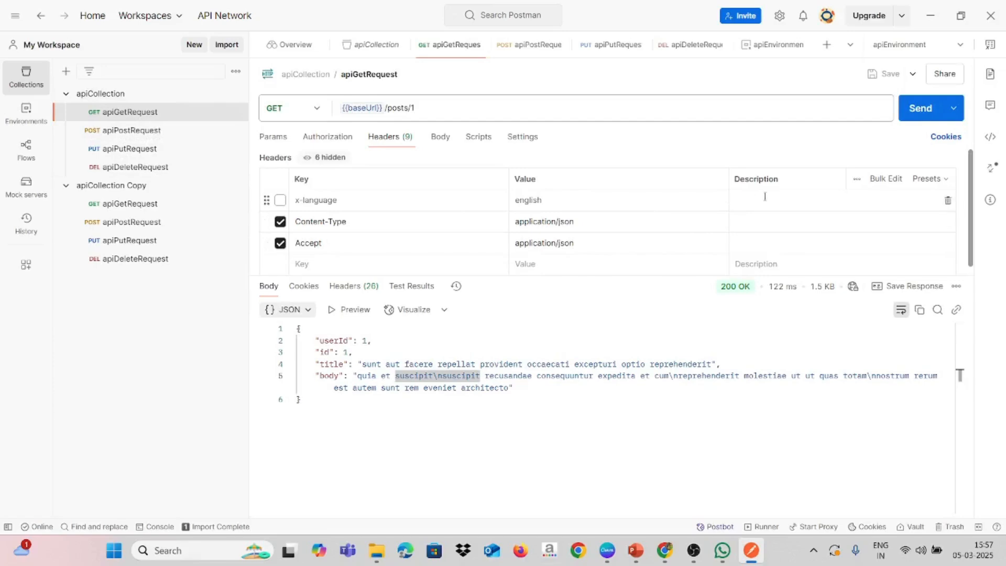
pyautogui.click(126, 94)
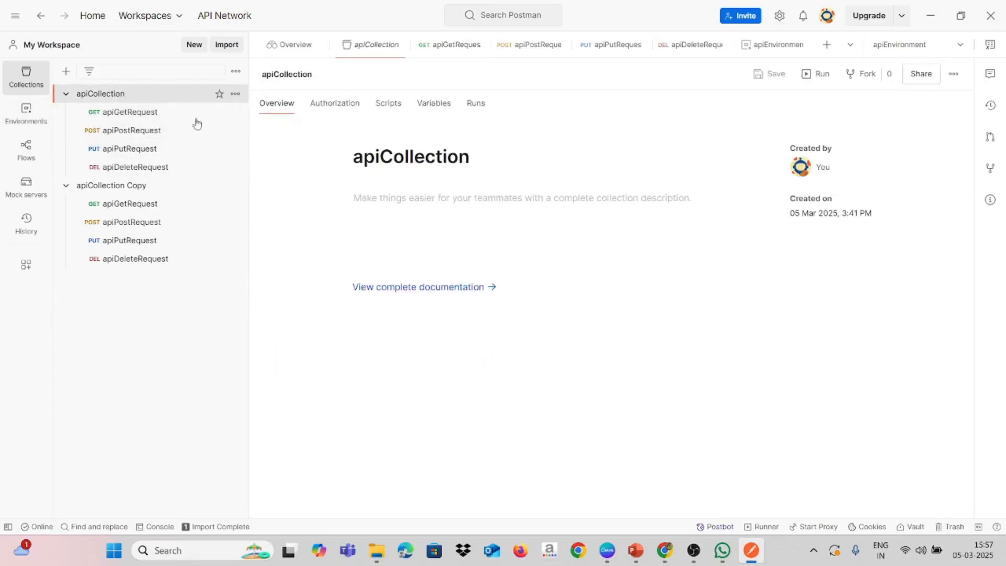
pyautogui.click(235, 95)
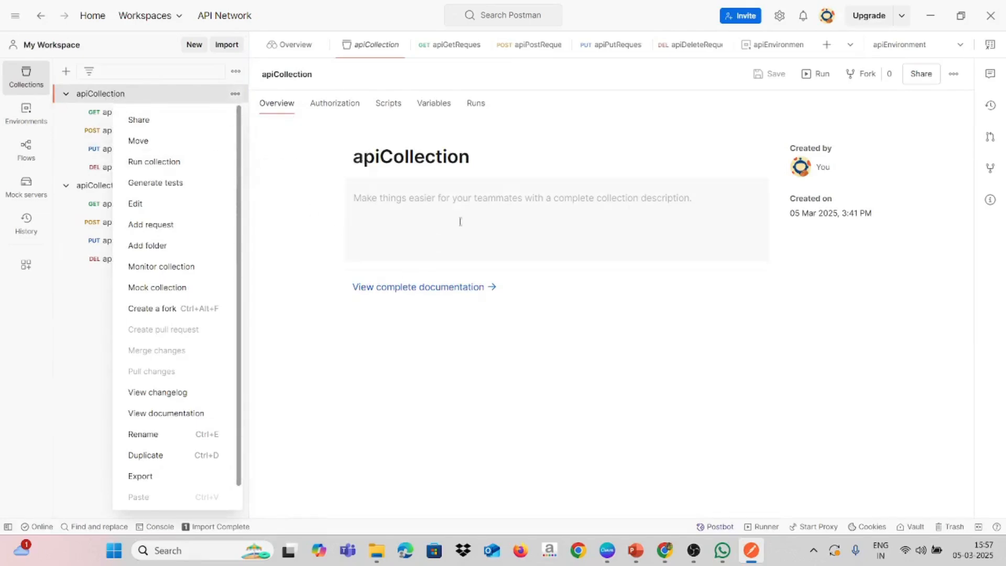
pyautogui.click(475, 104)
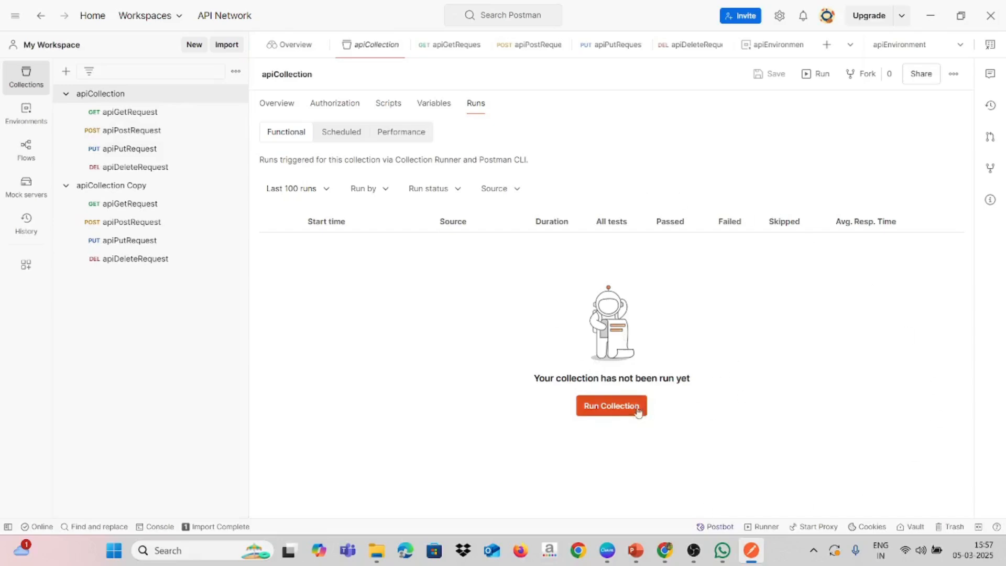
pyautogui.click(603, 408)
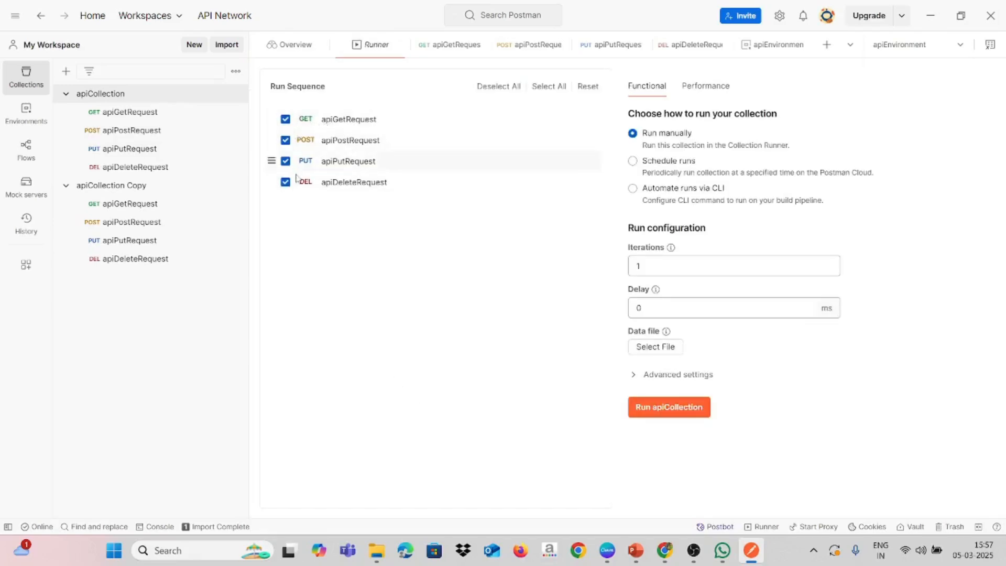
# Run apiCollection manually with its GET, POST, PUT and DELETE requests included, using 1 iteration and a 0 ms delay
pyautogui.click(287, 122)
pyautogui.click(286, 122)
pyautogui.doubleClick(633, 265)
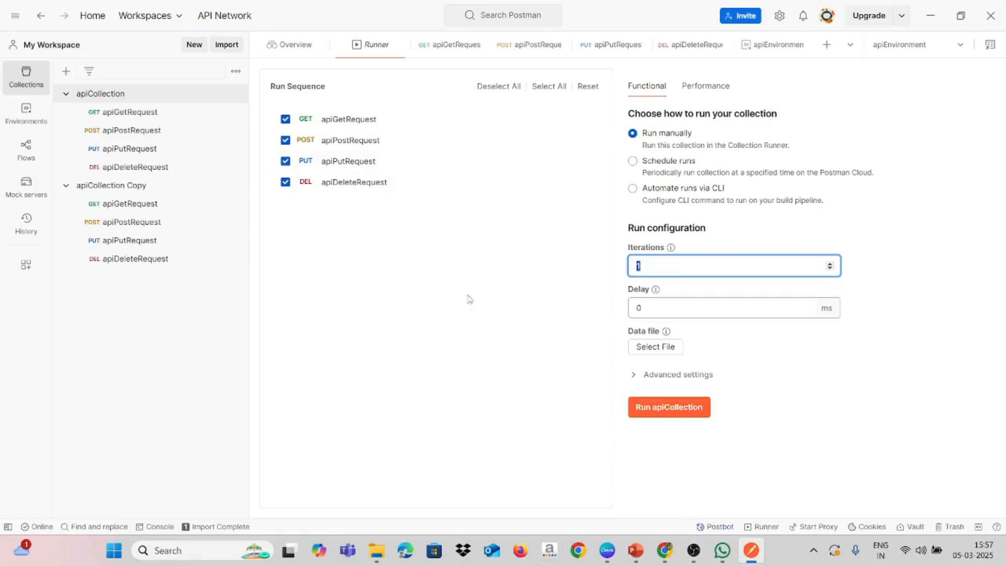
pyautogui.click(649, 410)
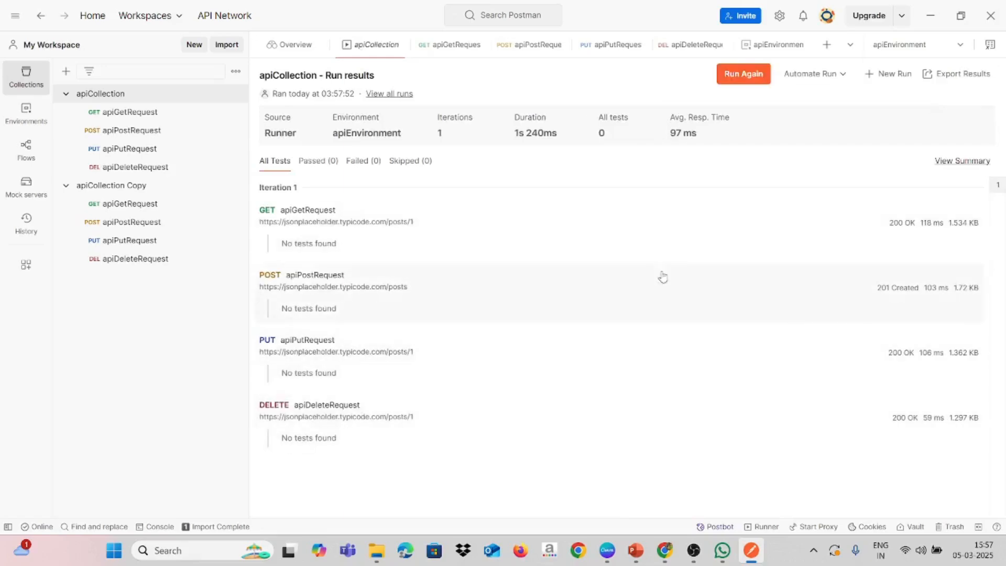